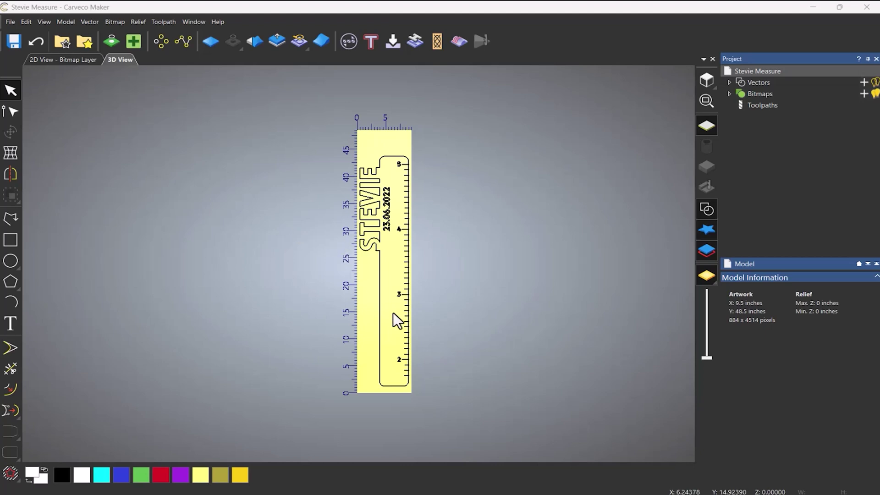
scroll(392, 312, "up", 1)
middle_click_drag(489, 268, 482, 279)
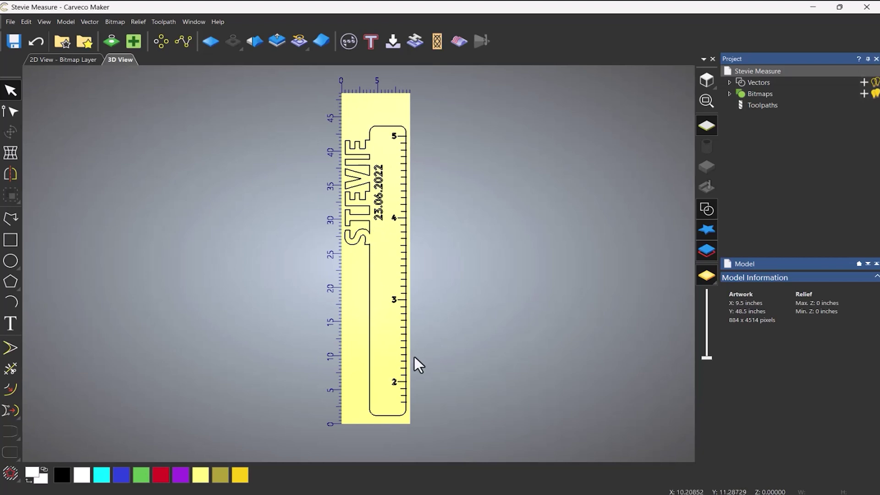
scroll(396, 425, "up", 5)
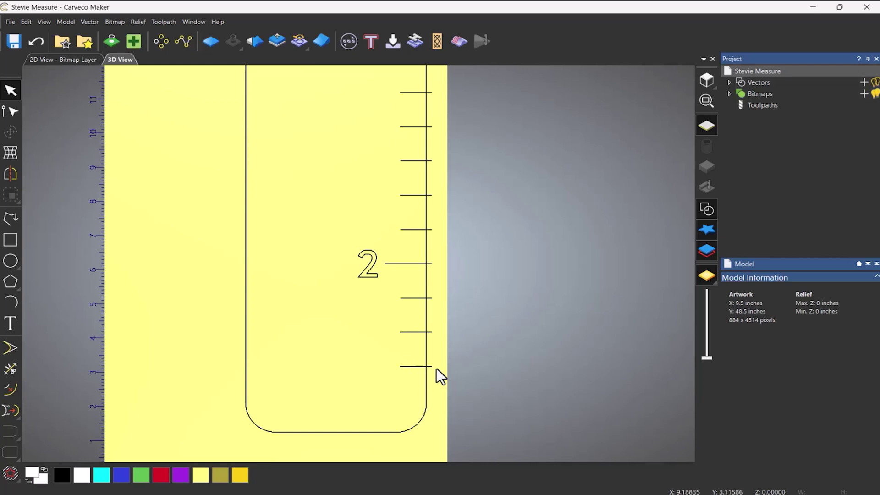
scroll(437, 368, "down", 6)
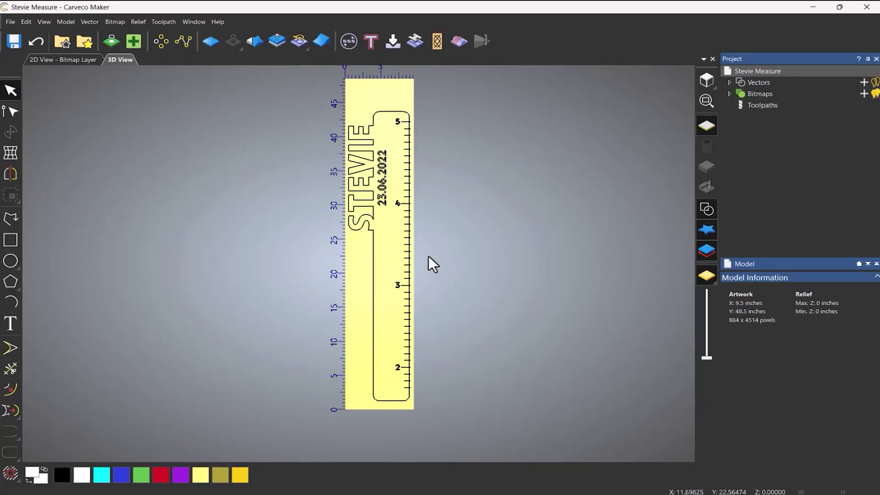
Step: Select all ruler vectors and nudge them down until the outline's bottom edge meets the artwork's bottom edge
left_click(373, 244)
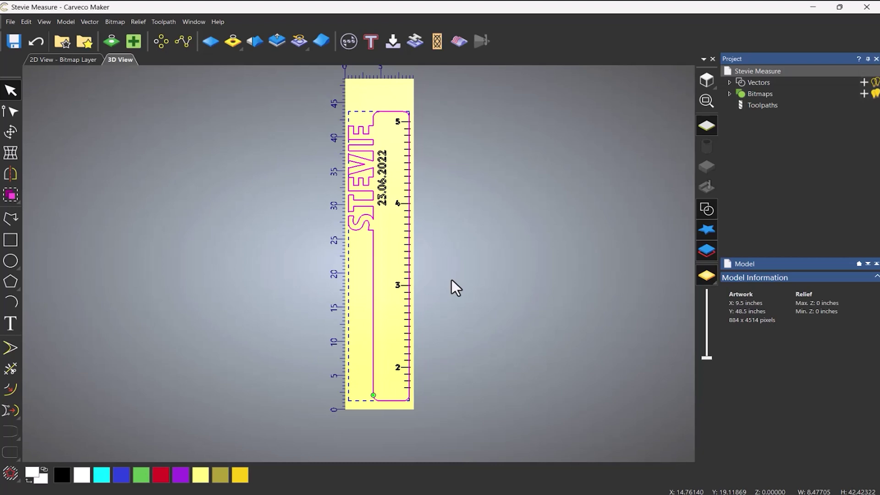
left_click_drag(325, 97, 461, 438)
key("Down")
key("Down")
key("Down")
key("Down")
key("Down")
key("Down")
key("Down")
key("Down")
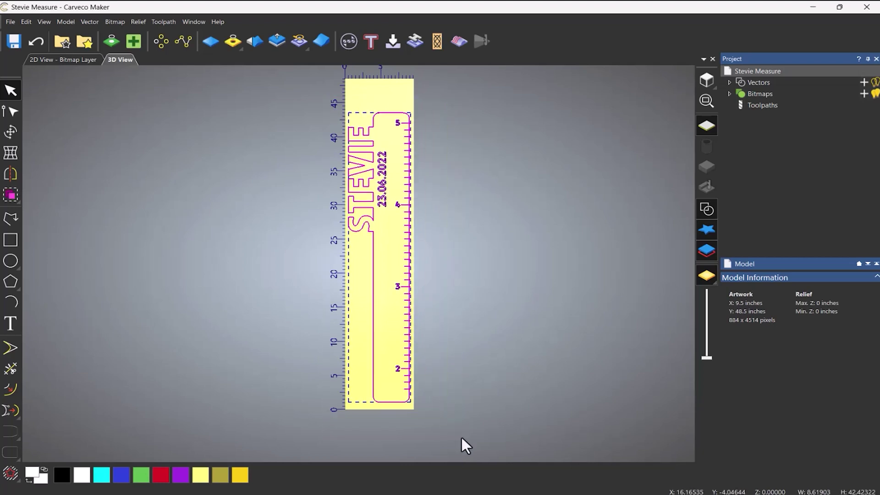
key("Down")
key("Down")
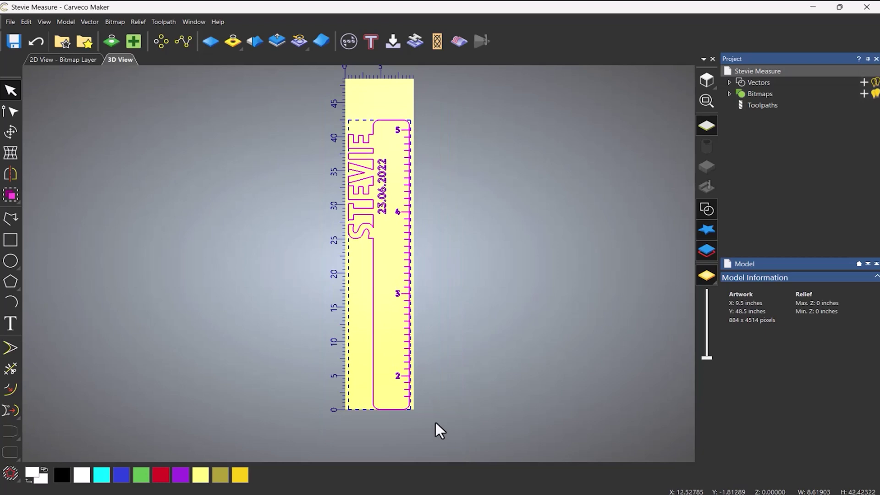
left_click(457, 347)
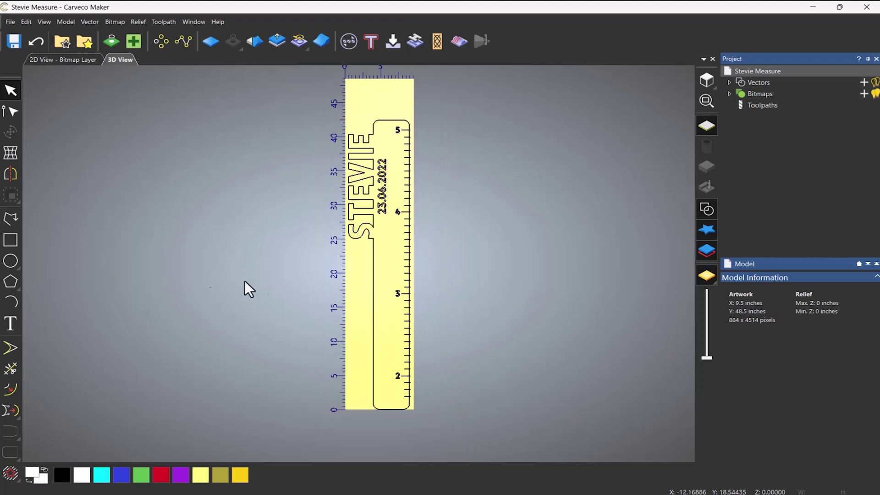
Step: Draw a horizontal polyline about 12.15 inches long across the ruler at about Y 20 inches, extending past both artwork sides
left_click(11, 218)
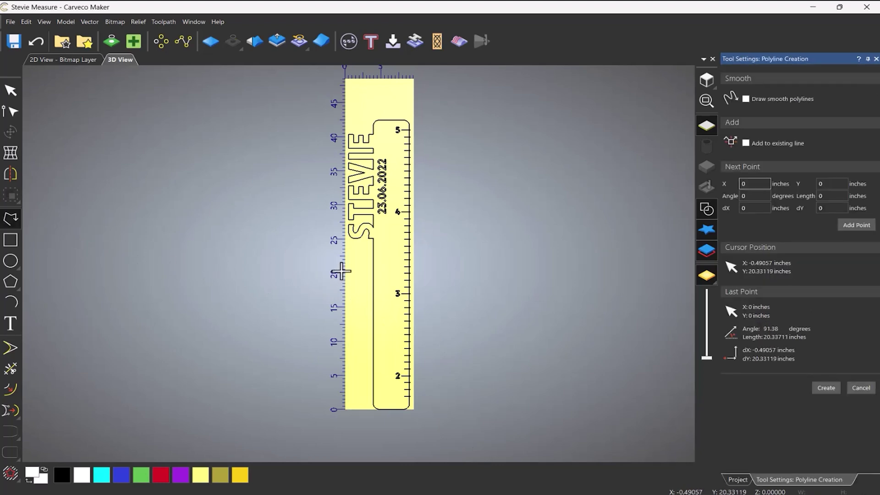
left_click(343, 273)
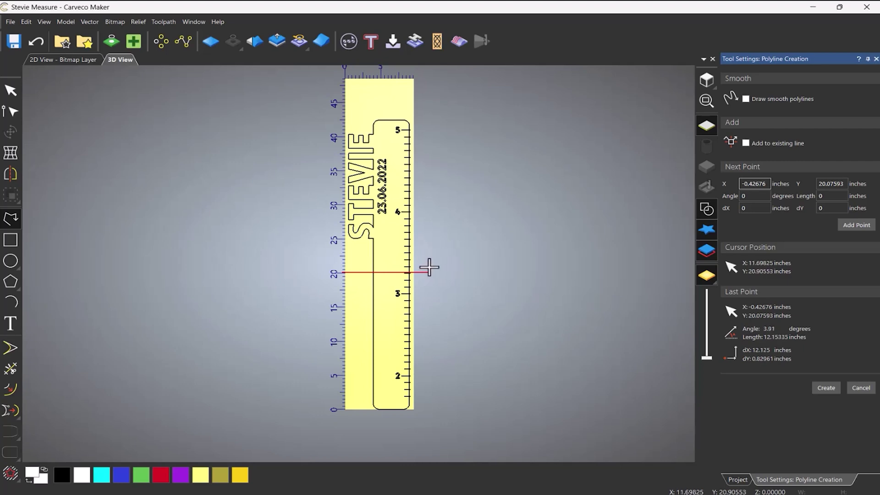
left_click(429, 268)
key("Escape")
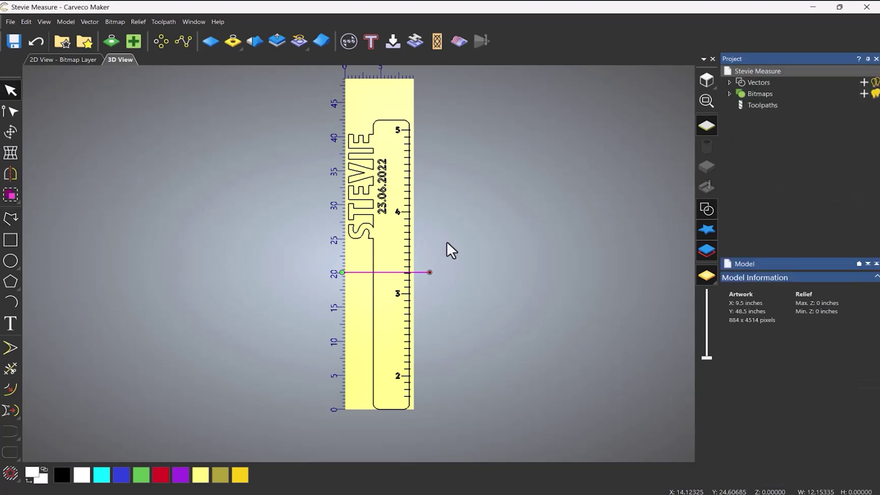
left_click(447, 241)
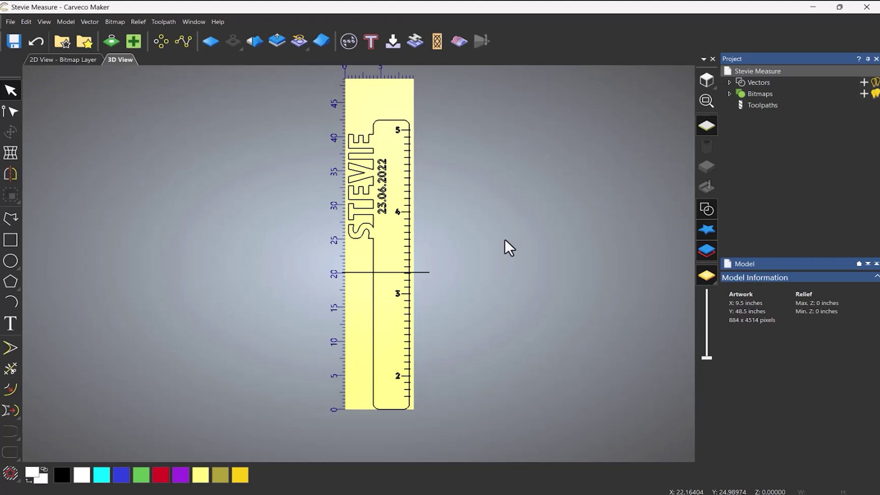
Step: Move all ruler vectors together with the horizontal line down until the line sits on the artwork's bottom edge
left_click_drag(324, 111, 502, 447)
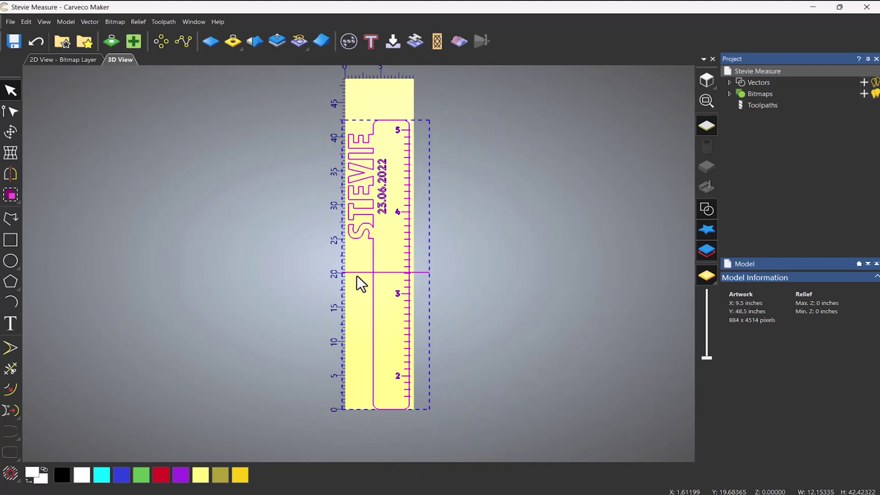
left_click_drag(345, 275, 346, 409)
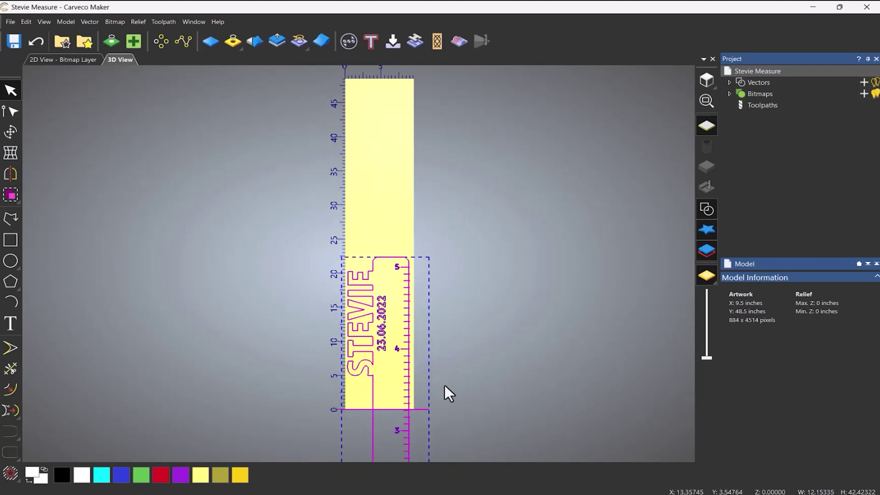
left_click(605, 409)
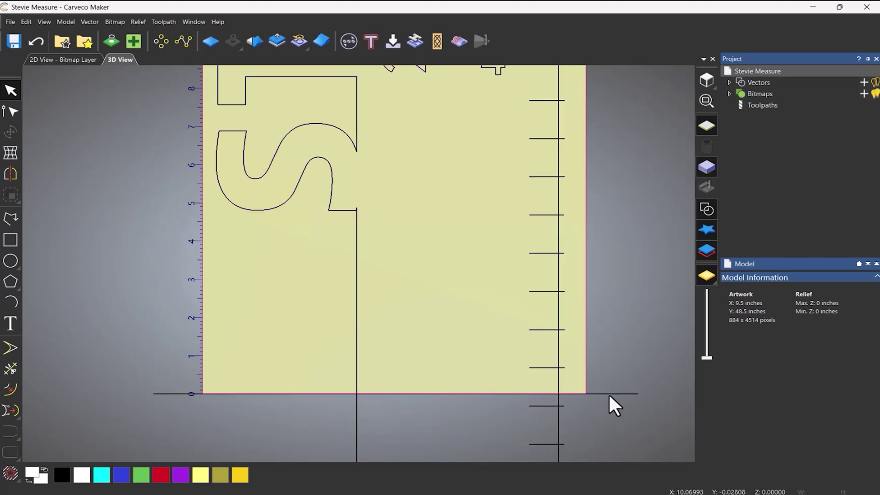
Step: Move the horizontal line down onto the first tick mark below the artwork's bottom edge
left_click(609, 394)
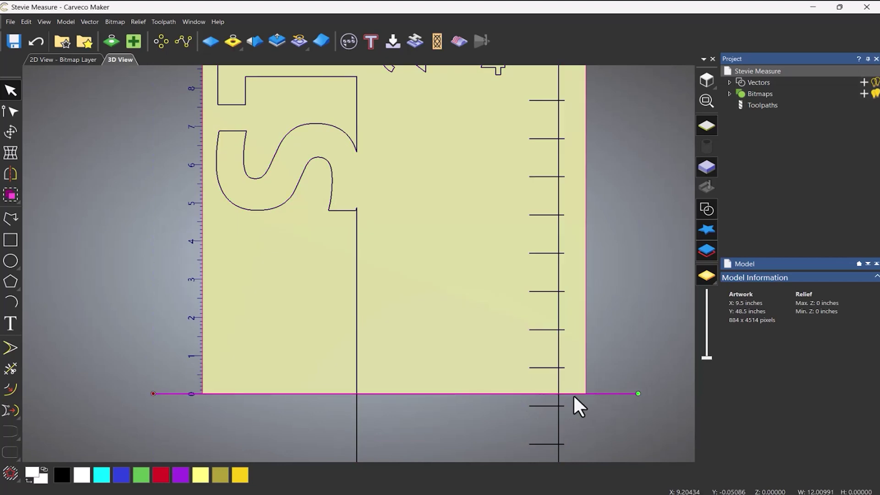
left_click_drag(559, 393, 540, 403)
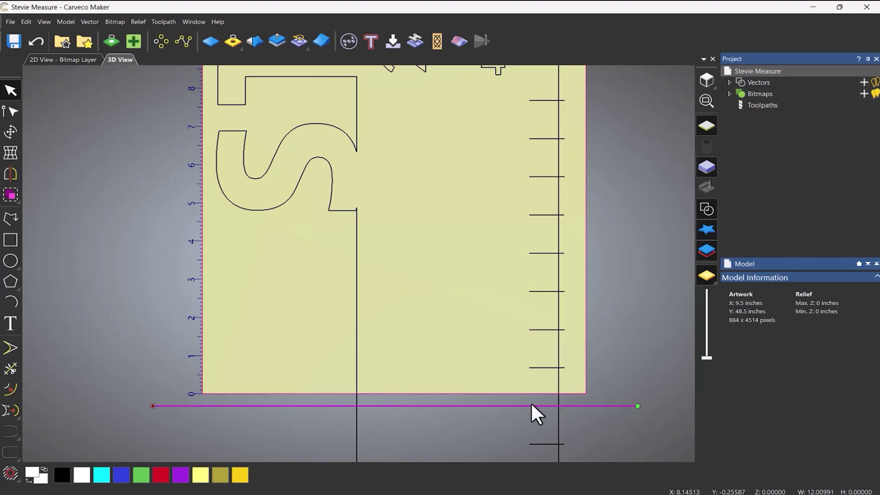
scroll(458, 365, "down", 3)
scroll(458, 370, "down", 3)
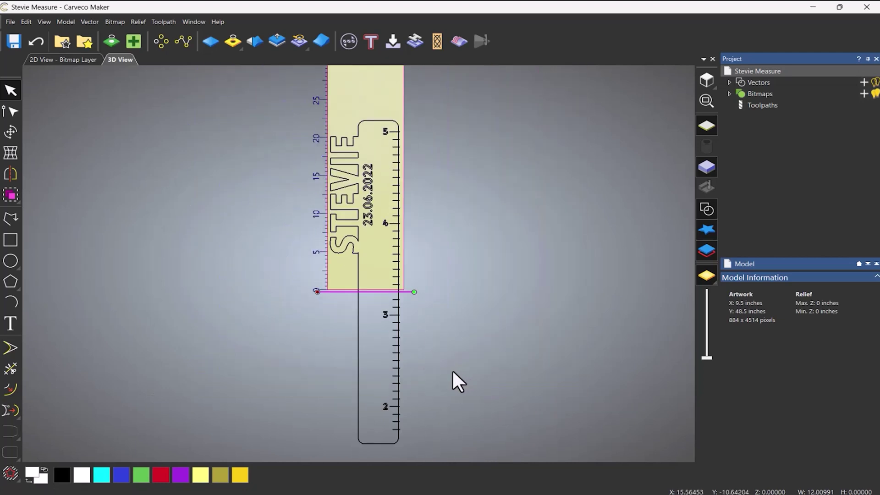
middle_click_drag(452, 370, 464, 293)
left_click(458, 312)
Step: Draw a second horizontal polyline about 10.37 inches long from the ruler's lowest tick mark across to beyond the opposite outline edge
scroll(391, 345, "up", 1)
scroll(391, 345, "up", 1)
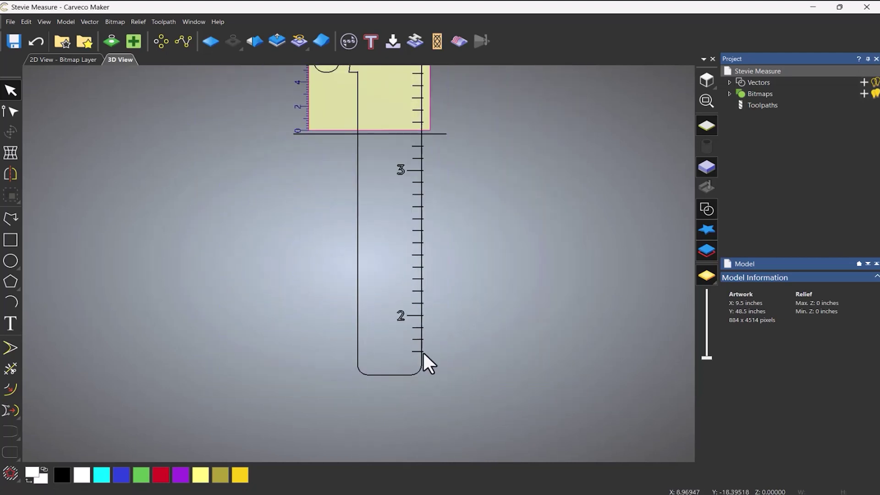
left_click(11, 219)
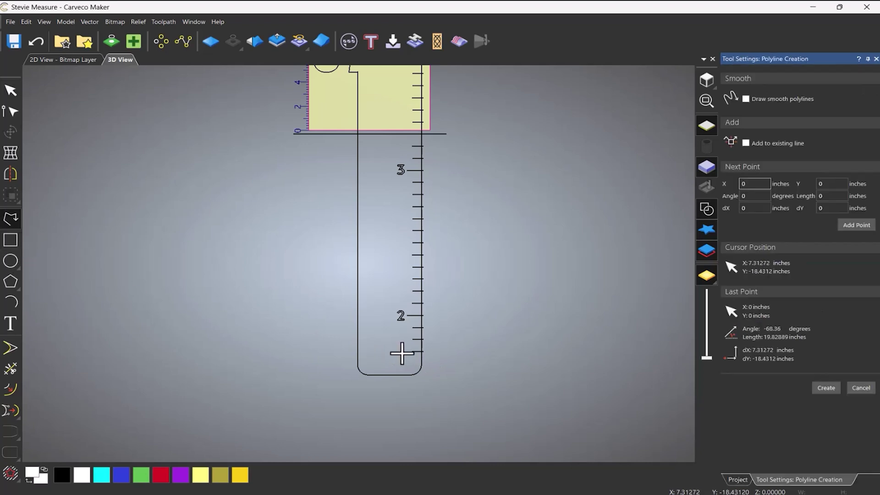
left_click(422, 351)
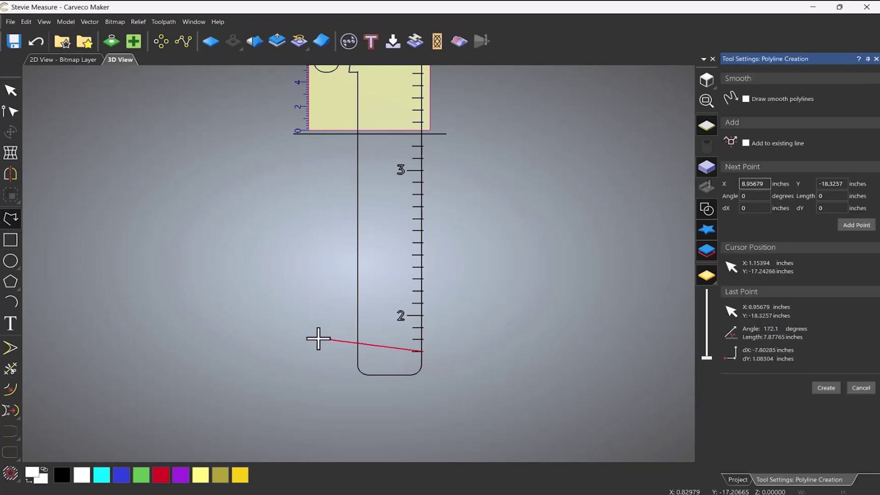
left_click(290, 351)
key("Escape")
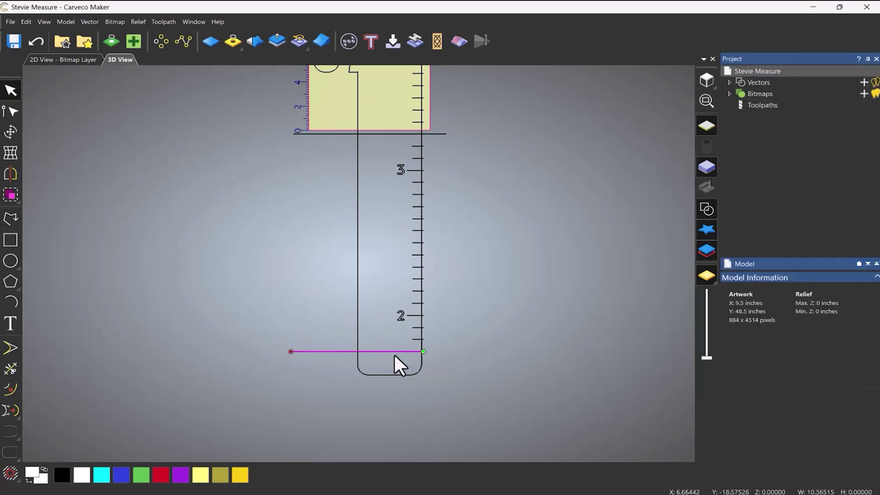
Step: Extend the second line's tick-mark end beyond the ruler outline by moving its node horizontally
key("n")
left_click_drag(423, 352, 447, 351)
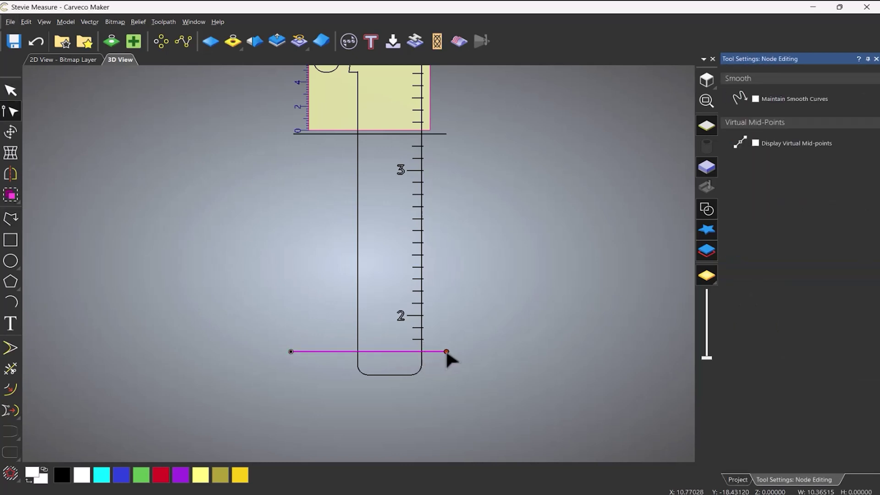
key("alt")
key("Escape")
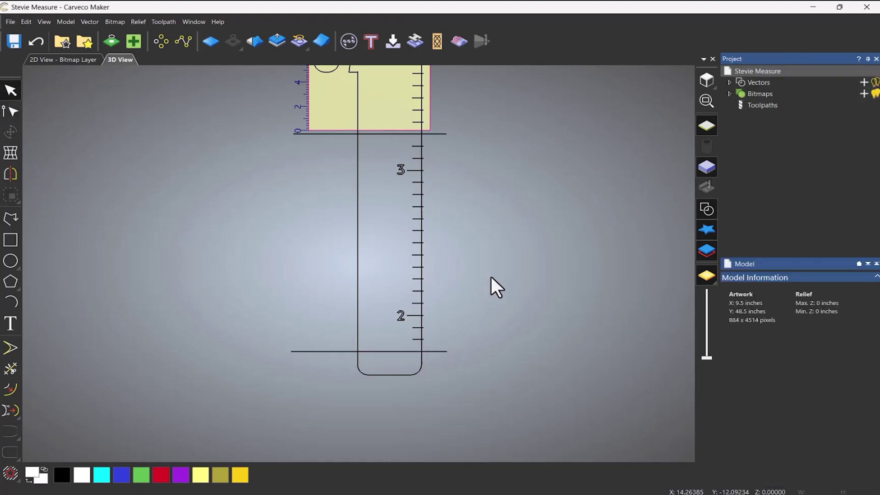
Step: Select the ruler with both horizontal lines and nudge everything up until the ruler's bottom end lies inside the artwork
scroll(452, 255, "down", 3)
middle_click_drag(469, 211, 477, 279)
scroll(453, 247, "down", 2)
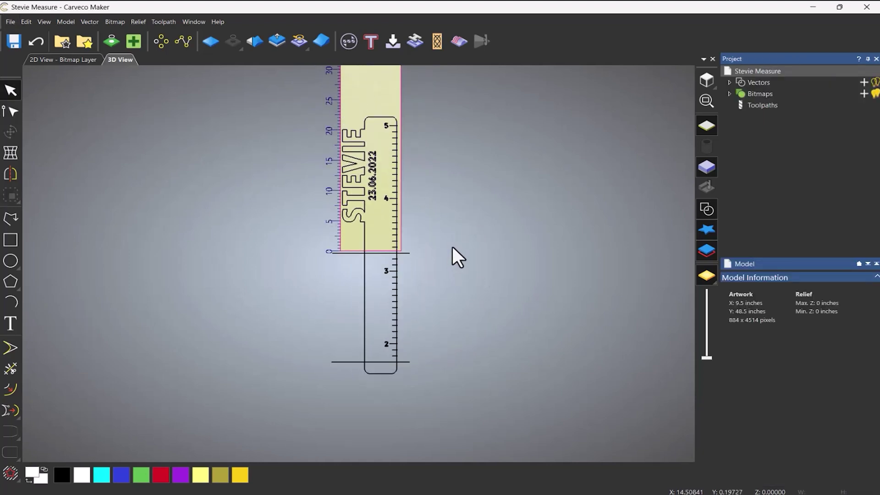
left_click_drag(304, 118, 464, 358)
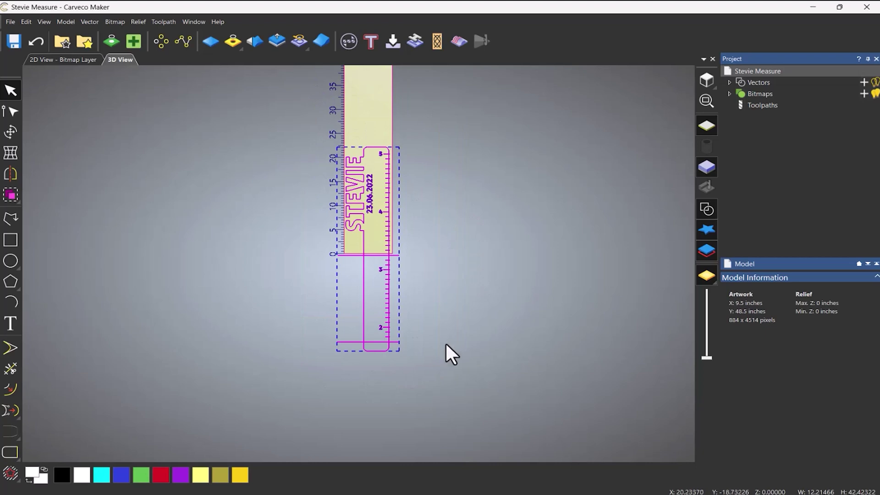
key("Up")
key("Up")
key("Up")
key("Up")
key("Up")
key("Up")
key("Up")
key("Up")
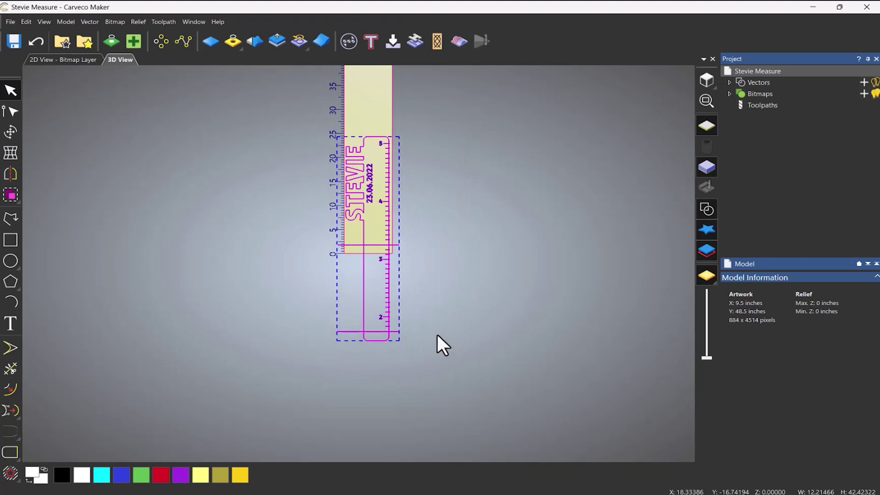
key("Up")
key("Up")
key("Up")
key("Up")
key("Up")
key("Up")
key("Up")
key("Up")
key("Up")
key("Up")
key("Up")
key("Up")
key("Up")
key("Up")
key("Up")
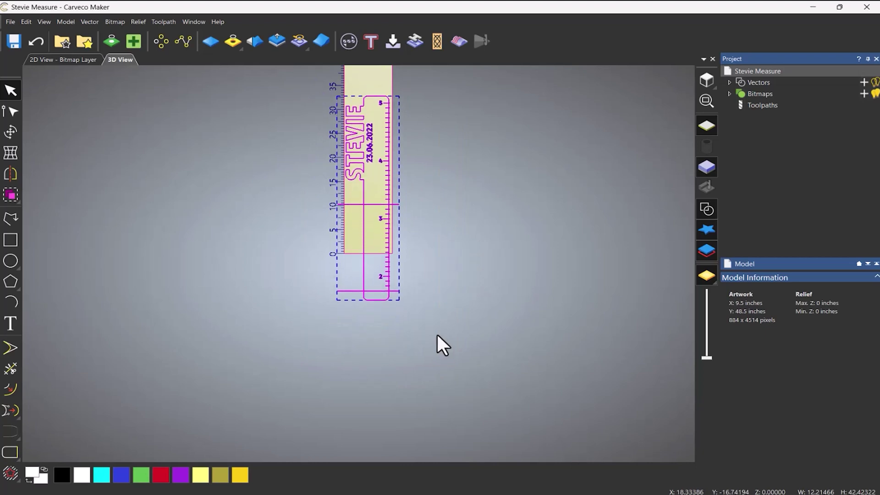
key("Up")
key("Up")
key("Up")
key("Up")
key("Up")
key("Up")
key("Up")
key("Up")
key("Up")
key("Up")
key("Up")
key("Up")
key("Up")
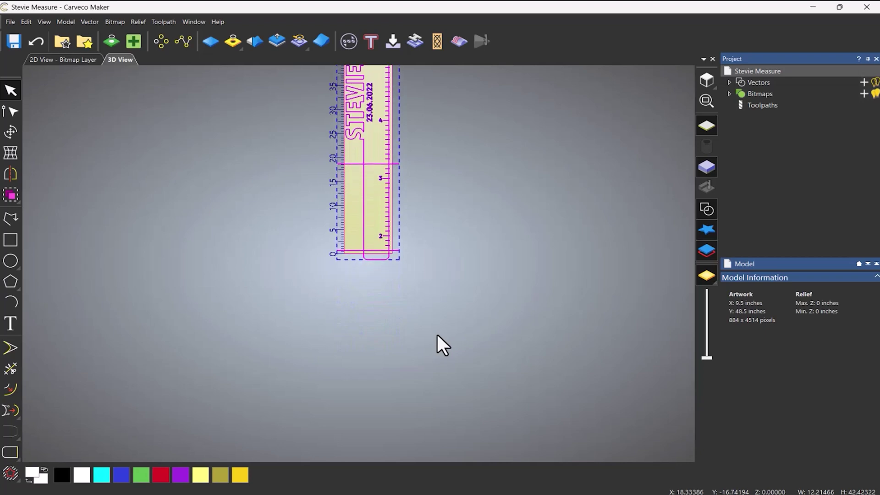
key("Up")
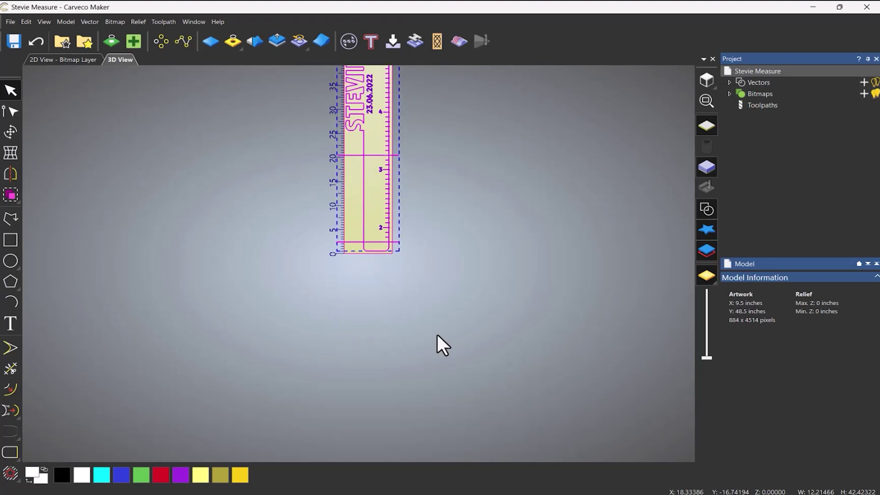
left_click(469, 241)
Step: Move all vectors except the lower line down until the upper line meets the lower line, and undo the trial changes
scroll(358, 214, "up", 3)
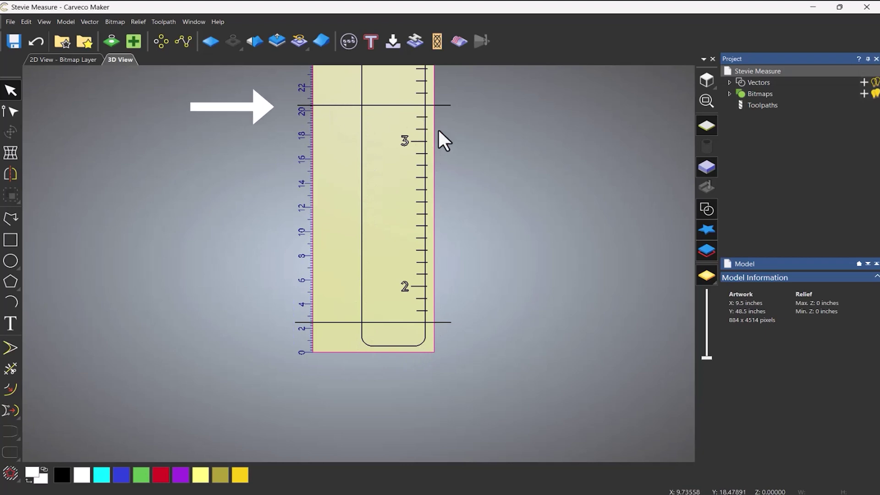
key("ctrl+a")
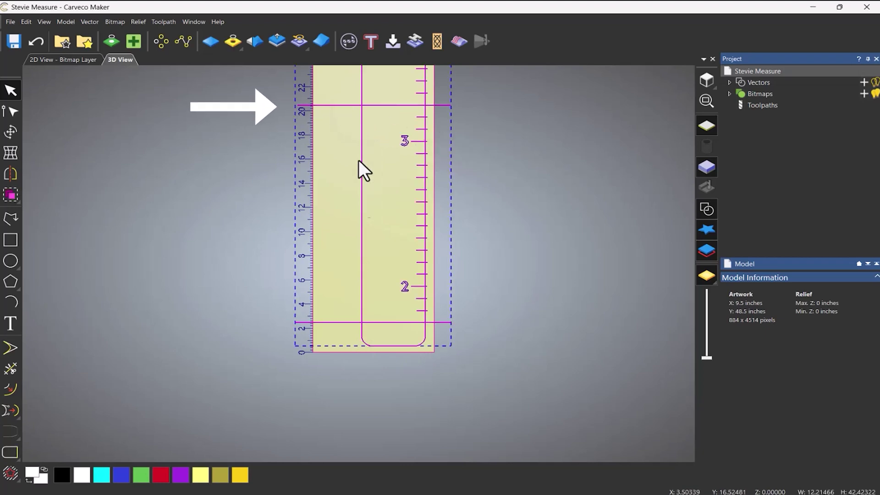
left_click(340, 322, "shift")
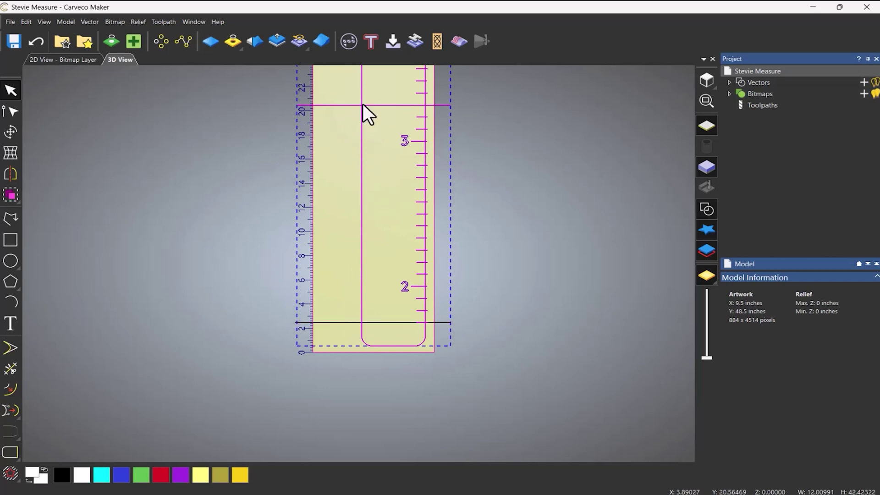
left_click_drag(362, 114, 361, 321)
scroll(478, 220, "down", 1)
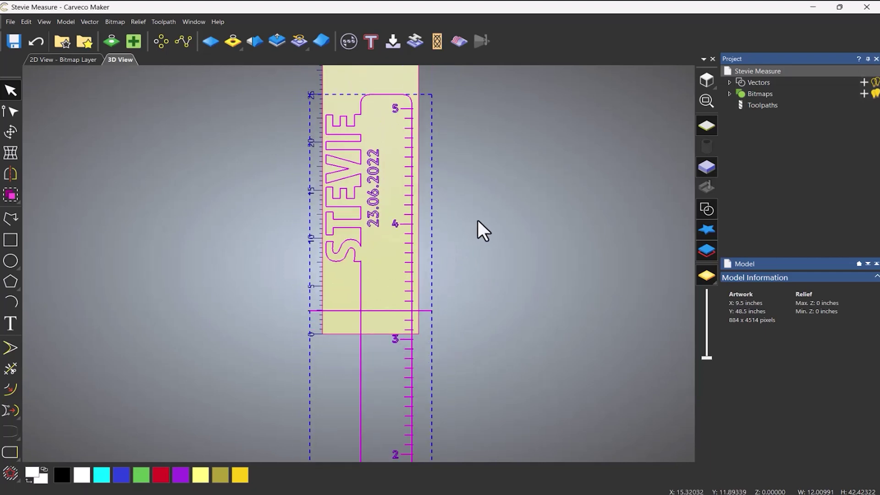
left_click(478, 220)
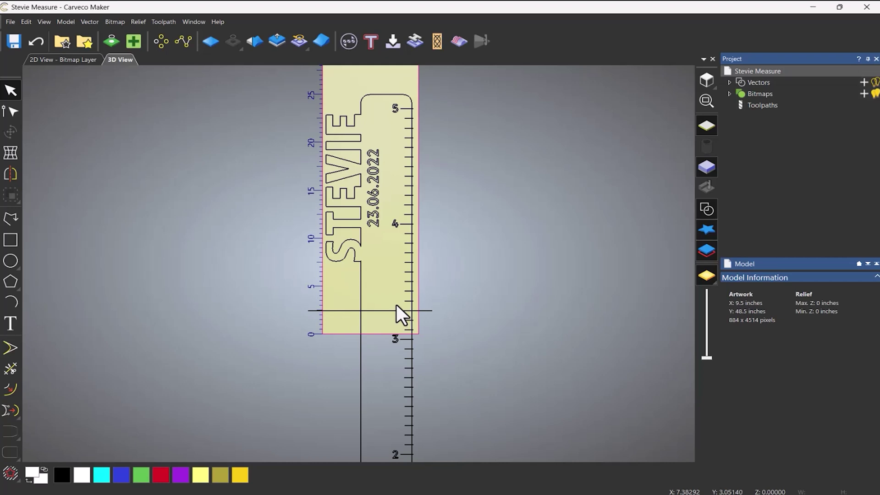
left_click(39, 40)
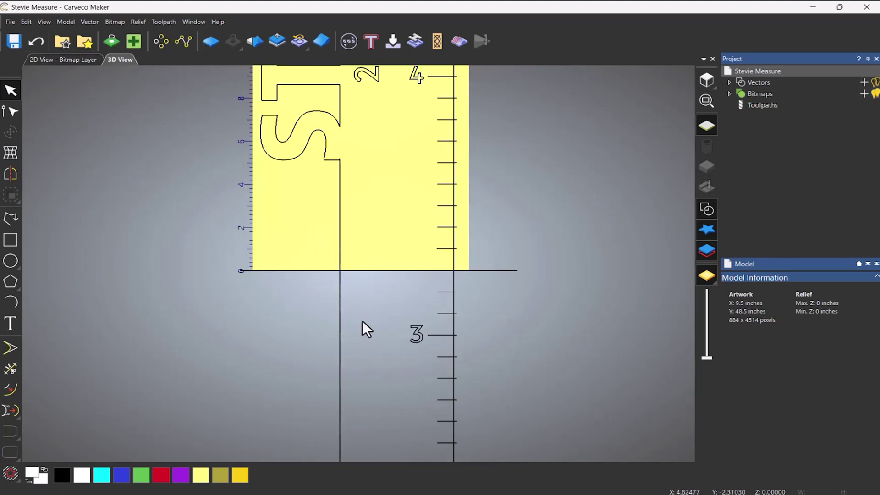
Step: Create a circle of 0.125 inch radius centred on the horizontal line, about 1.03 inches in from the artwork's zero-side edge
left_click(11, 260)
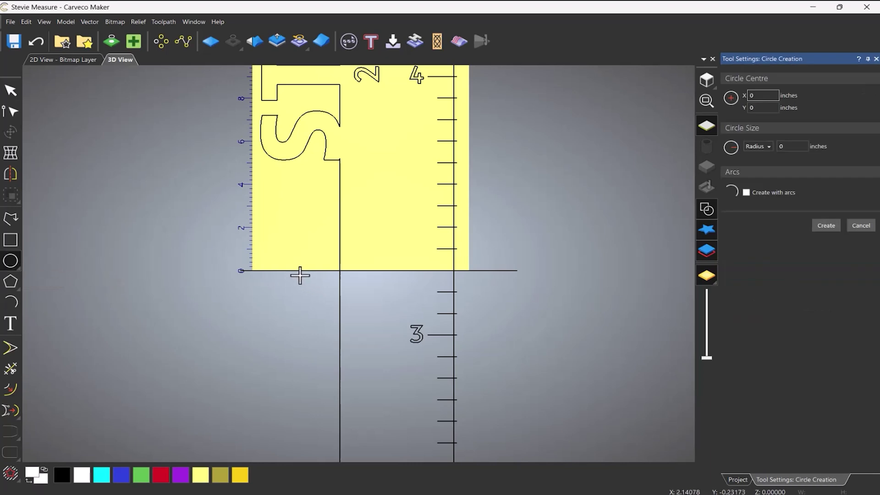
left_click_drag(275, 271, 283, 271)
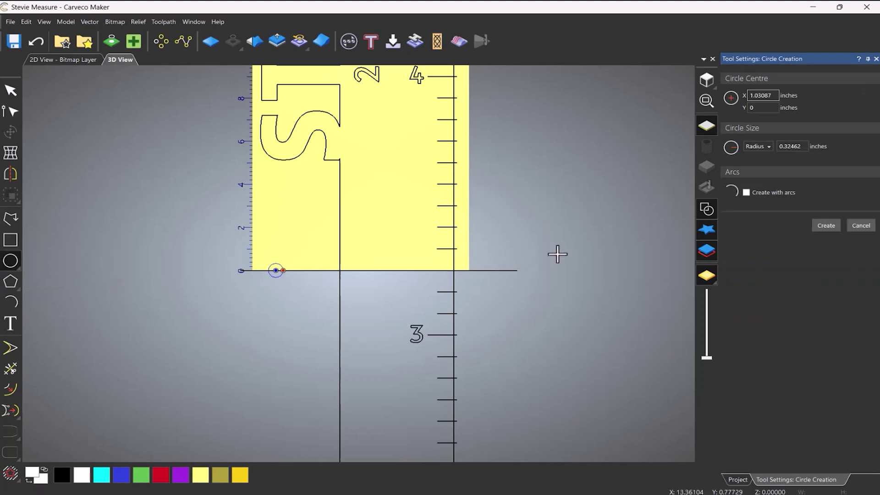
left_click_drag(800, 150, 784, 149)
type("125")
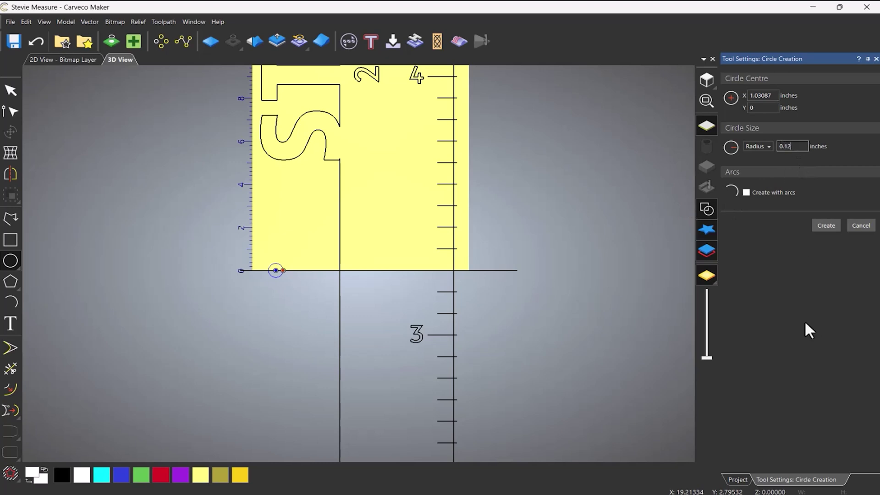
left_click(827, 225)
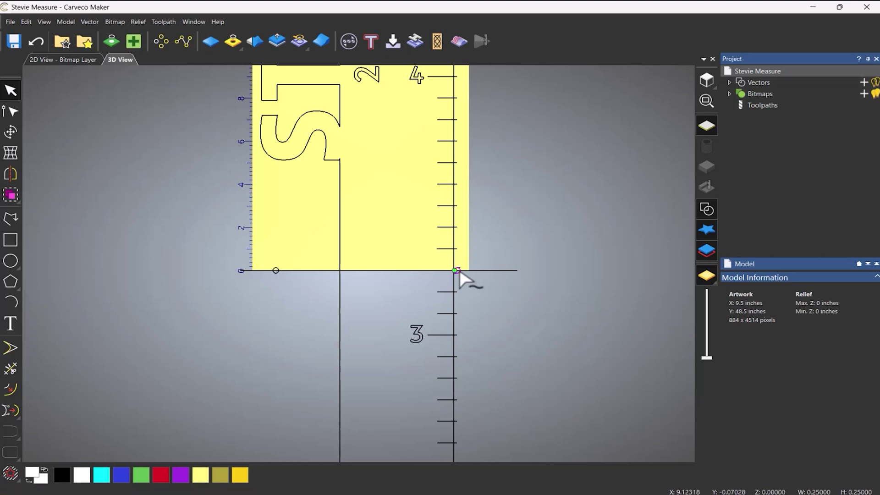
Step: Place the copied circle on the horizontal line just outside the ruler's tick-mark edge and finish with it deselected
scroll(462, 272, "up", 2)
scroll(466, 267, "up", 2)
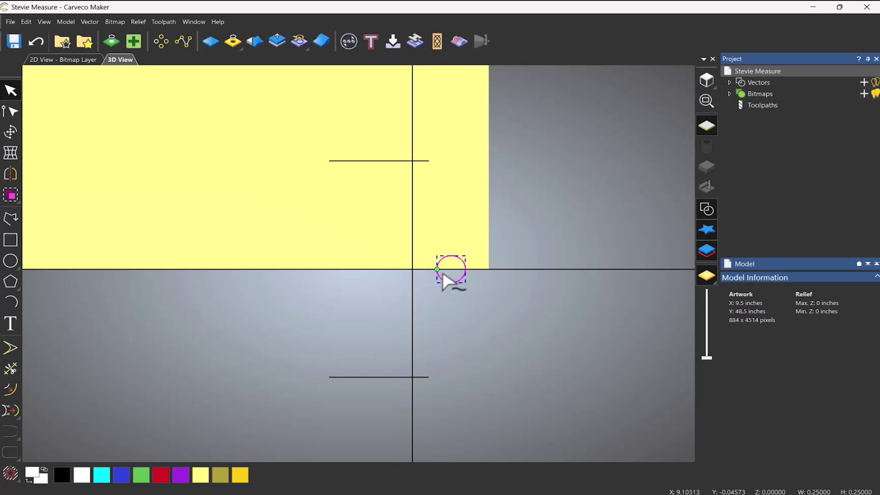
left_click(518, 344)
scroll(481, 305, "down", 5)
scroll(452, 301, "down", 4)
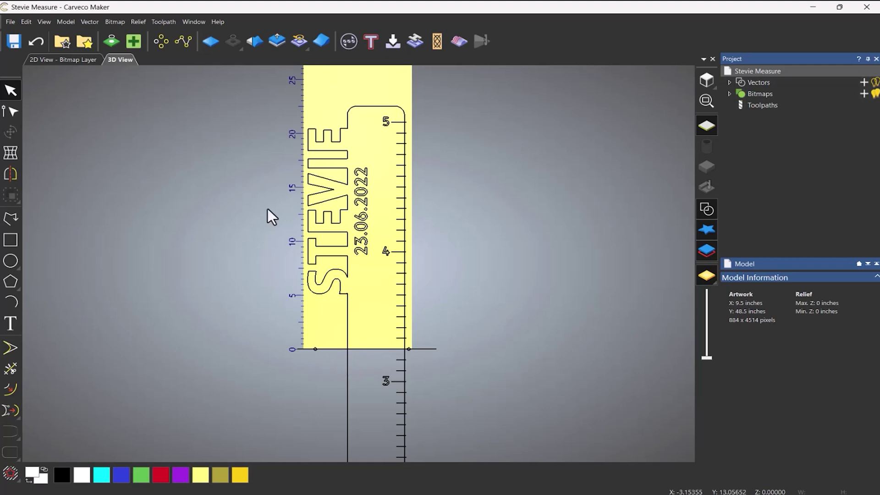
Step: Select all vectors and nudge them up until the horizontal line with both circles lies about 1.5 inches above the artwork's bottom edge
left_click_drag(276, 95, 461, 367)
left_click(461, 368)
key("ctrl+a")
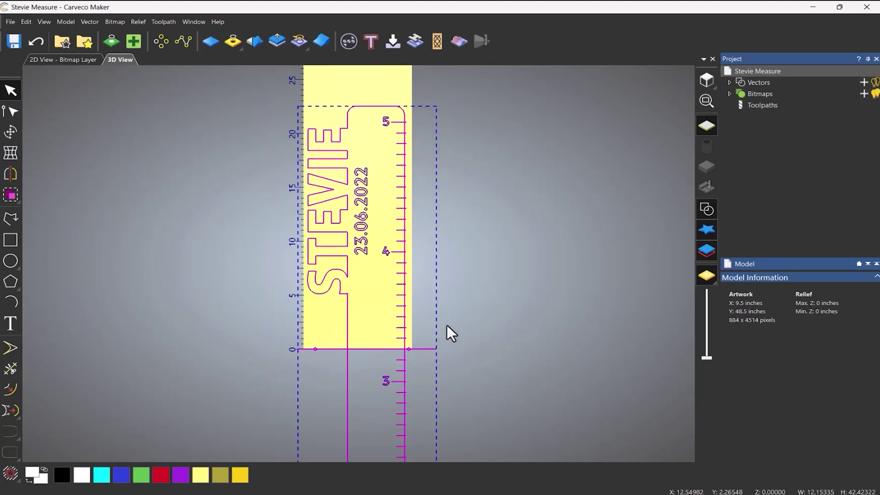
key("Up")
key("Up")
key("Up")
key("Up")
key("Up")
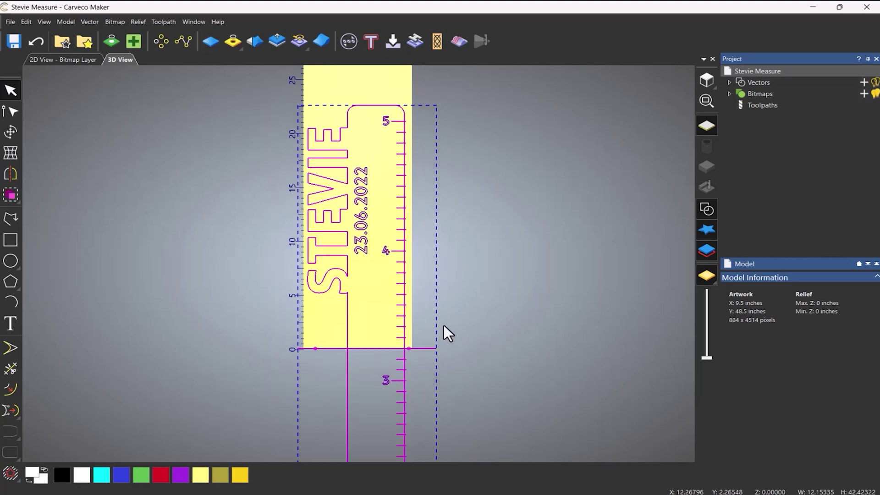
key("Up")
key("Up")
key("Up")
key("Up")
key("Up")
key("Up")
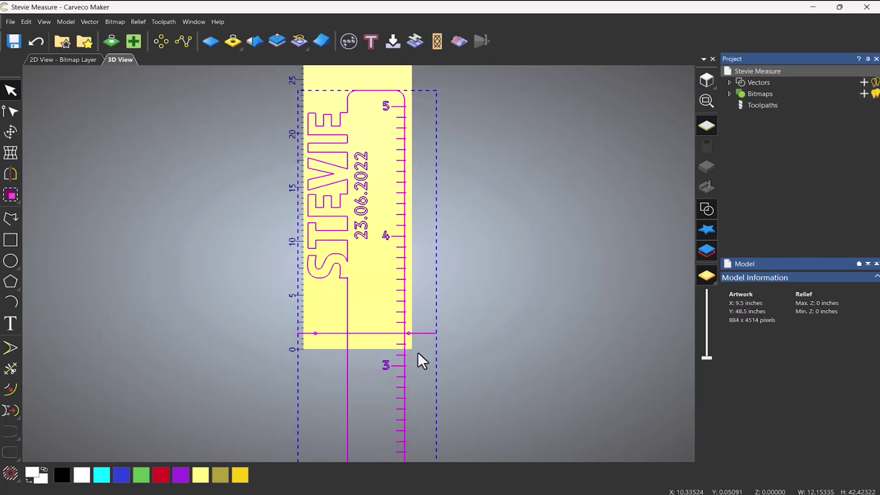
left_click(449, 352)
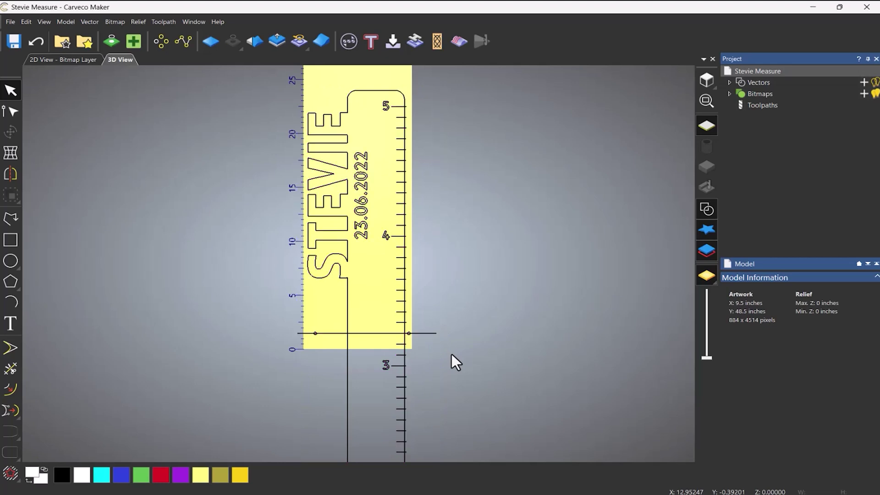
Step: Cut the ruler outline vector on both long sides just above the horizontal line
left_click(346, 315)
scroll(364, 338, "up", 3)
scroll(393, 330, "up", 2)
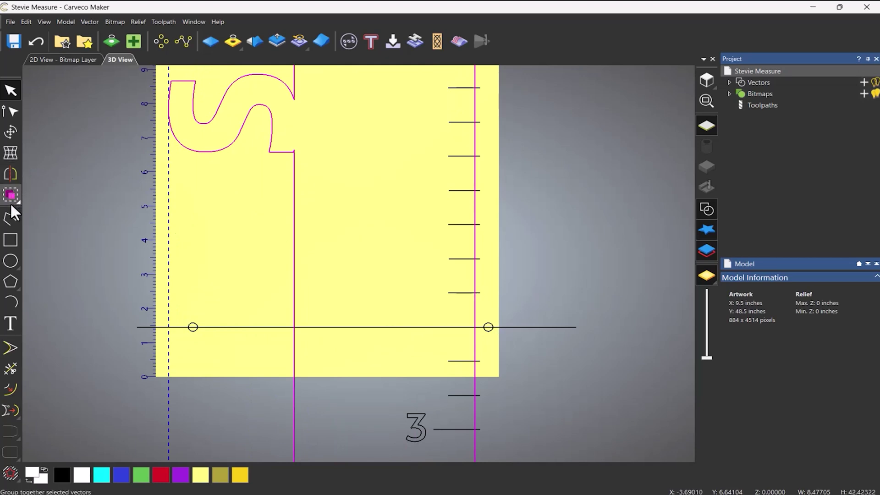
left_click(9, 116)
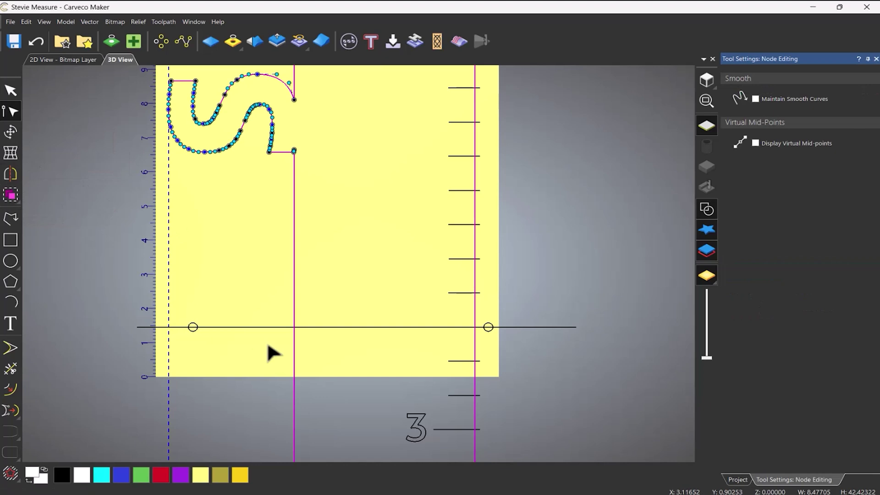
right_click(294, 314)
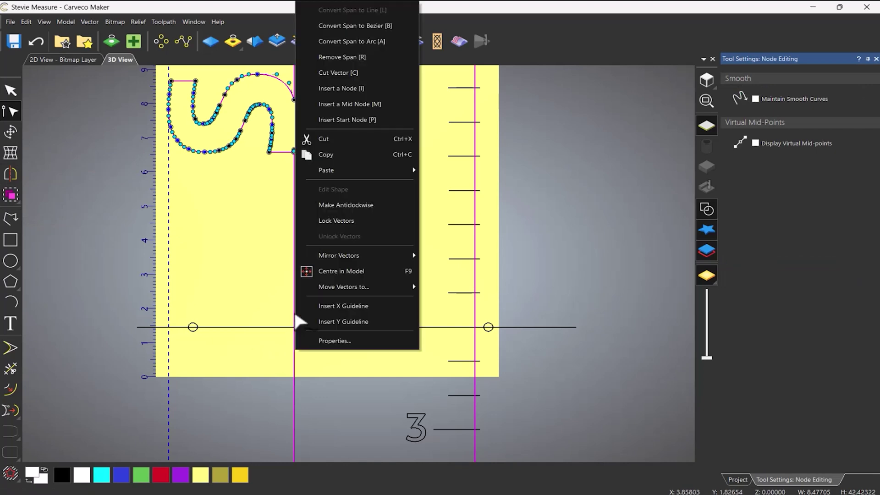
left_click(343, 77)
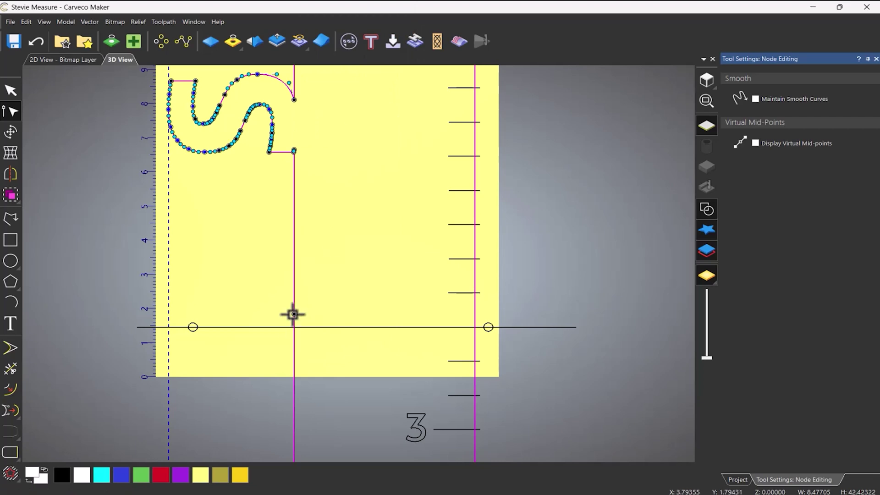
right_click(475, 326)
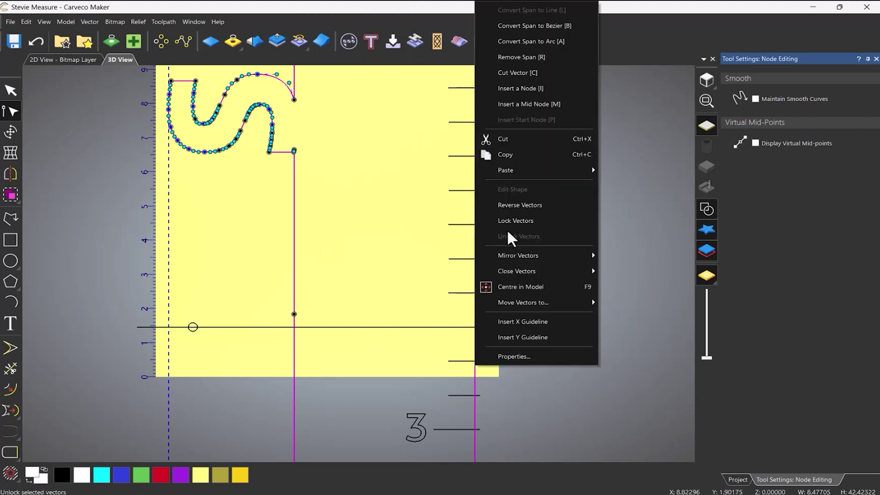
left_click(539, 73)
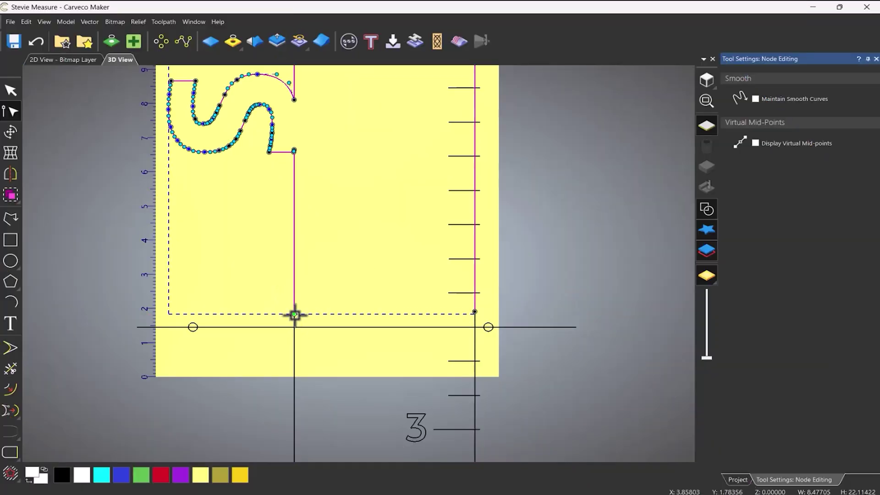
Step: Extend both open ends of the upper outline section straight down past the horizontal line, to about 1 inch above the artwork's bottom edge
left_click_drag(295, 315, 306, 337)
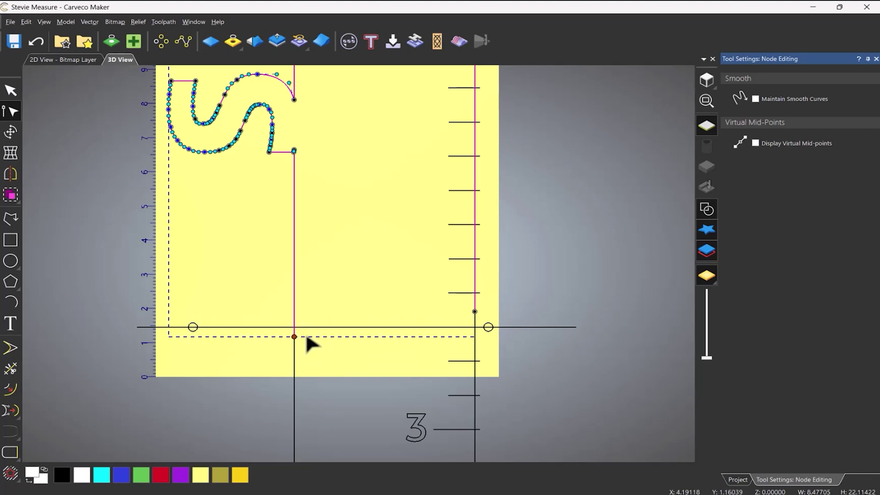
left_click_drag(306, 339, 306, 344)
key("alt")
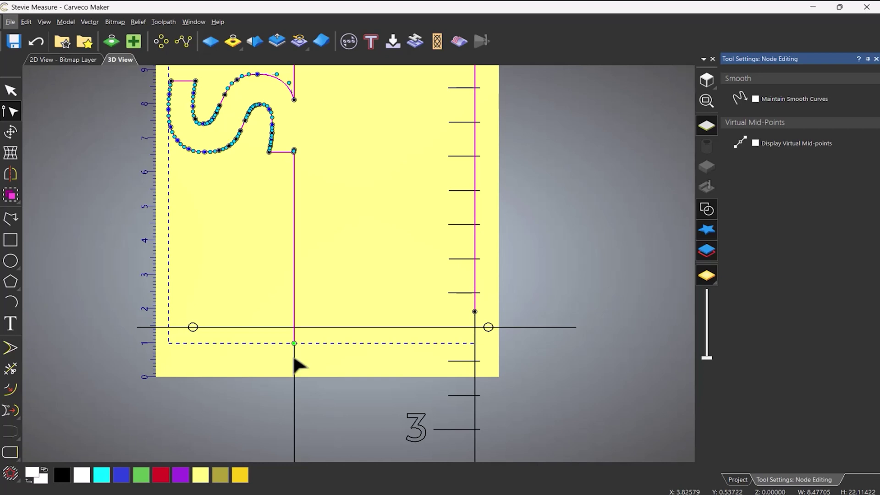
left_click(475, 312)
left_click_drag(475, 312, 484, 342)
key("Escape")
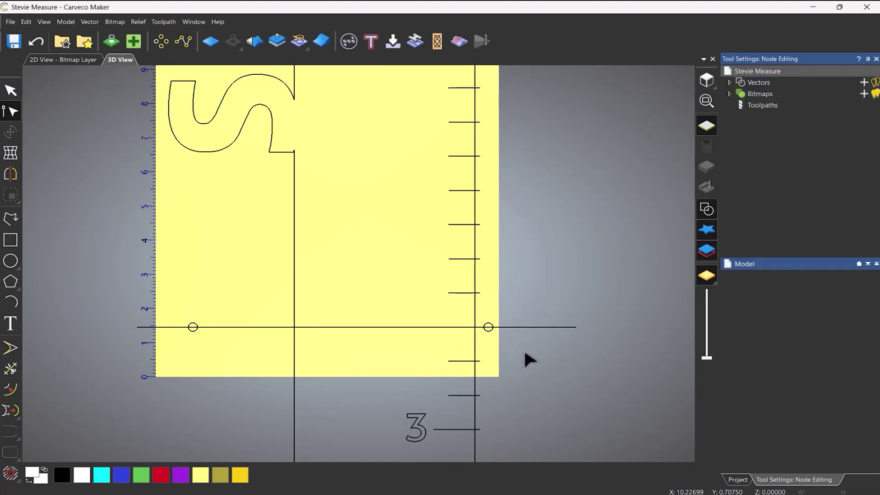
Step: Examine the lower and upper outline sections in turn to check how their ends overlap at the horizontal line
left_click(293, 384)
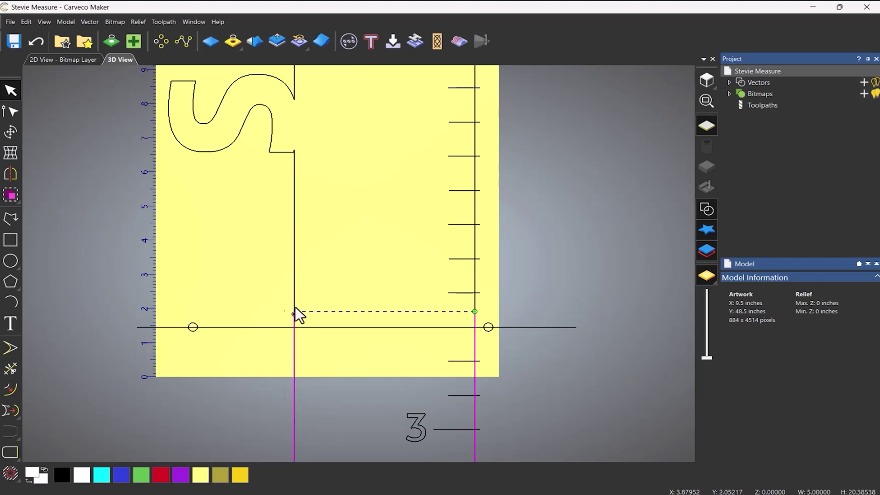
left_click(293, 284)
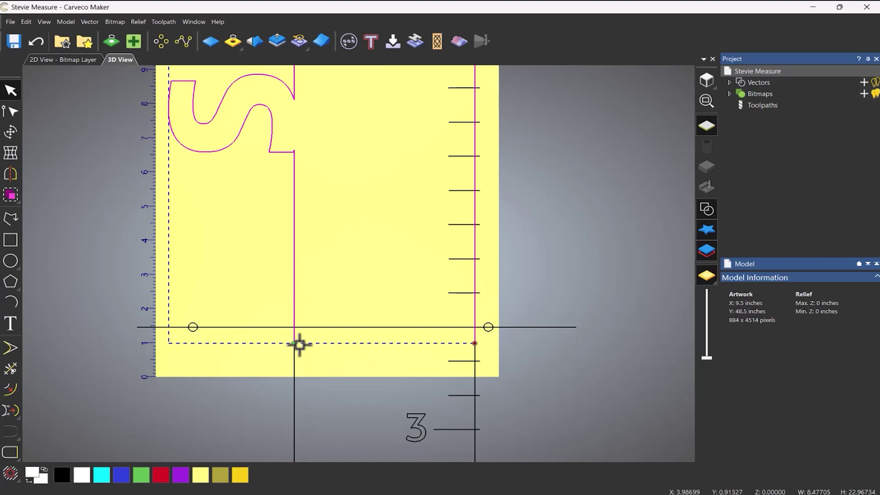
left_click(547, 357)
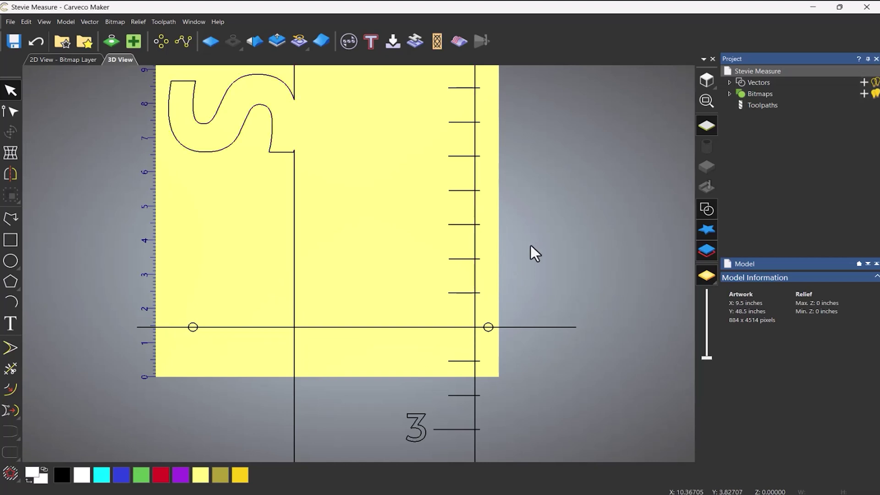
Step: Delete the horizontal line running through the two index circles
scroll(514, 243, "down", 3)
middle_click_drag(497, 342, 499, 327)
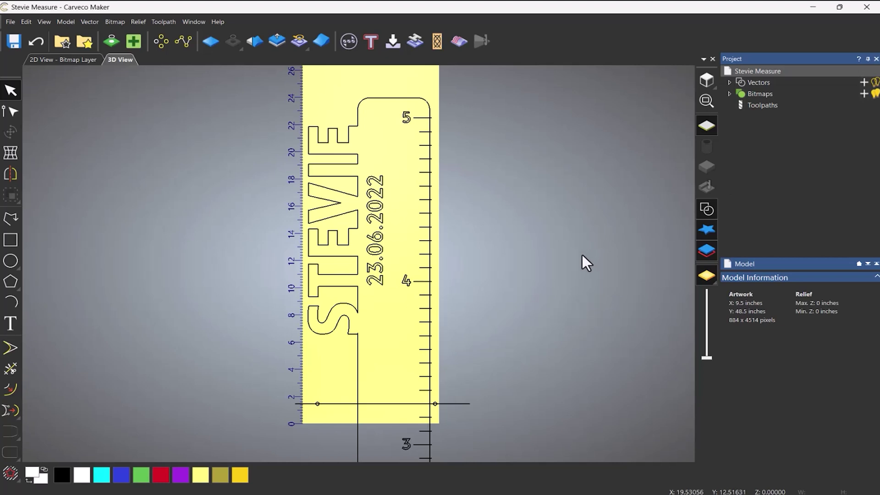
left_click(449, 403)
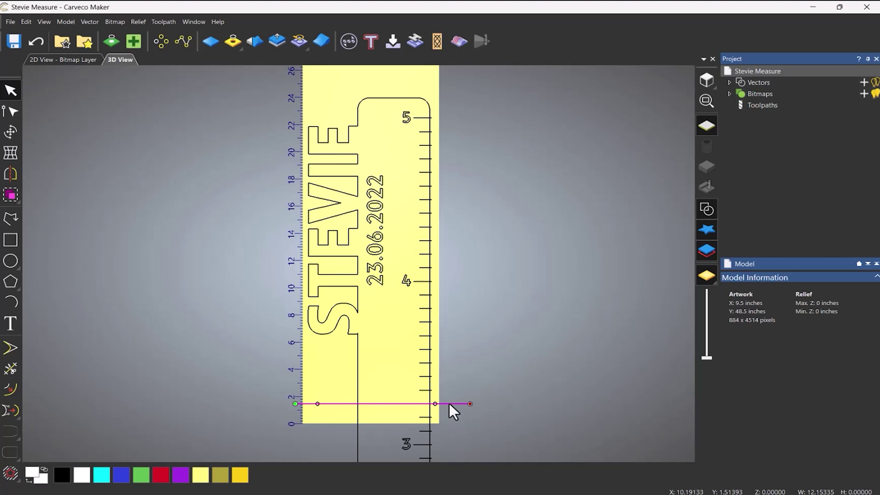
key("Delete")
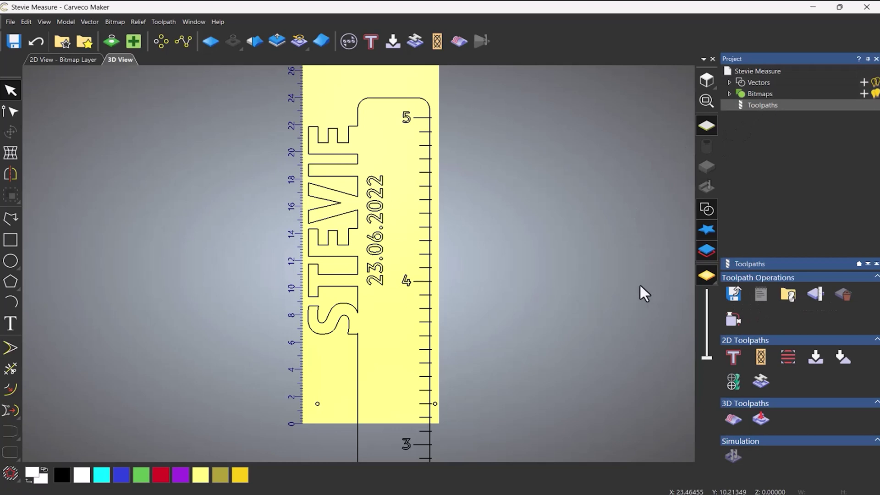
Step: Start a V-Bit Carving toolpath, ungroup the engraving vectors, and select only the numbers 4 and 5 and the date text
left_click(821, 359)
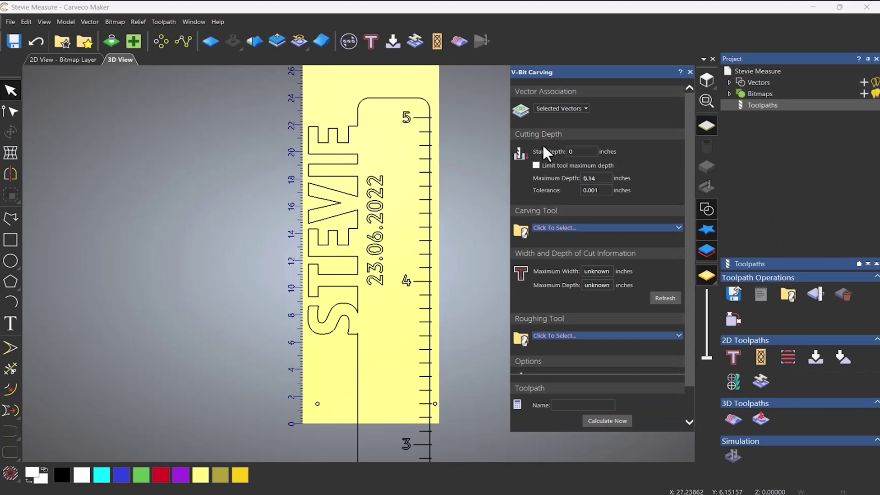
left_click(383, 180)
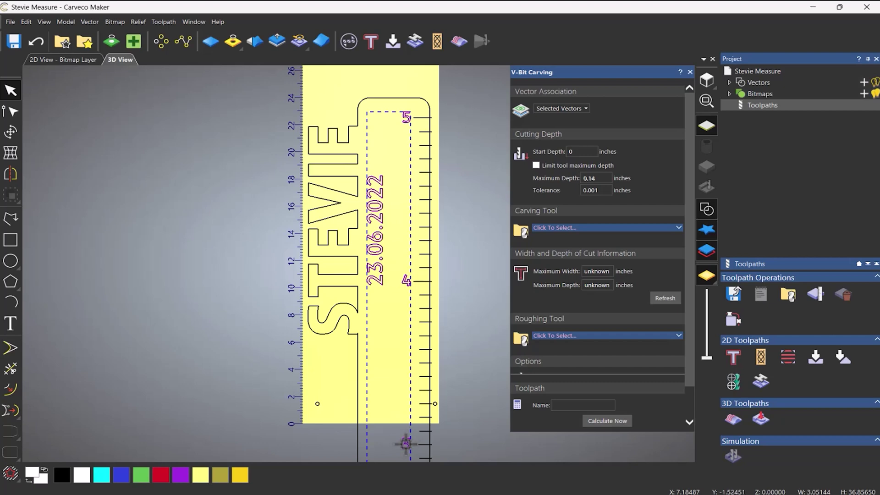
right_click(370, 277)
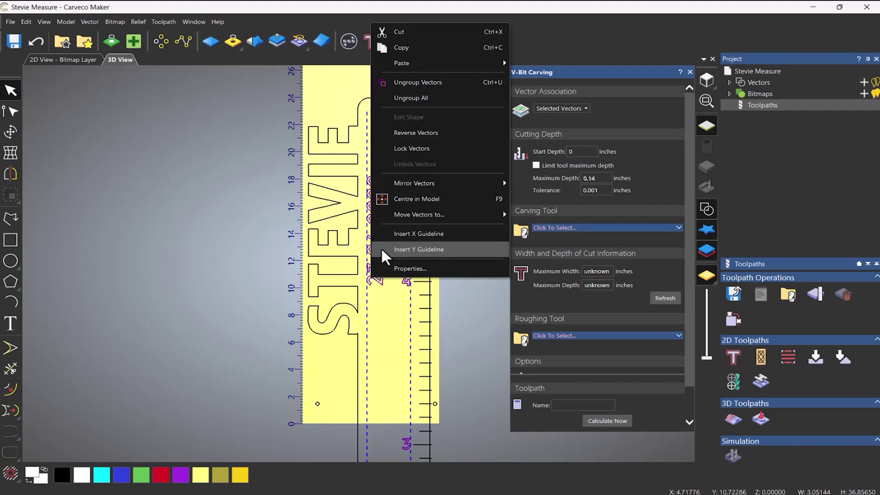
left_click(418, 81)
left_click(404, 282)
left_click(406, 123, "shift")
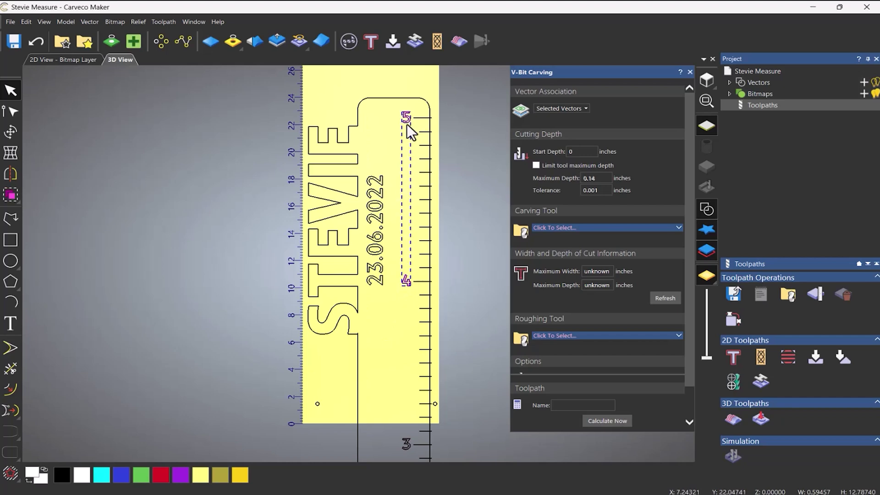
left_click(380, 221, "shift")
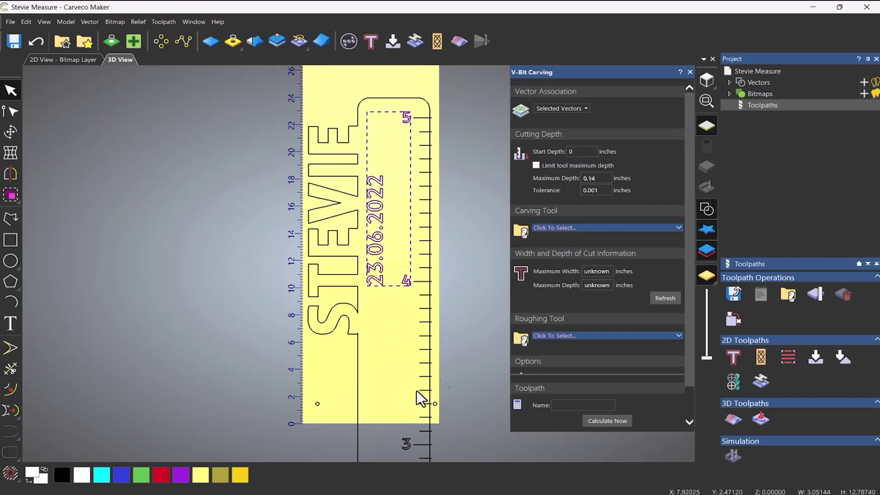
Step: Choose V-Bit 6 mm 60 degree as the carving tool and refresh the width and depth of cut information
left_click(588, 229)
scroll(320, 265, "down", 10)
left_click(299, 211)
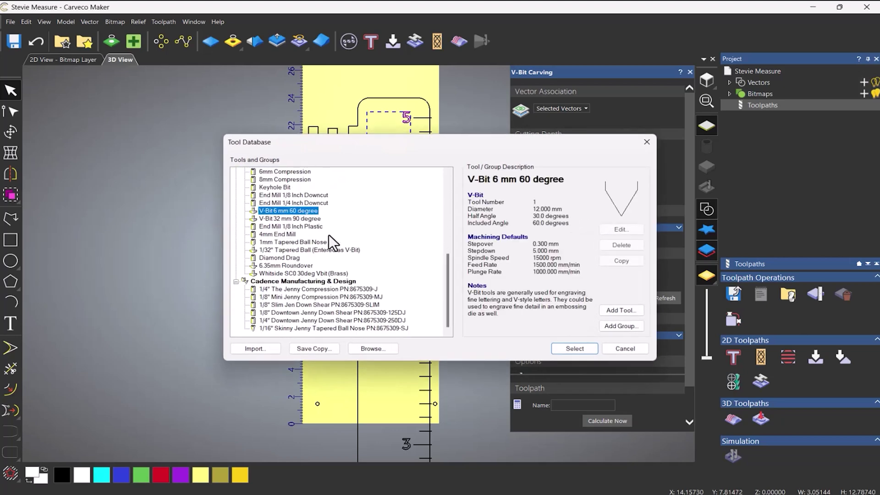
left_click(575, 348)
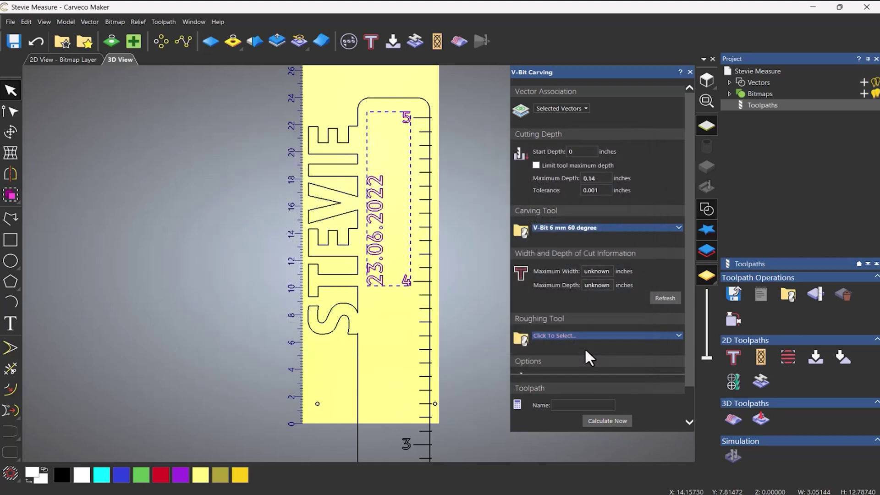
left_click(667, 301)
Step: Define the material with a thickness of 0.75 inches and calculate the V-bit carving toolpath
scroll(633, 316, "down", 1)
left_click(610, 360)
type(".75")
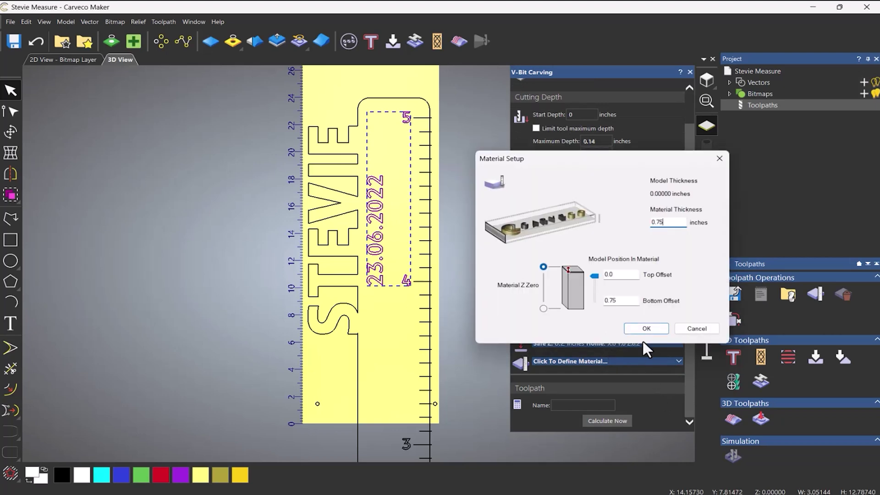
left_click(642, 330)
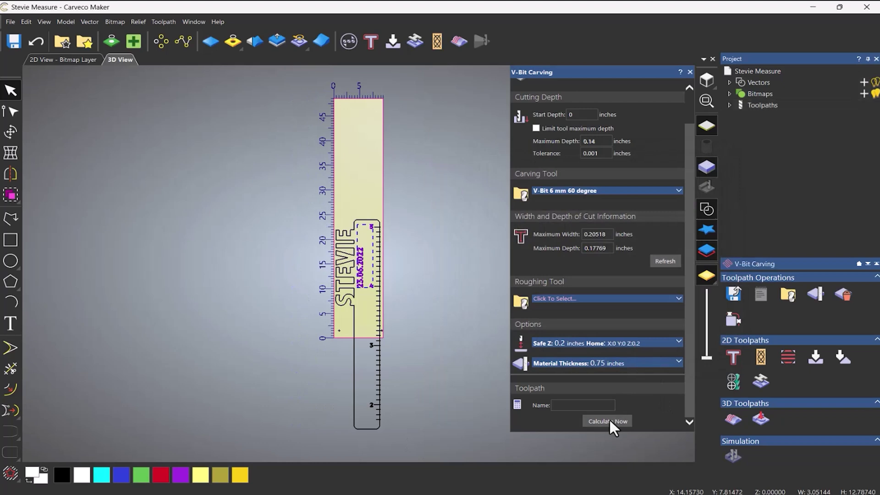
left_click(609, 419)
scroll(388, 283, "up", 5)
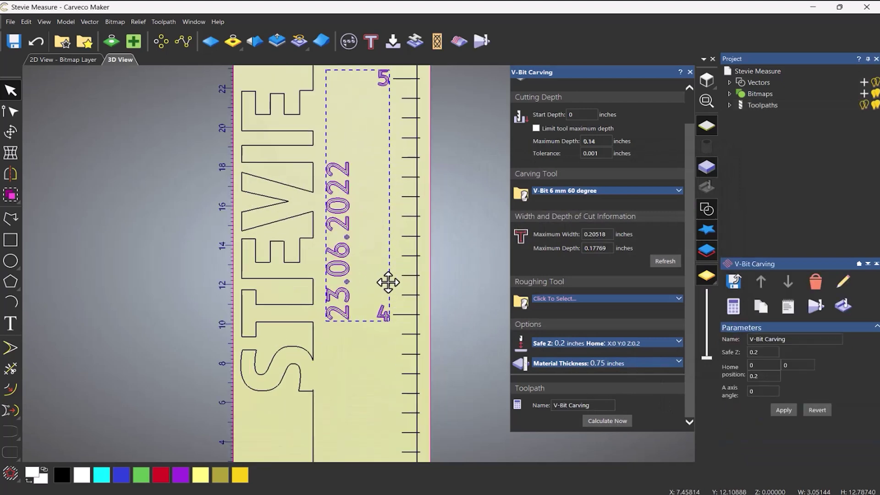
Step: Simulate the V-Bit Carving toolpath and examine the carved date and numbers with the vectors displayed over the material
left_click(689, 72)
left_click(729, 105)
right_click(761, 116)
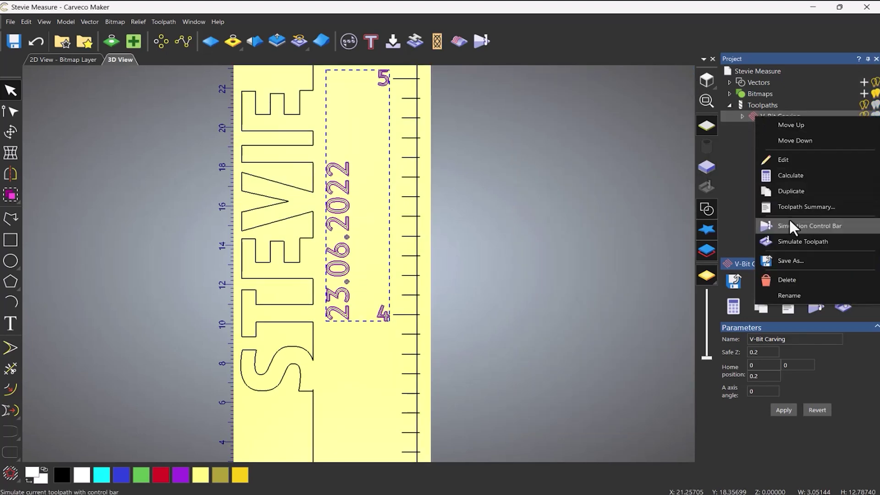
left_click(794, 239)
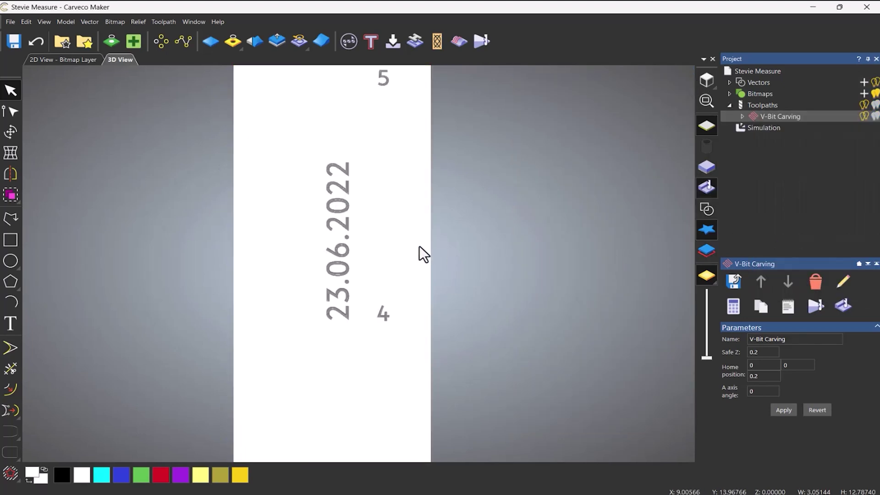
left_click_drag(316, 309, 317, 271)
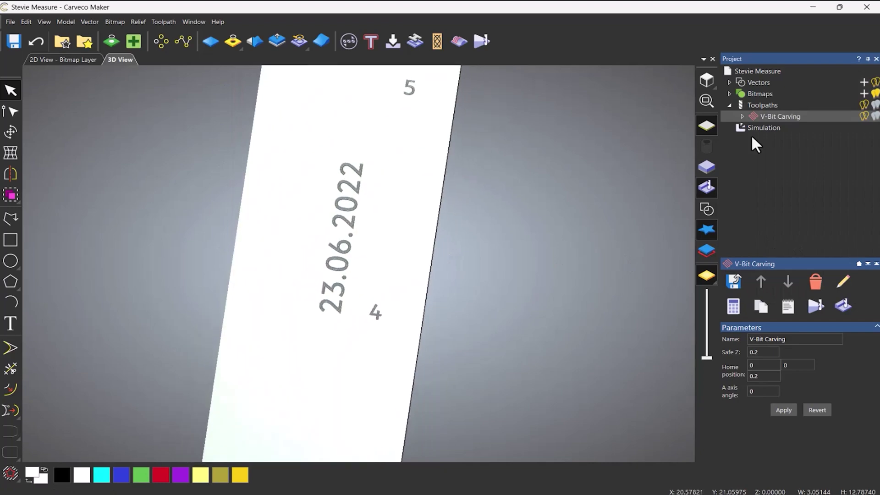
left_click(709, 209)
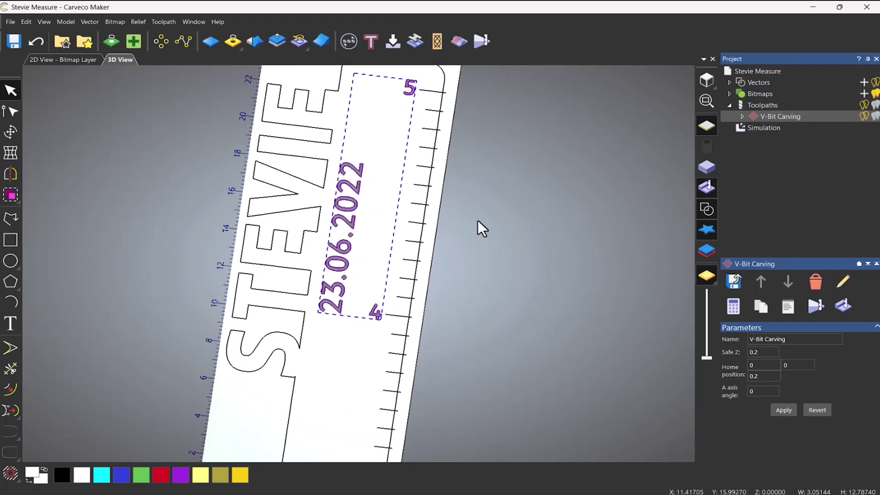
left_click(706, 126)
scroll(366, 304, "up", 4)
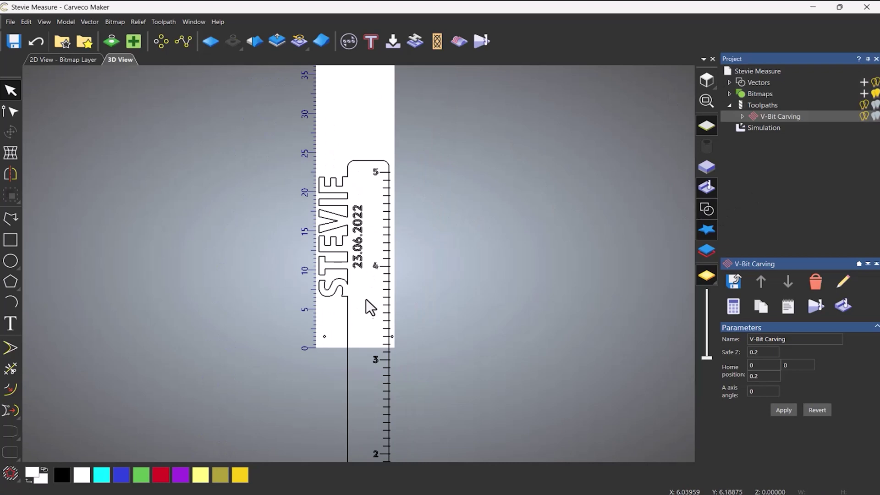
scroll(383, 289, "up", 2)
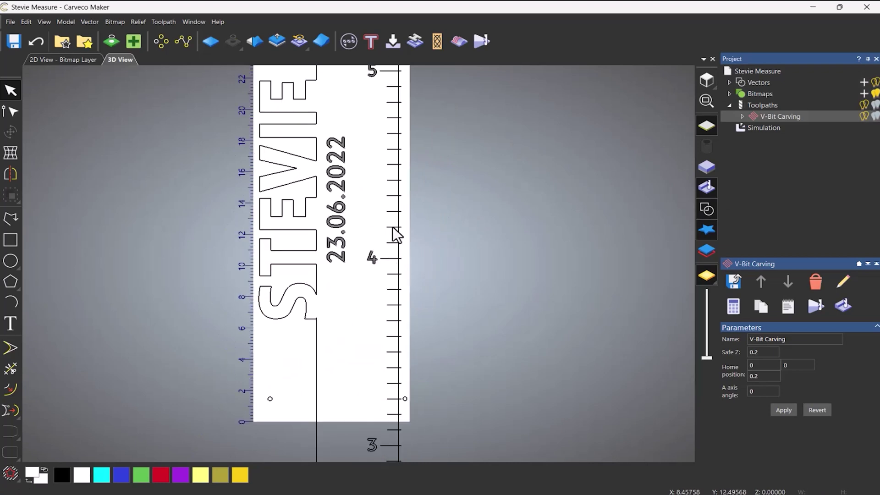
scroll(394, 235, "down", 2)
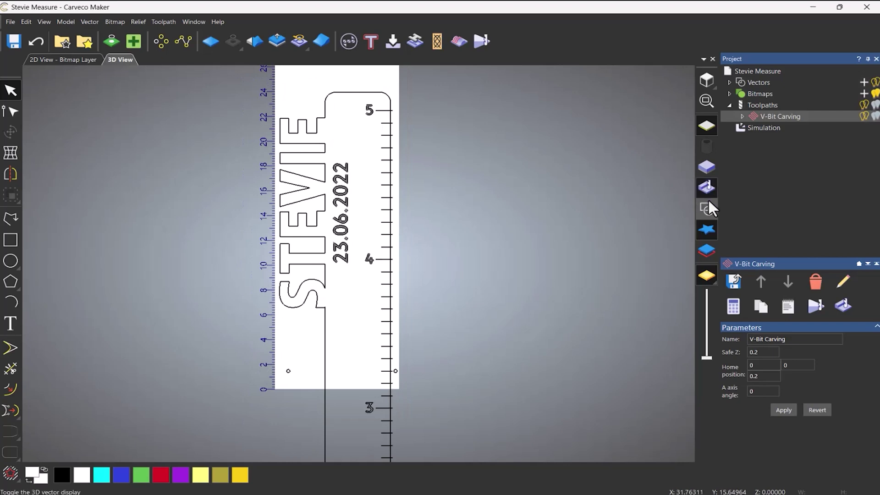
Step: Delete the simulation and hide the V-Bit Carving toolpath
left_click(768, 129)
right_click(756, 128)
left_click(780, 170)
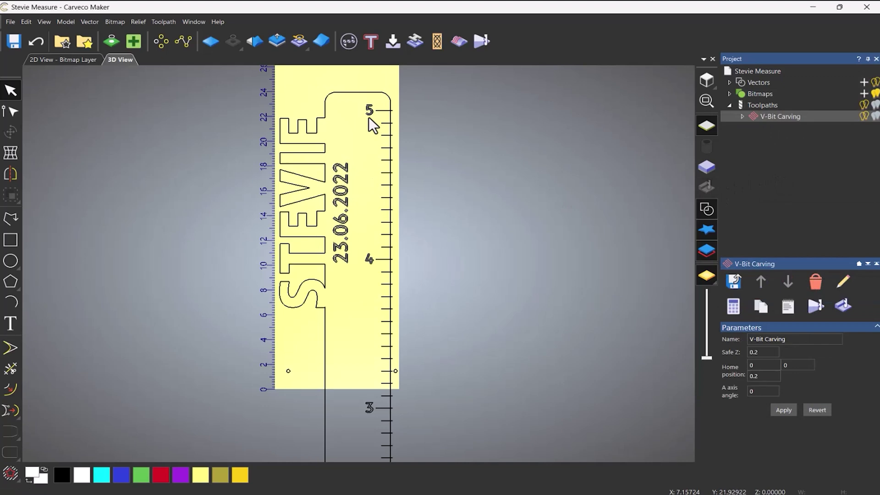
left_click(864, 117)
Step: Select only the short ruler marks within the material, leaving out the index circle and the long marks at 4 and 5
left_click_drag(370, 84, 406, 391)
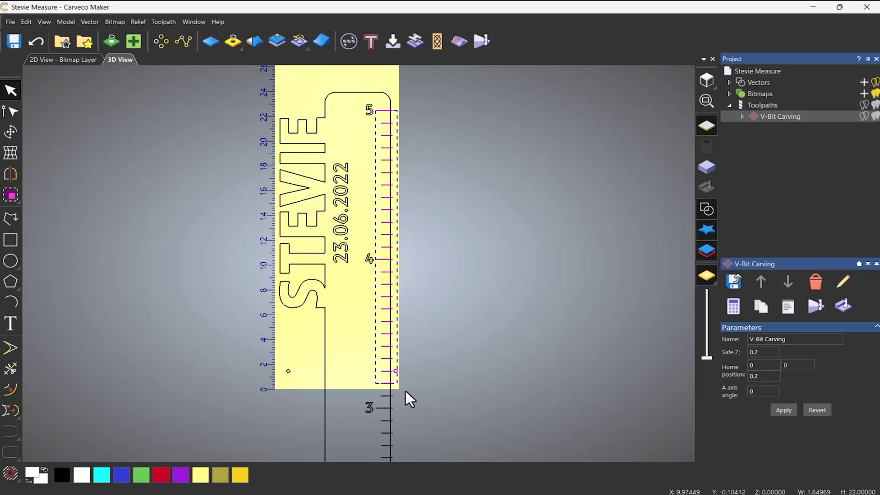
scroll(376, 389, "up", 4)
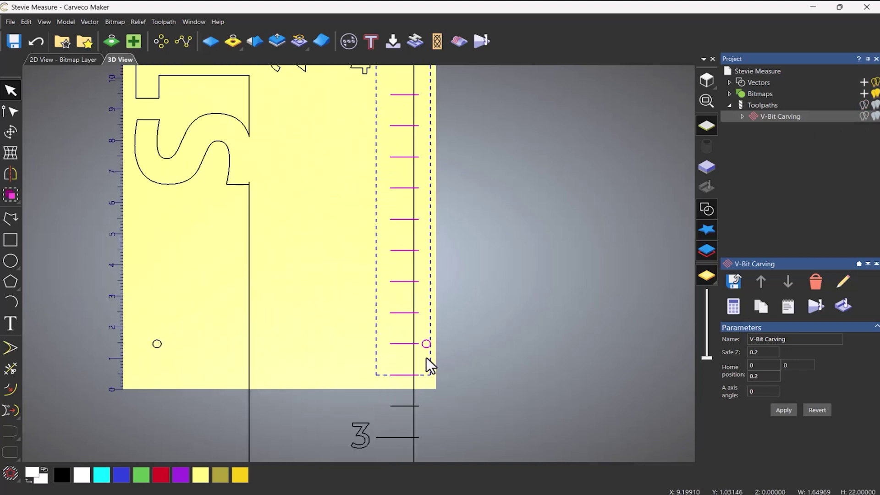
left_click(427, 344, "shift")
scroll(411, 280, "down", 3)
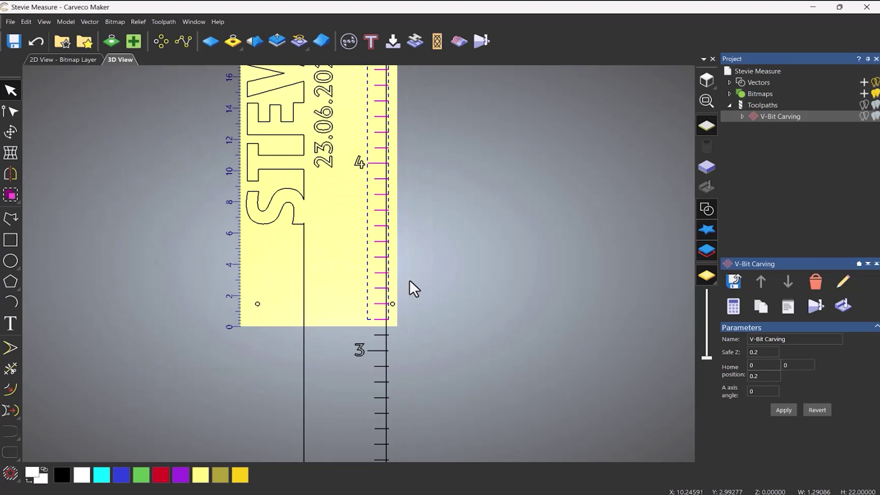
middle_click_drag(420, 205, 470, 309)
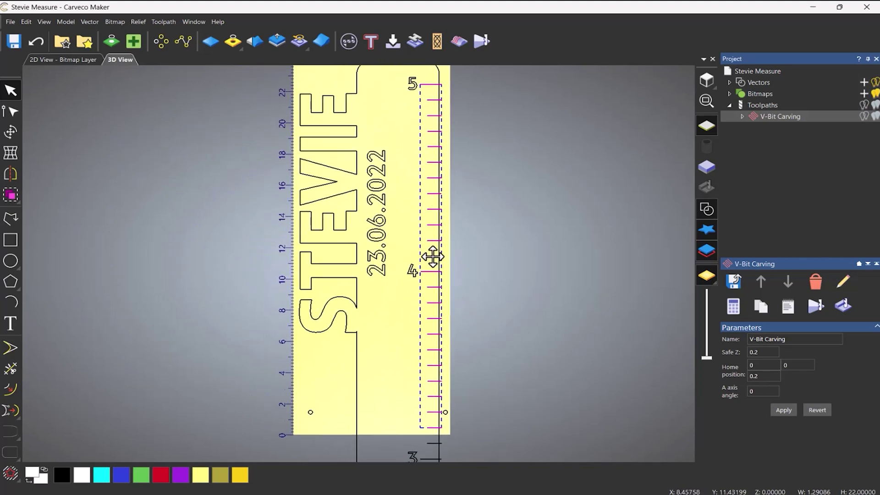
left_click(425, 272, "shift")
left_click(426, 85, "shift")
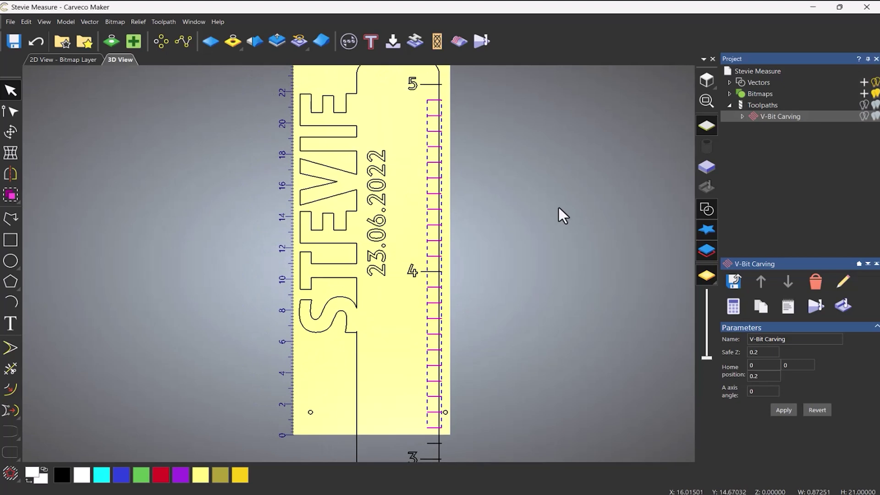
Step: Start a Profiling toolpath that runs along the selected vectors, with a finish depth of 0.08 inches
left_click(756, 106)
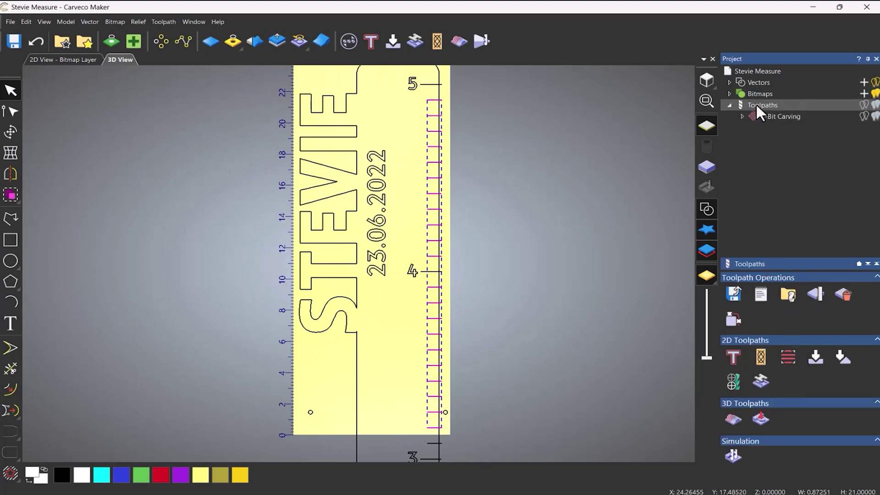
left_click(731, 360)
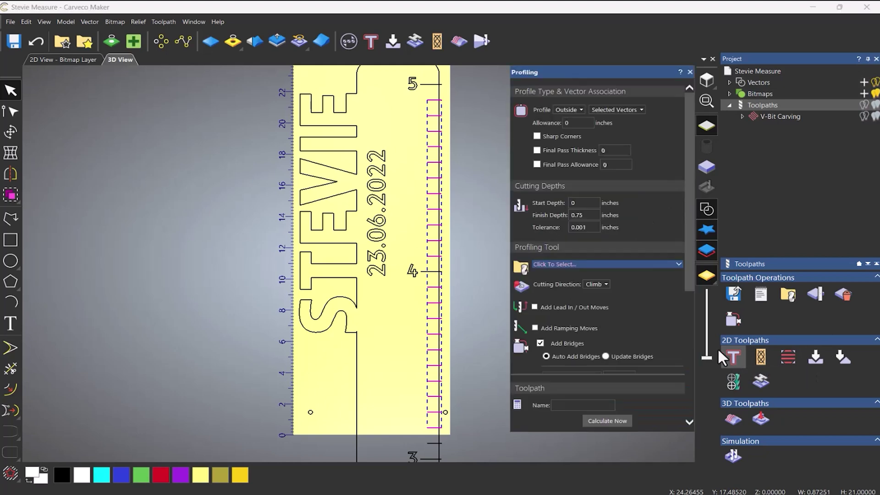
left_click(571, 109)
left_click(571, 120)
left_click(583, 163)
key("BackSpace")
key("BackSpace")
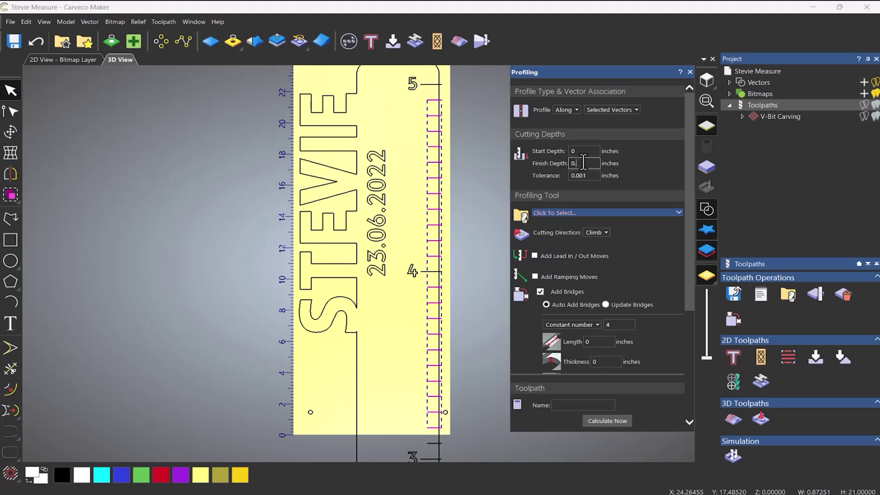
type("08")
Step: Choose V-Bit 6 mm 60 degree from the Workshop group as the profiling tool
left_click(570, 211)
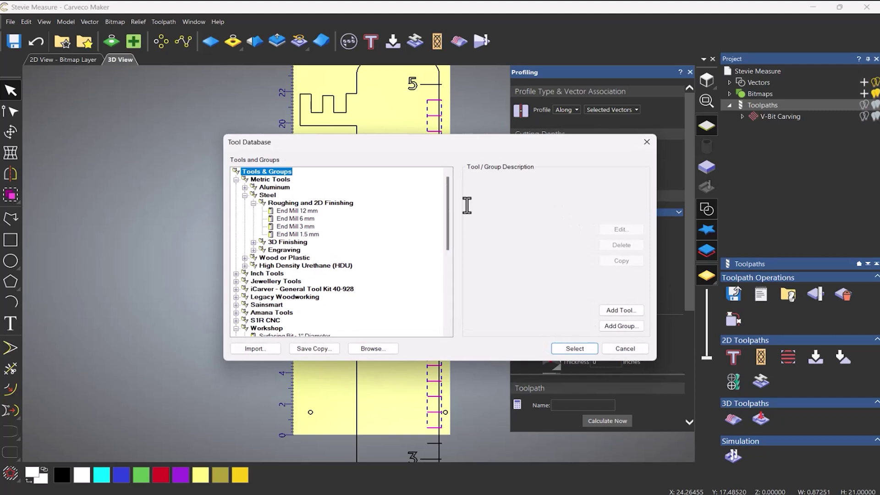
scroll(318, 220, "down", 6)
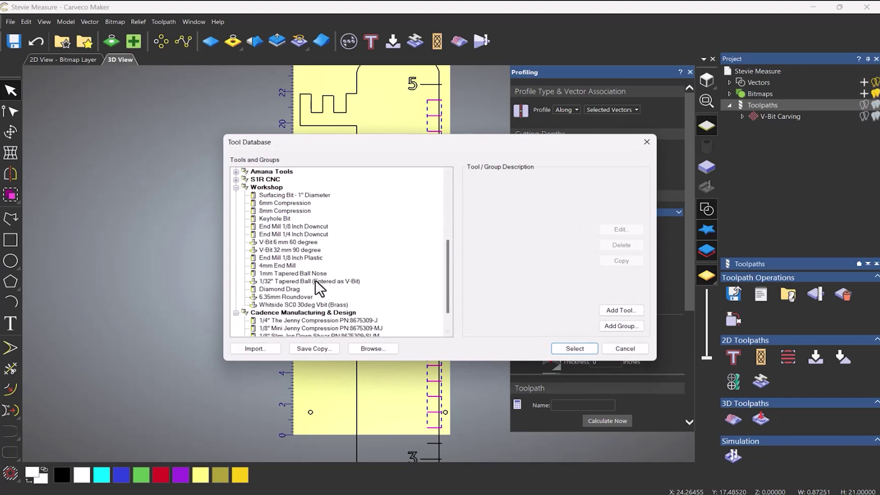
left_click(296, 243)
left_click(587, 348)
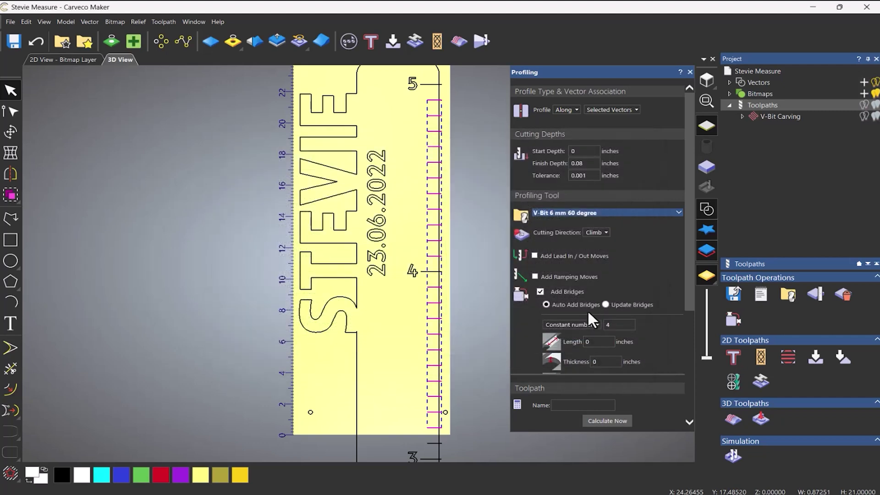
Step: Calculate the profiling toolpath without bridges and rename it Markers 1
left_click(538, 293)
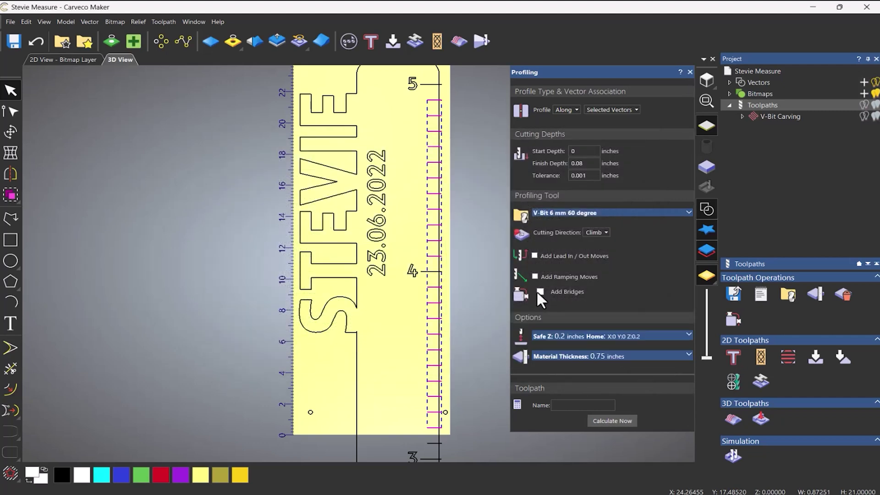
left_click(612, 421)
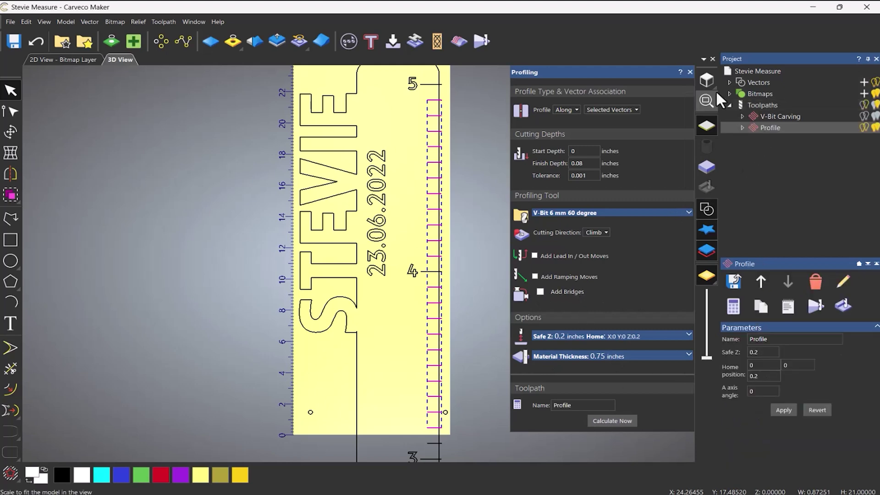
left_click(689, 72)
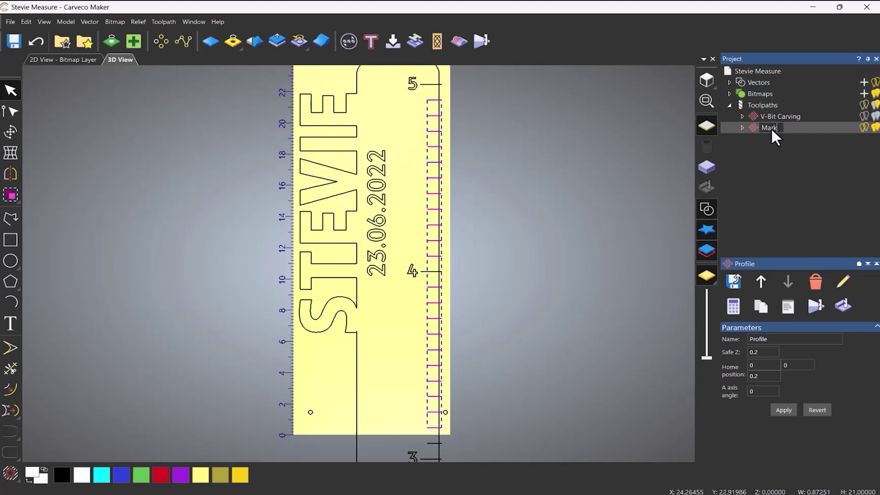
key("Return")
Step: Simulate the Markers 1 toolpath and display the vectors over the result
right_click(772, 125)
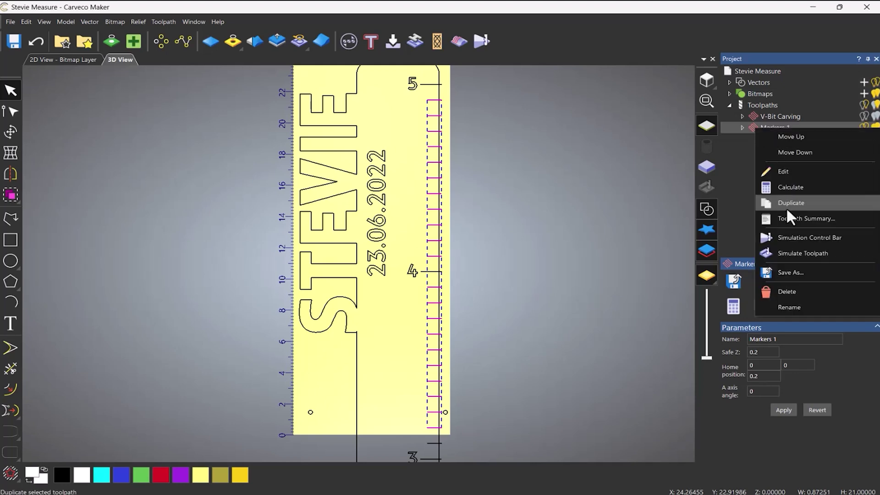
left_click(796, 252)
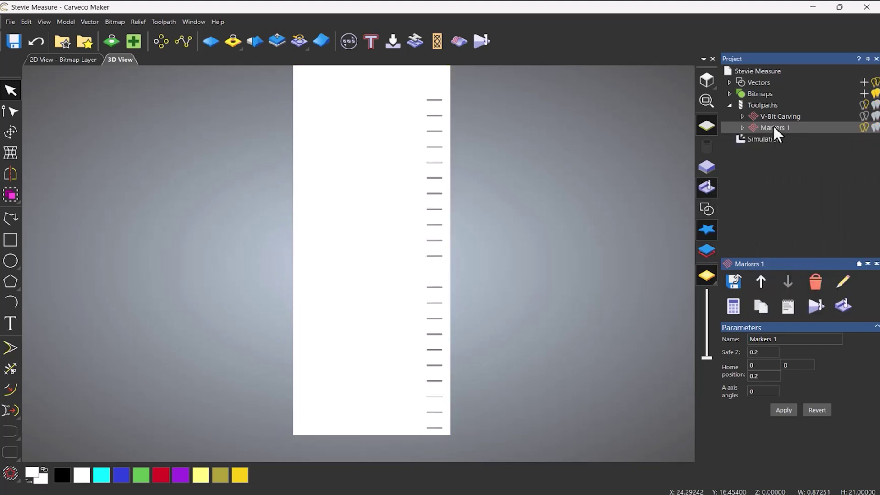
left_click(707, 208)
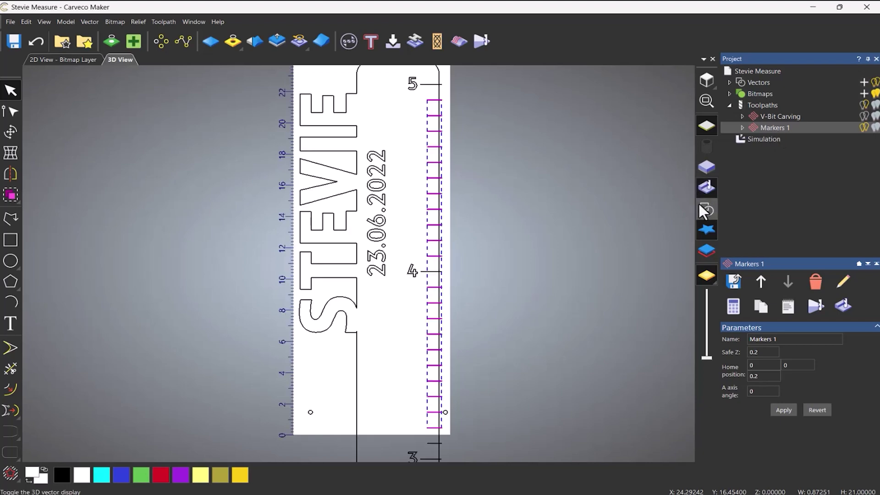
Step: Select the long marks at 4 and 5, and duplicate the Markers 1 toolpath as Markers 2
left_click(431, 273)
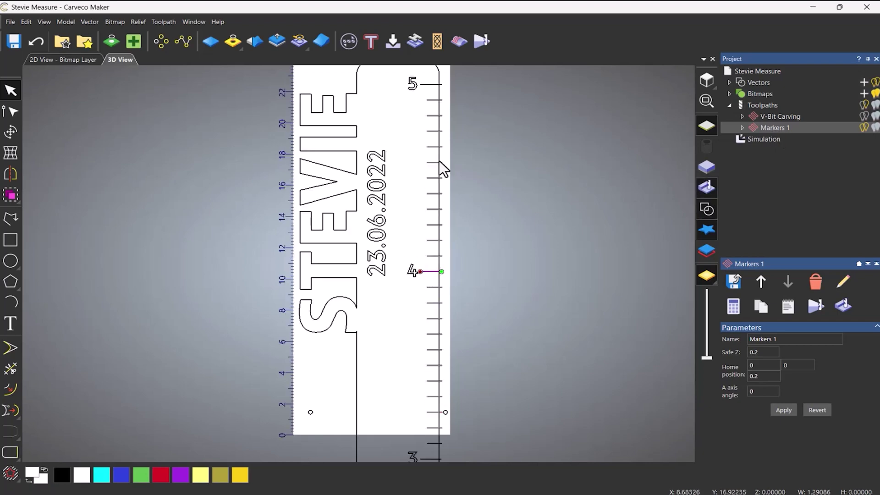
left_click(436, 85)
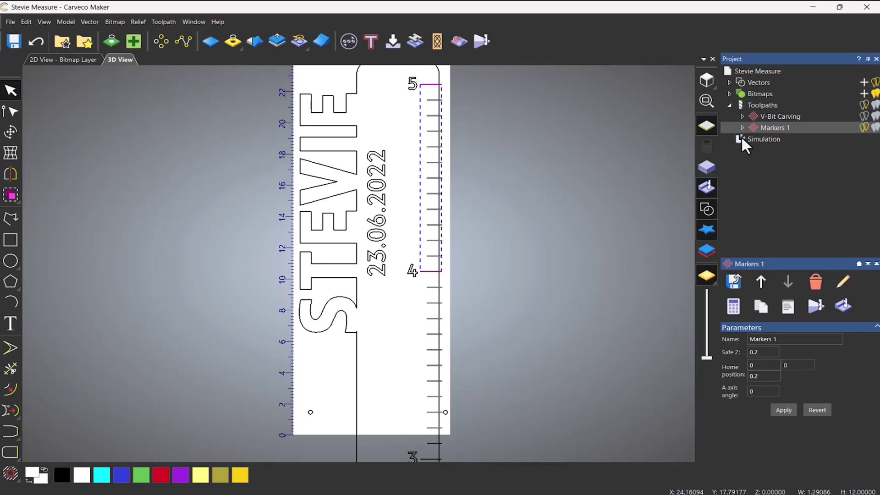
right_click(765, 128)
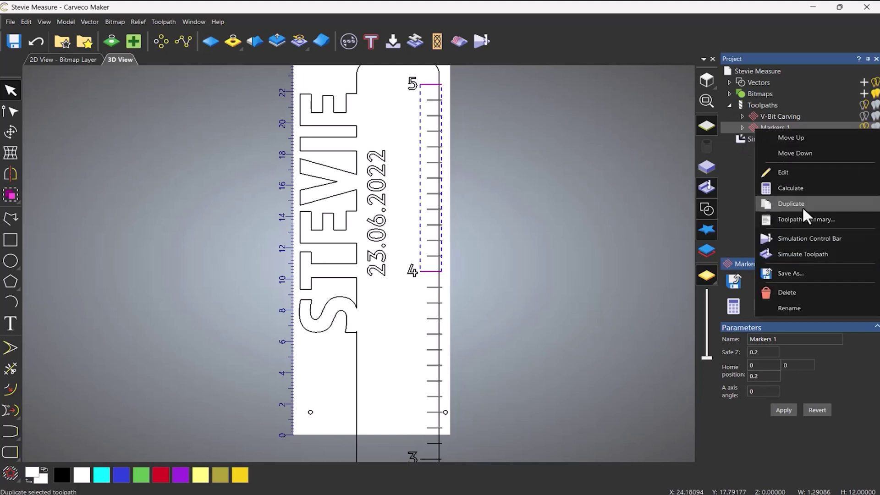
left_click(791, 204)
double_click(782, 141)
left_click_drag(786, 141, 799, 142)
type("2")
key("Return")
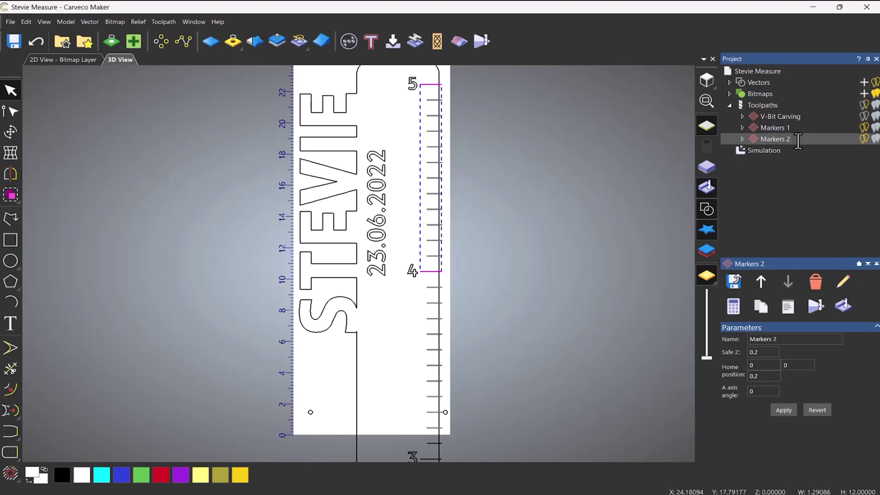
Step: Edit Markers 2 to use only the long marks at 4 and 5 at a finish depth of 0.1 inches, and calculate it
double_click(764, 138)
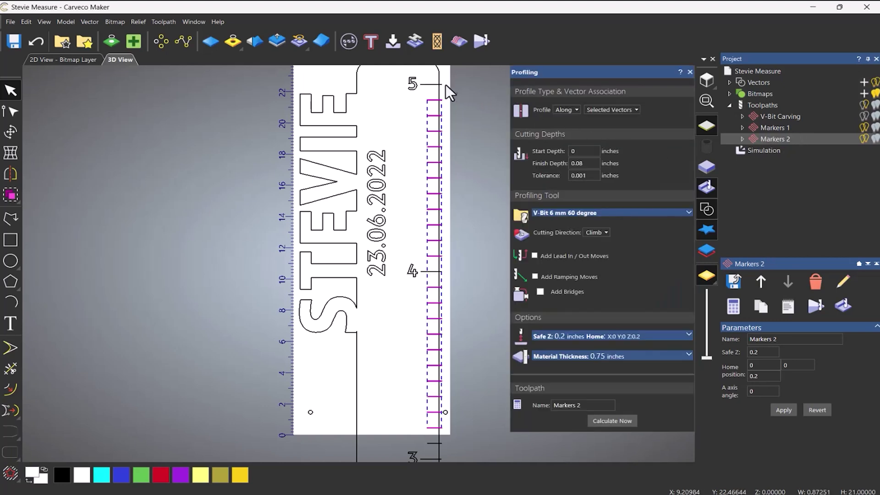
left_click(423, 271, "shift")
left_click_drag(586, 165, 577, 164)
type("1")
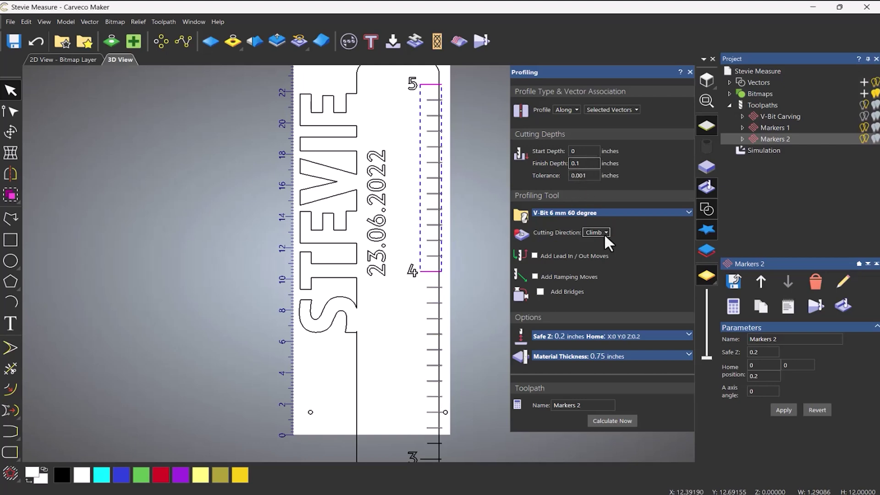
left_click(620, 420)
left_click(690, 72)
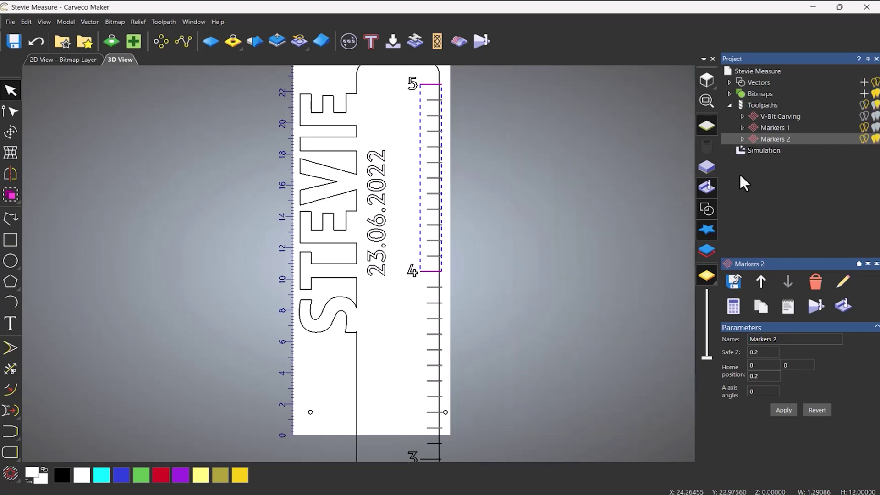
Step: Simulate the Markers 2 and V-Bit Carving toolpaths and inspect the cut marks, numbers and date
right_click(761, 139)
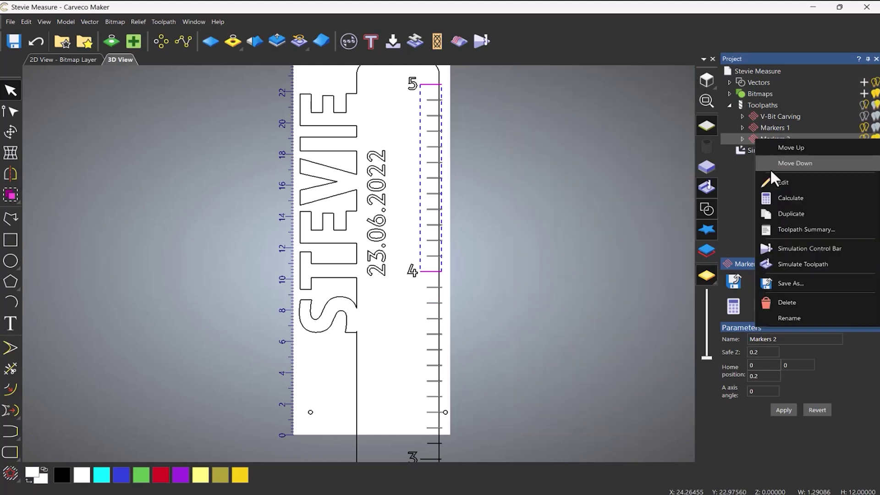
left_click(785, 263)
scroll(431, 275, "up", 5)
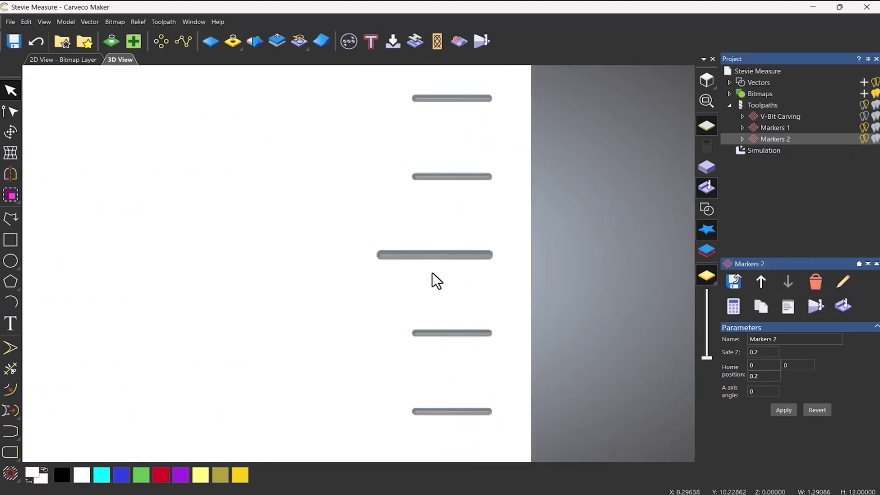
right_click(767, 117)
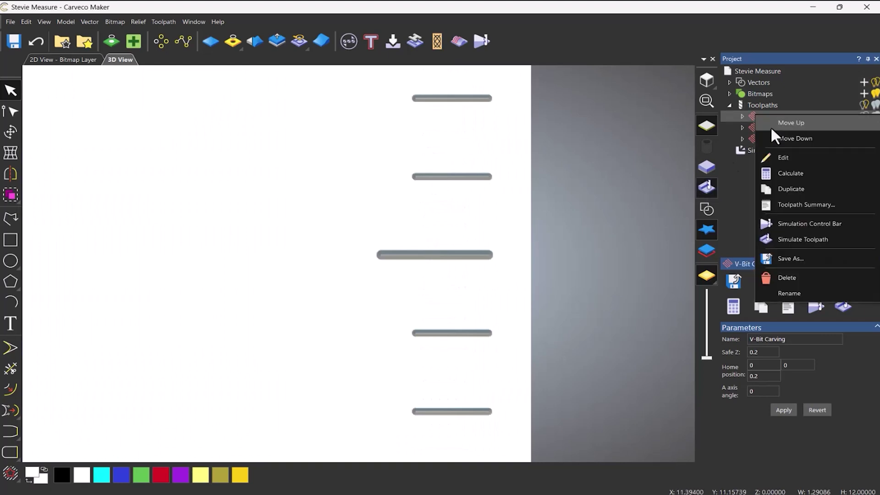
left_click(794, 238)
scroll(440, 259, "down", 4)
middle_click_drag(451, 273, 496, 296)
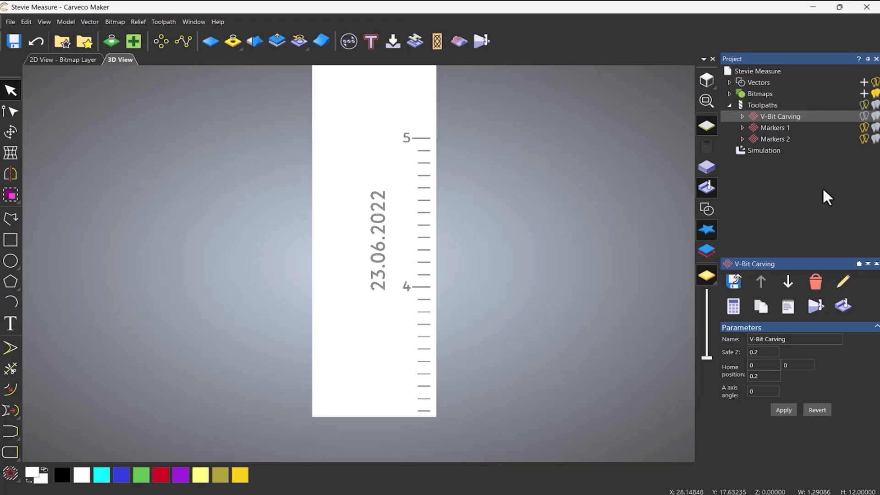
Step: Delete the simulation of the engraving and markers and display the vectors over the model
left_click(755, 153)
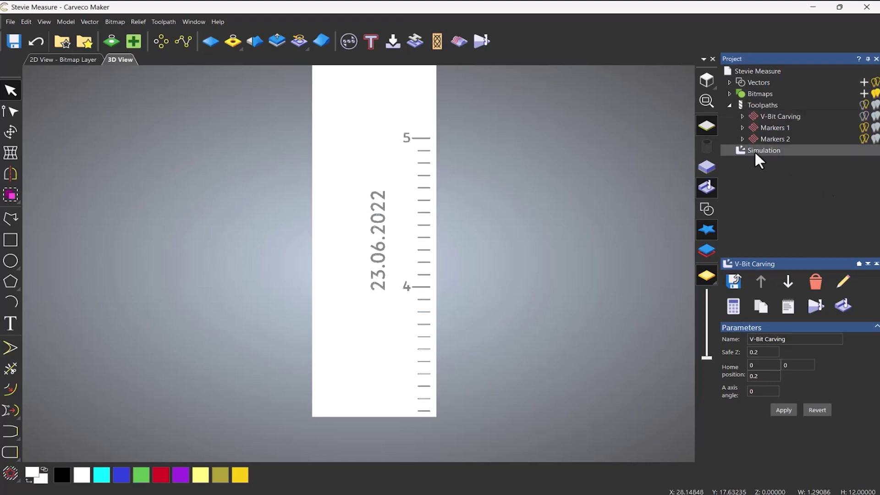
right_click(766, 226)
left_click(761, 194)
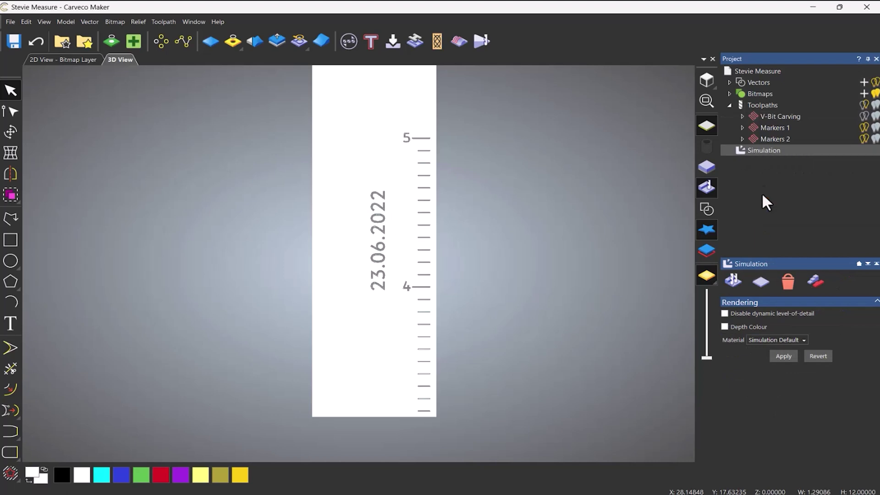
left_click(752, 105)
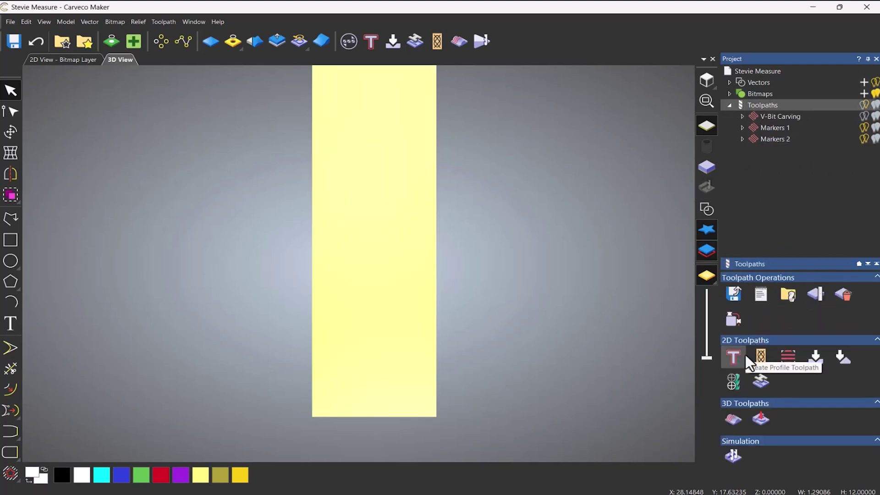
left_click(707, 213)
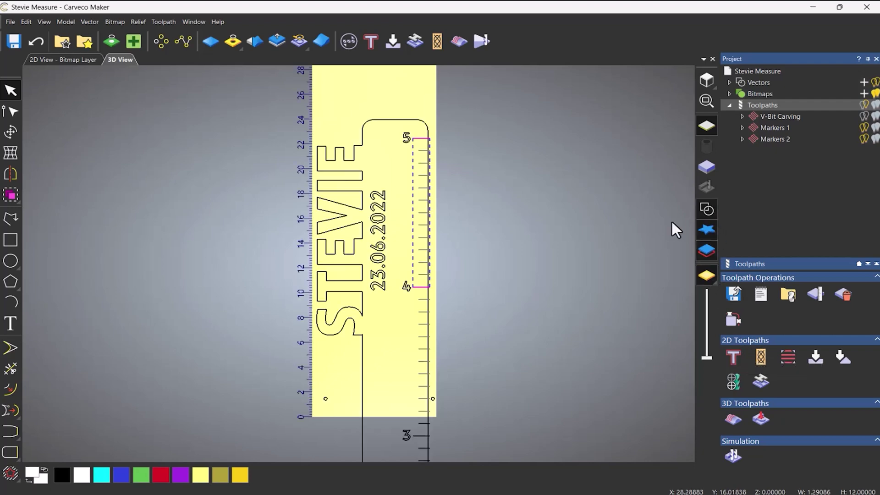
Step: Select the two small circles near the board's lower edge and start a profiling toolpath inside the selected vectors
left_click(593, 247)
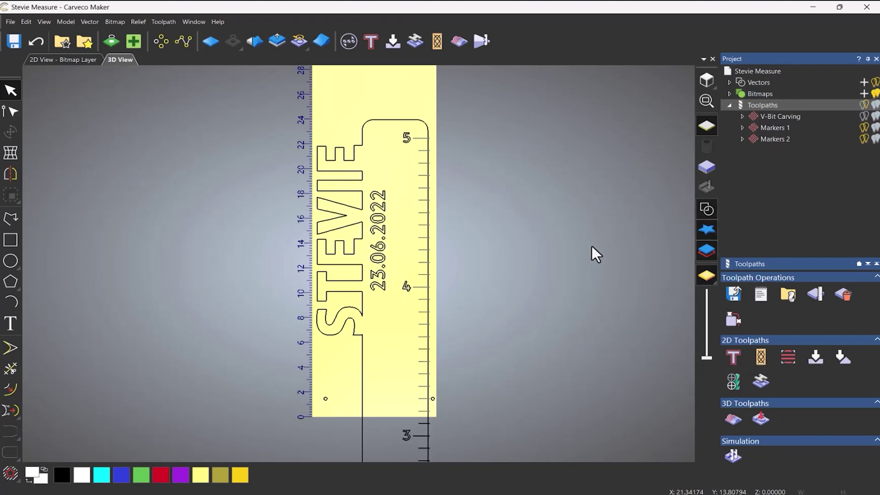
left_click_drag(318, 393, 331, 409)
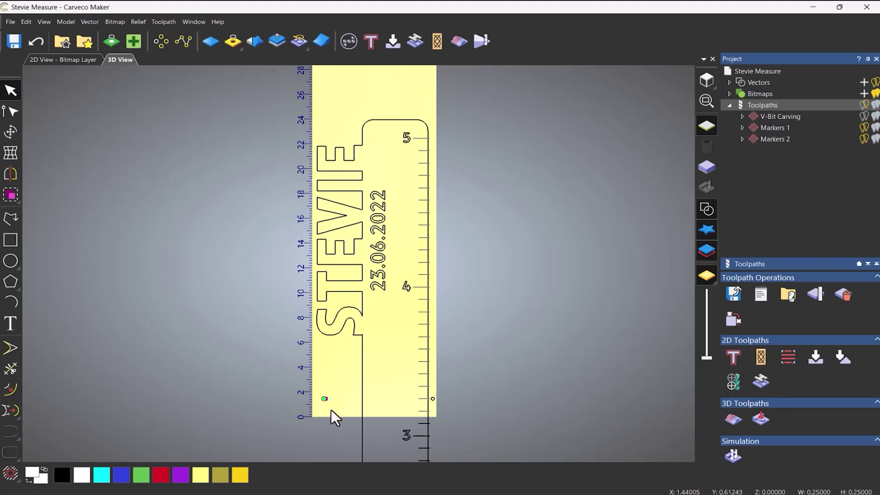
left_click(433, 398, "shift")
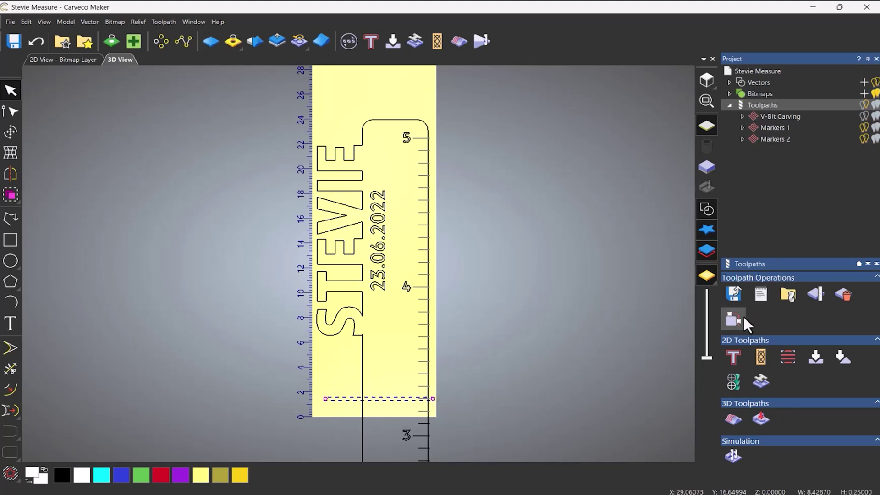
left_click(730, 356)
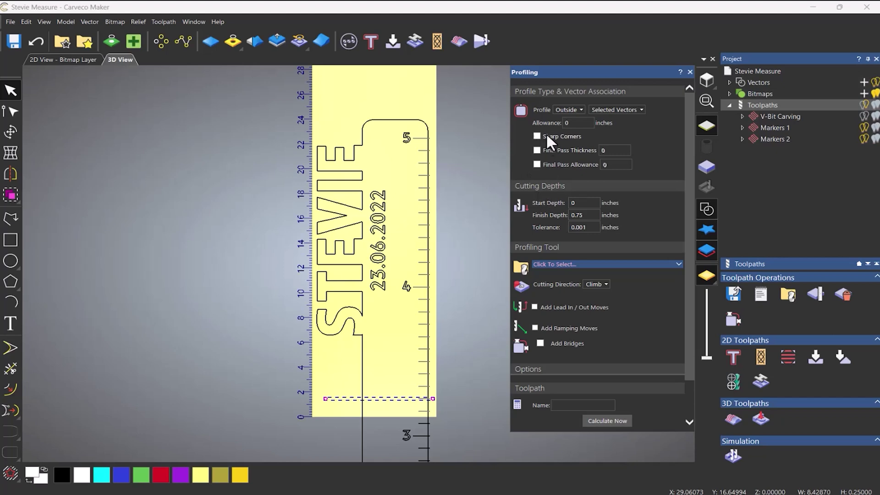
left_click(564, 109)
left_click(562, 127)
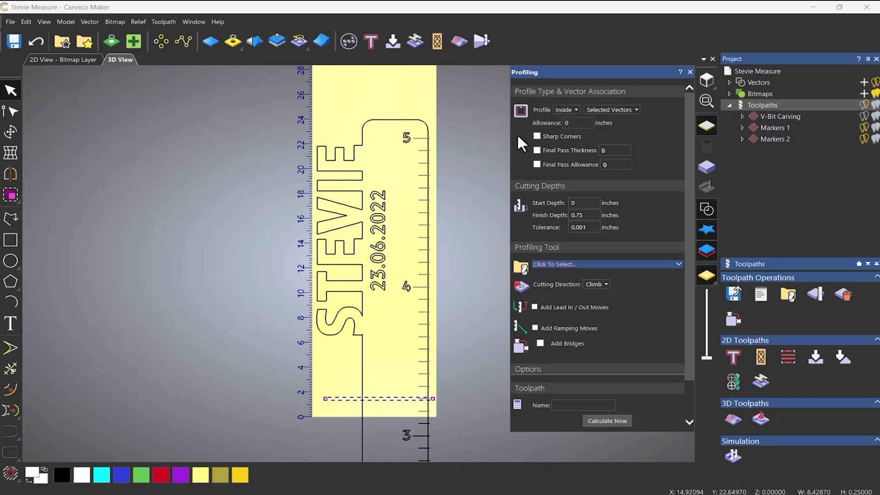
Step: Set the circles' finish depth to 1 inch and choose the 1/8" Mini Jenny Compression tool
double_click(587, 214)
type("1")
key("BackSpace")
key("BackSpace")
key("BackSpace")
type("1")
left_click(588, 265)
scroll(392, 282, "down", 6)
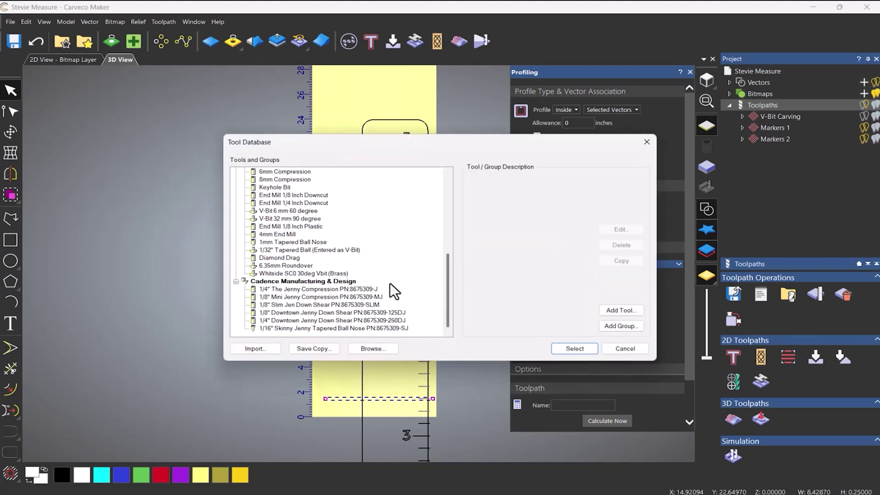
left_click(299, 296)
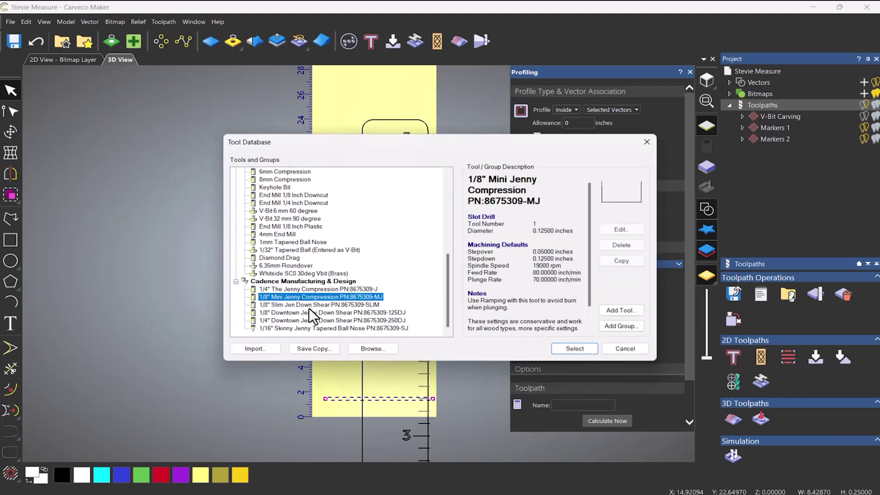
left_click(572, 350)
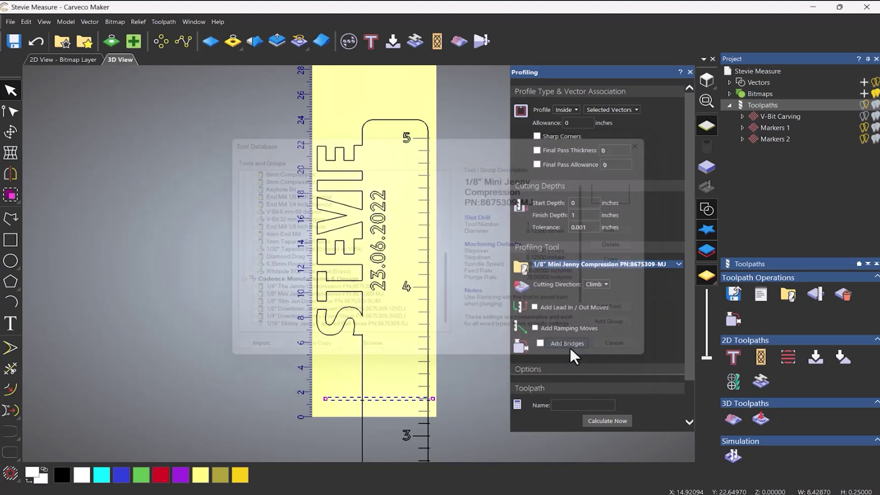
Step: Add spiral ramping moves and calculate the profile toolpath for the two circles
left_click(535, 328)
scroll(613, 311, "down", 3)
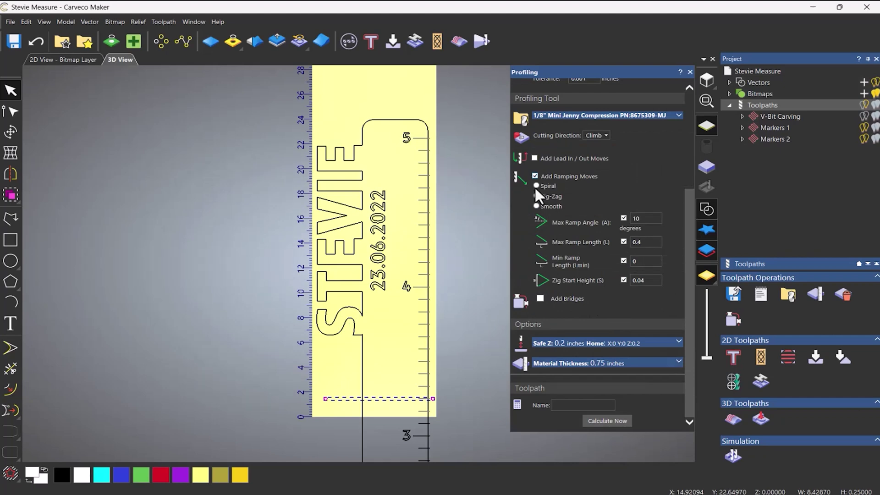
left_click(535, 185)
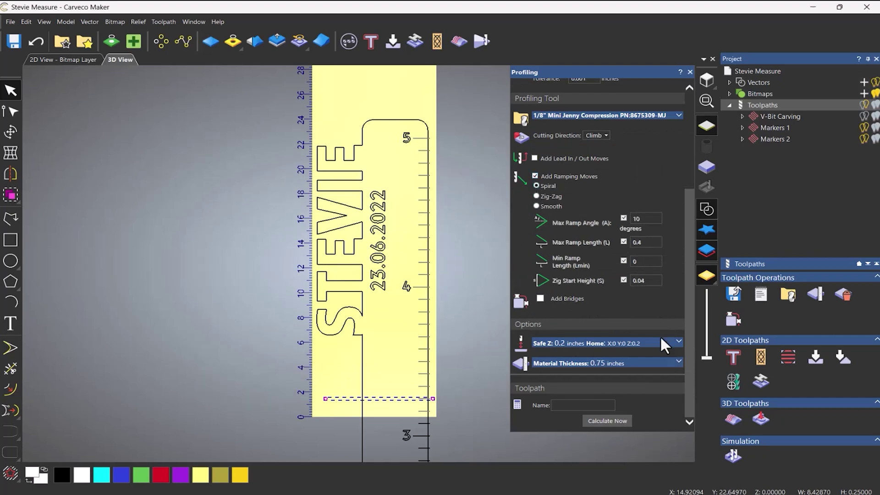
left_click(614, 418)
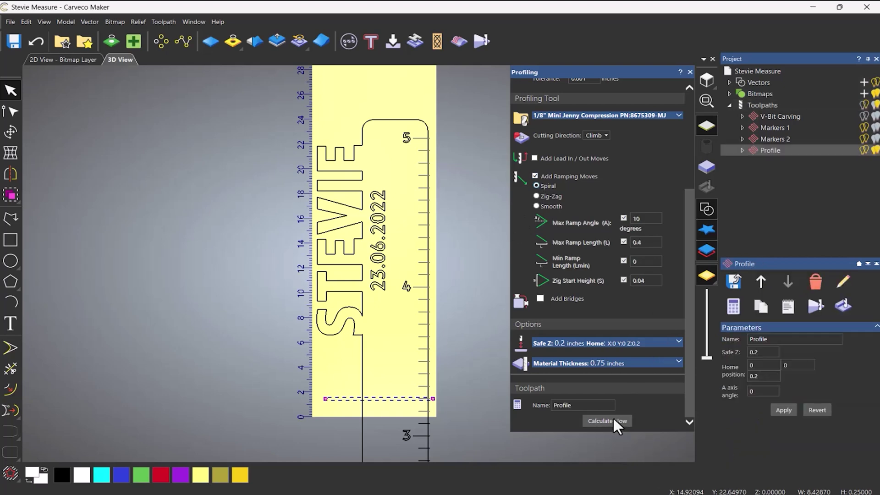
left_click(690, 72)
Step: Play the simulation of the circles' Profile toolpath in an angled view of the board's lower end
right_click(757, 147)
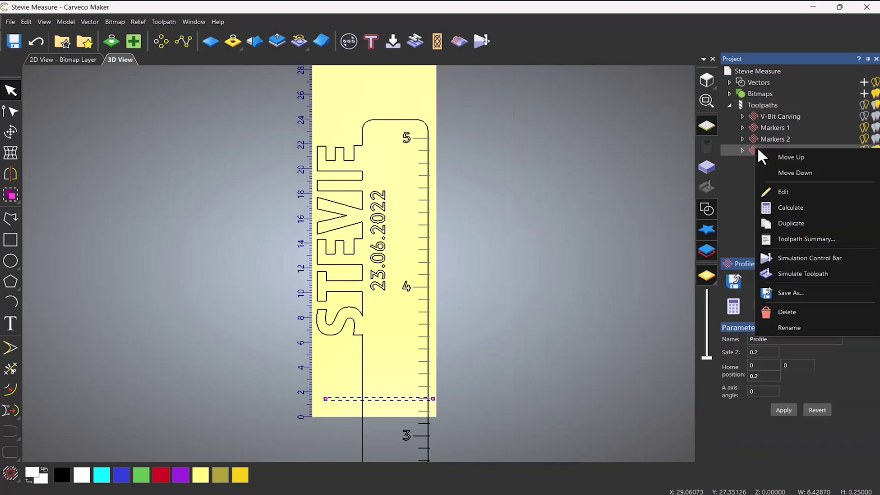
left_click(806, 259)
left_click_drag(384, 382, 227, 276)
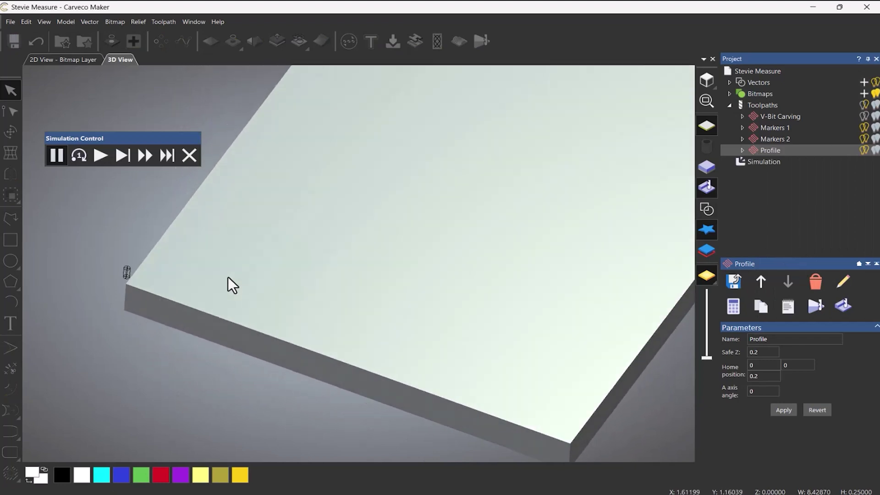
left_click(100, 157)
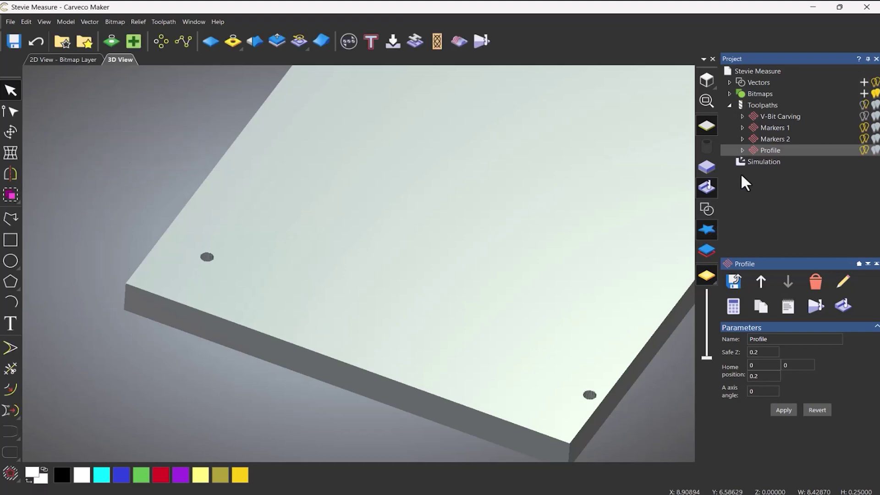
Step: Delete the hole simulation and restore the top-down view with the vectors displayed
left_click(750, 161)
right_click(751, 161)
left_click(779, 205)
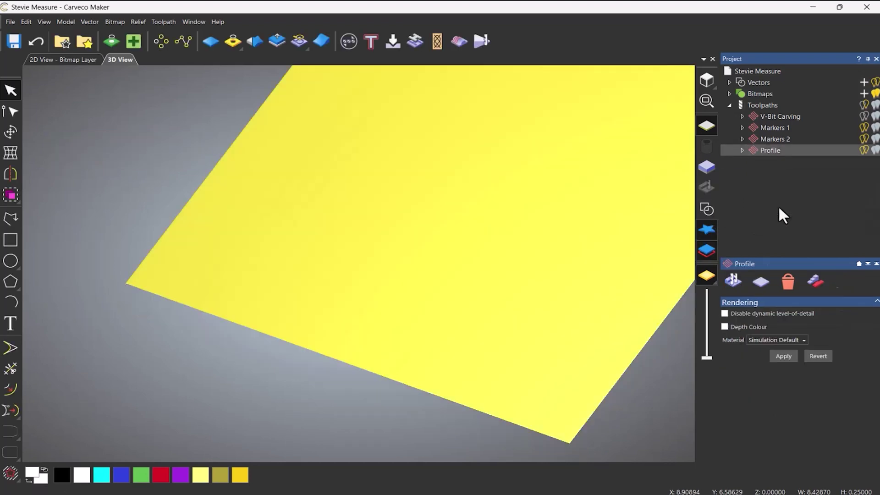
left_click(707, 79)
left_click(707, 209)
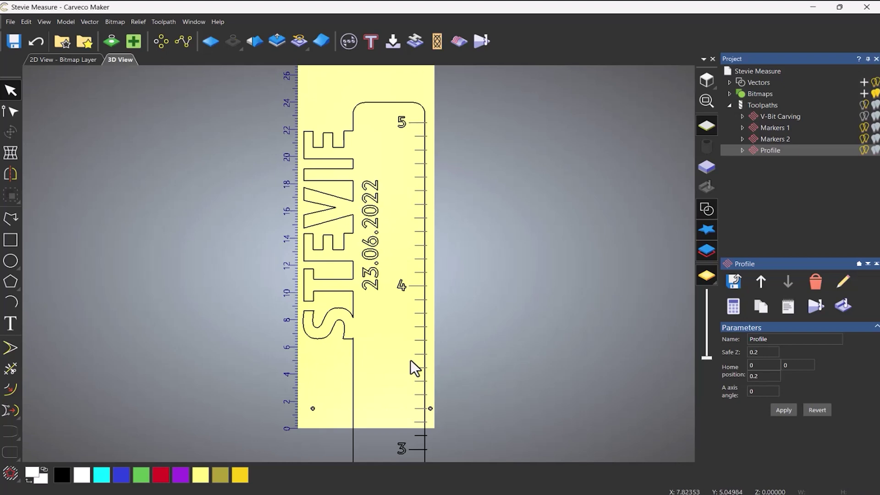
Step: Select the outline of the upper ruler section with the name and start an outside profiling toolpath for it
left_click(353, 348)
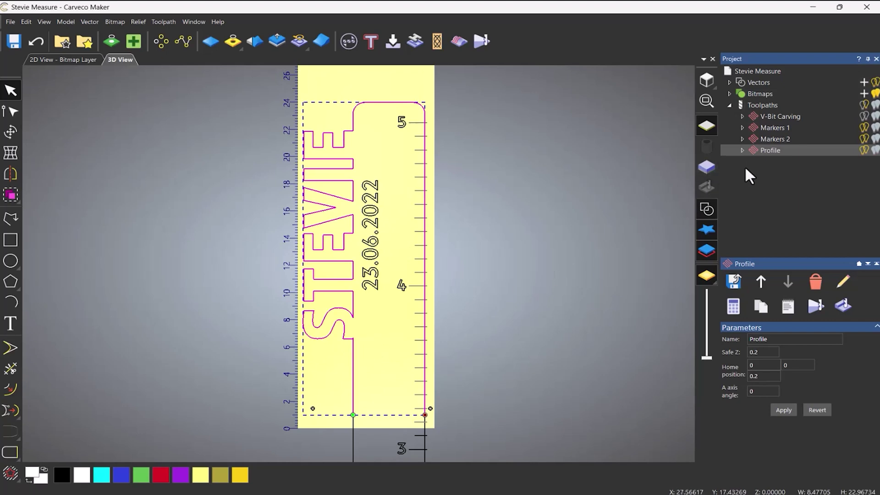
left_click(760, 106)
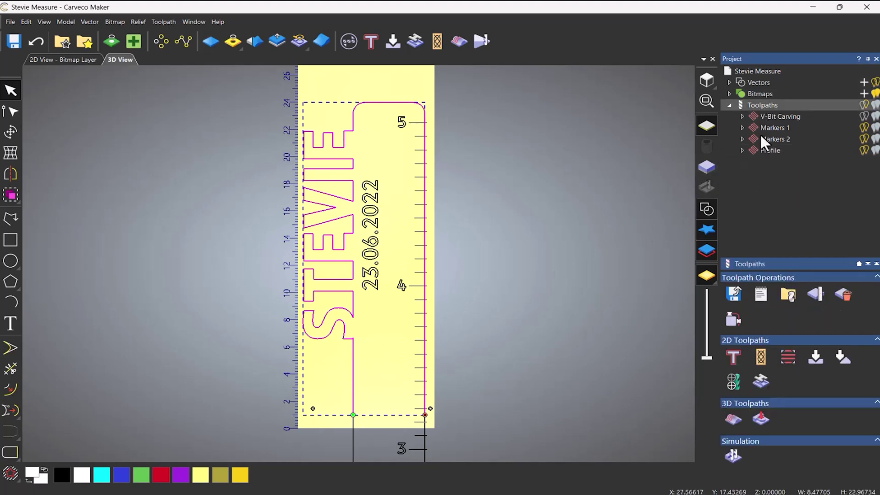
left_click(734, 357)
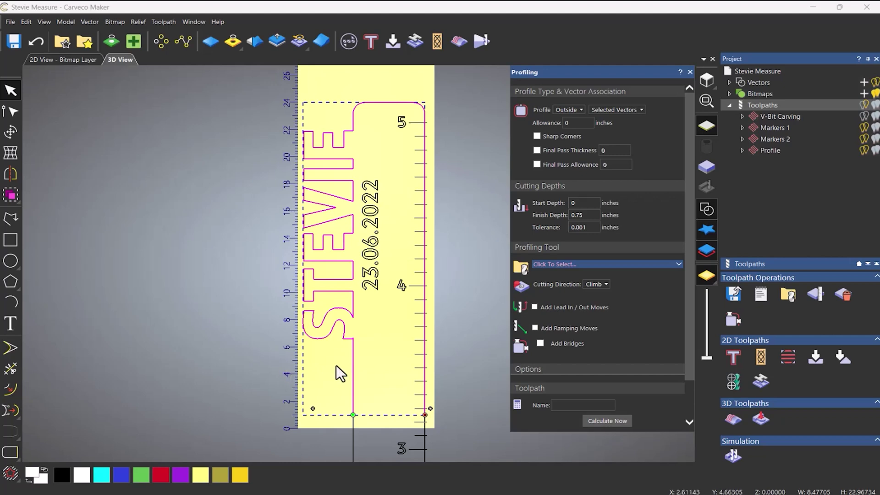
right_click(352, 354)
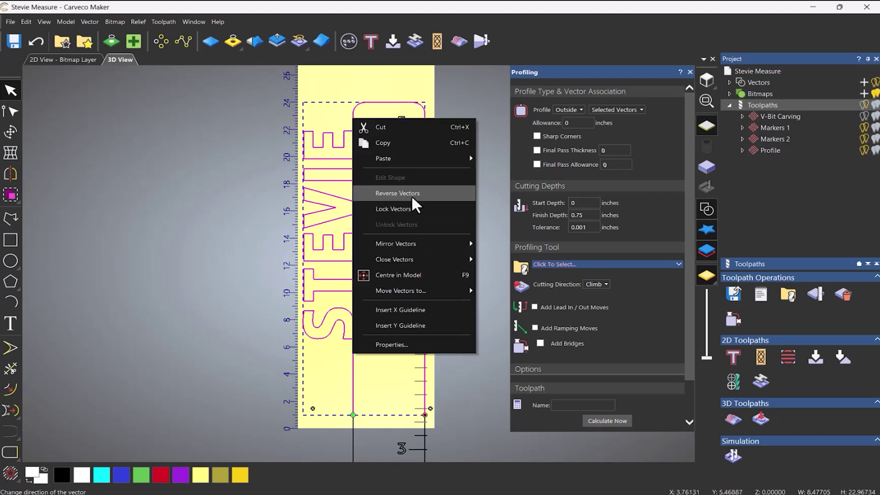
left_click(594, 68)
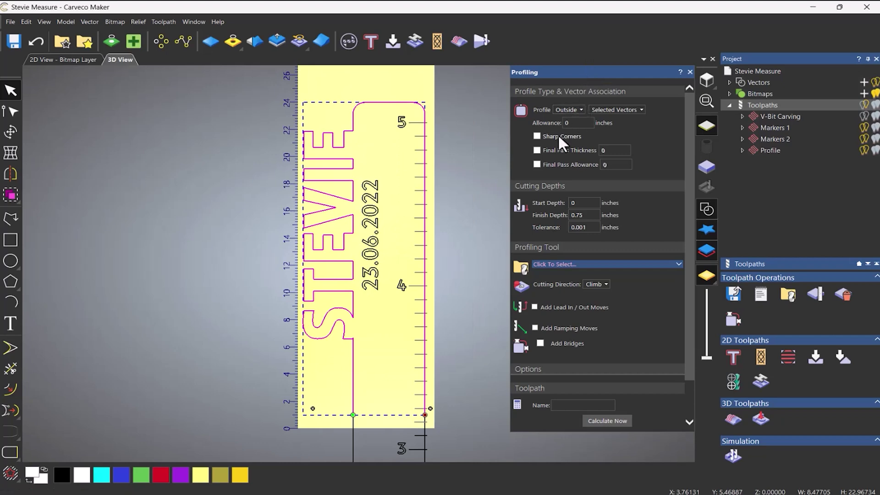
Step: Set the outline's finish depth to 0.76 inches and choose the 1/4" The Jenny Compression tool
left_click(580, 215)
key("BackSpace")
type("5")
key("BackSpace")
type("6")
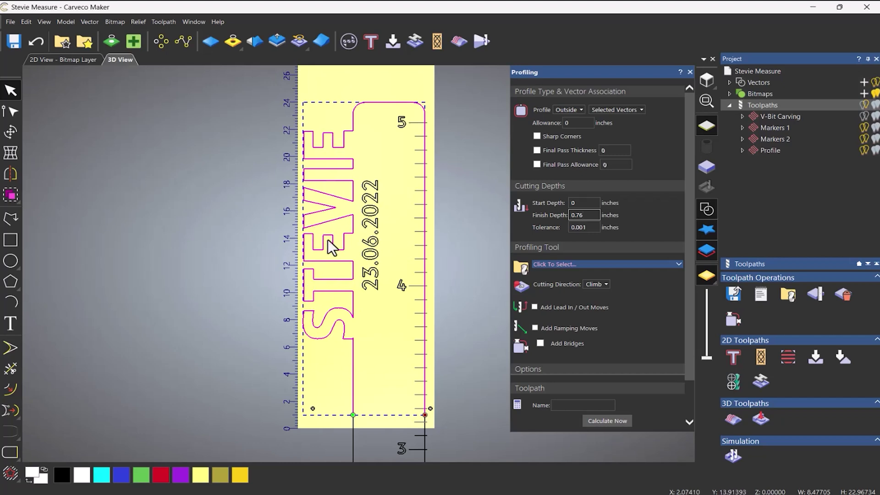
left_click(595, 264)
scroll(356, 273, "down", 5)
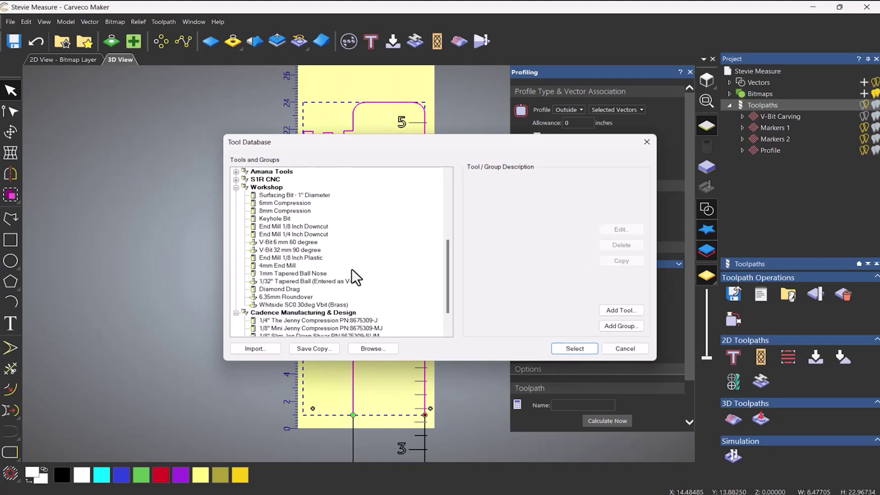
scroll(357, 273, "down", 1)
double_click(326, 290)
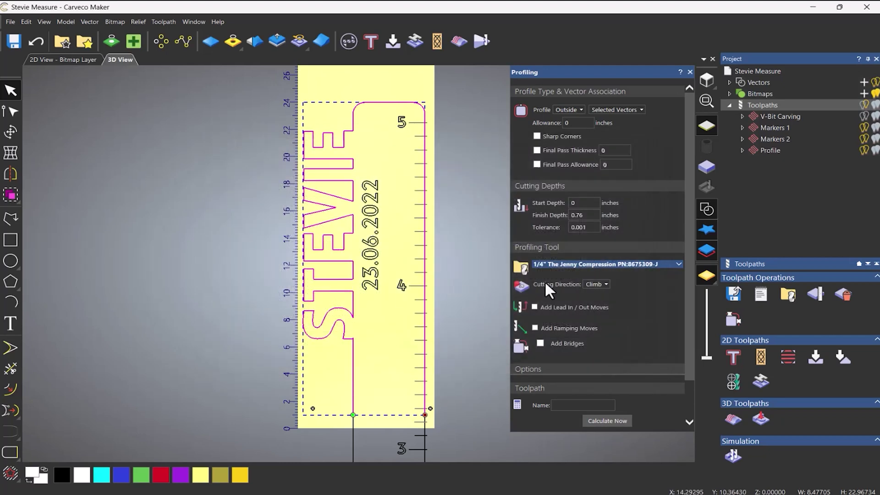
Step: Add zig-zag ramping moves to the outline's profiling toolpath
scroll(565, 289, "down", 1)
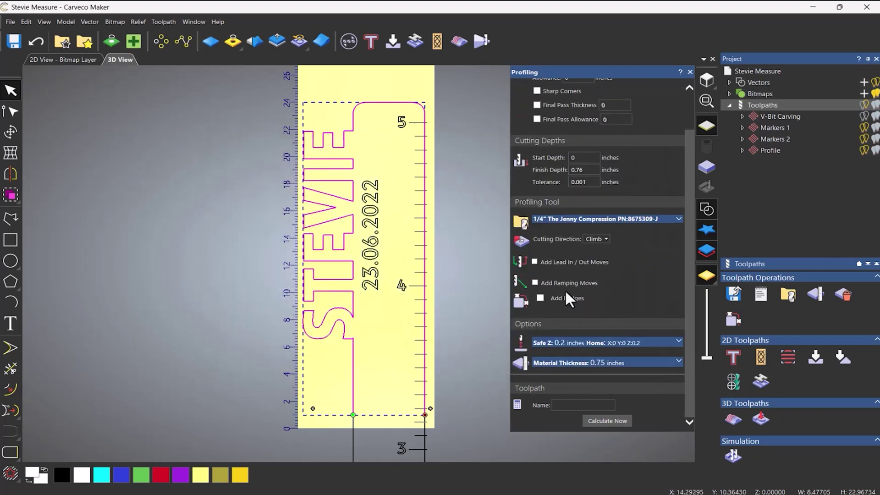
left_click(534, 283)
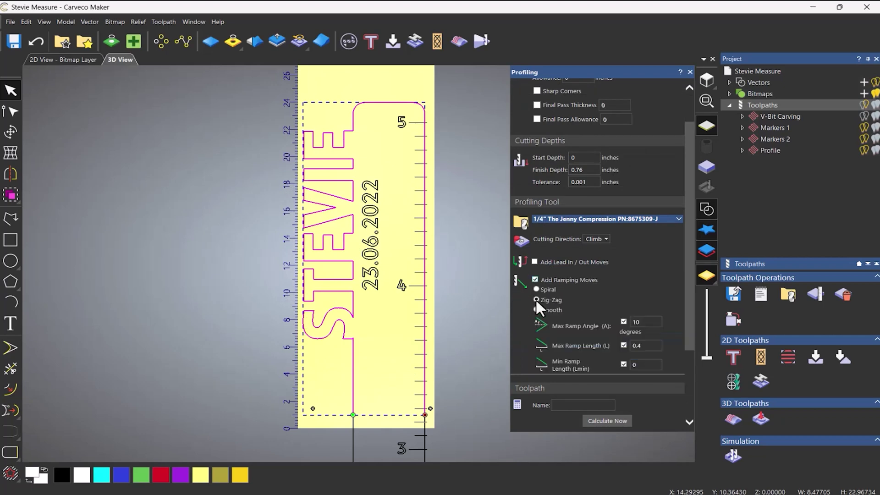
scroll(595, 290, "down", 2)
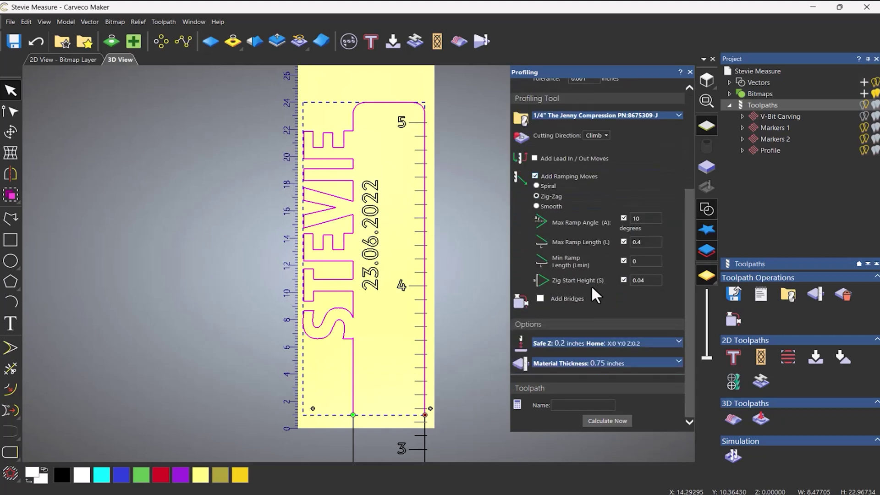
Step: Add four 2D bridges, 0.1 inches long and 0.1 inches thick, to the outline's profiling toolpath
left_click(541, 298)
scroll(555, 294, "down", 4)
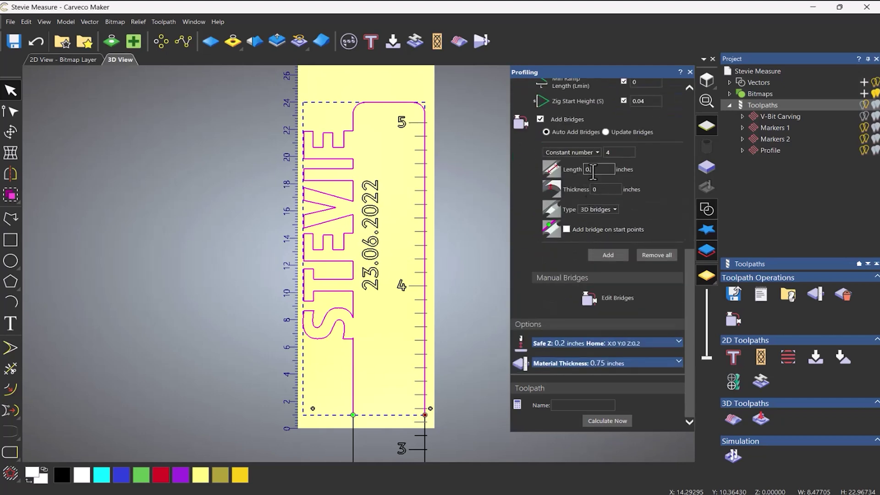
type("1")
left_click(602, 190)
type(".1")
left_click(596, 210)
left_click(593, 219)
left_click(600, 256)
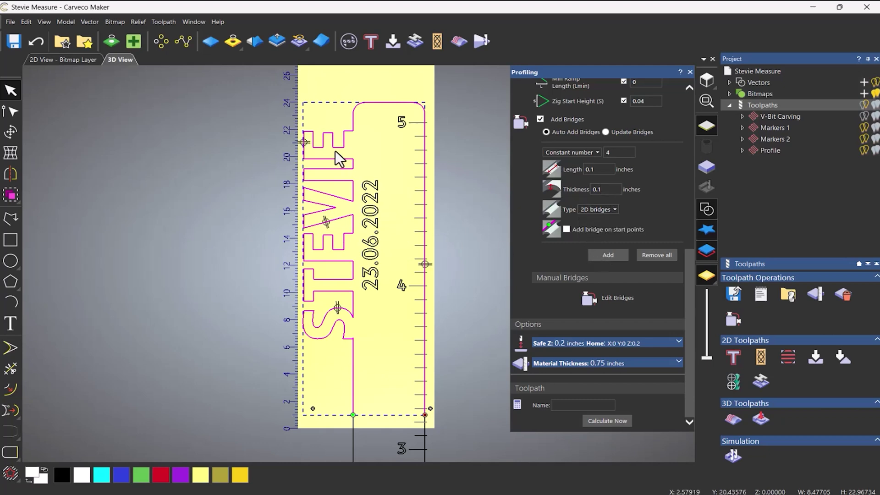
Step: Move the two bridges off the name's lettering, one to the straight edge below the name and the other to the ruler's top edge
left_click(623, 303)
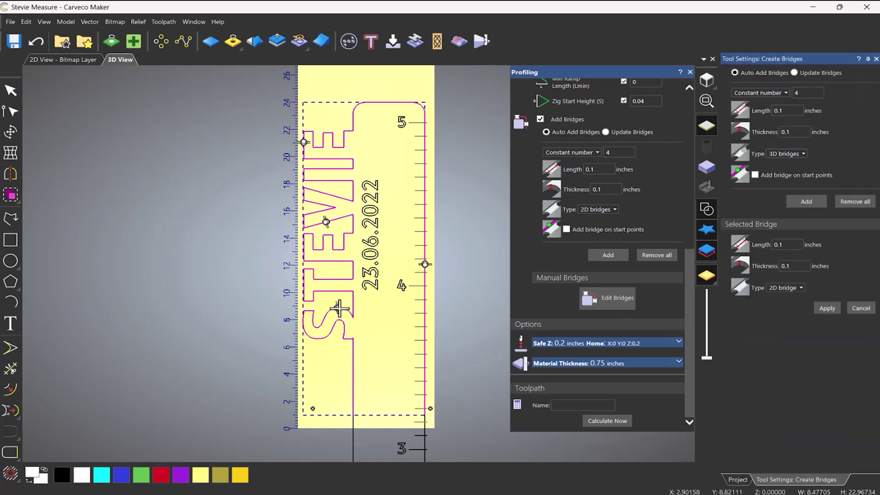
mouse_move(339, 309)
left_mouse_down()
mouse_move(312, 322)
mouse_move(321, 360)
mouse_move(356, 380)
left_mouse_up()
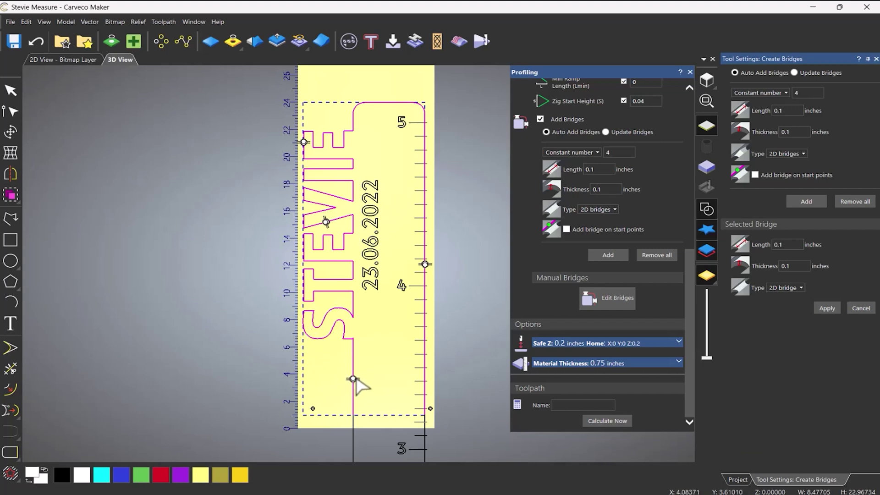
mouse_move(326, 223)
left_mouse_down()
mouse_move(292, 224)
mouse_move(388, 102)
left_mouse_up()
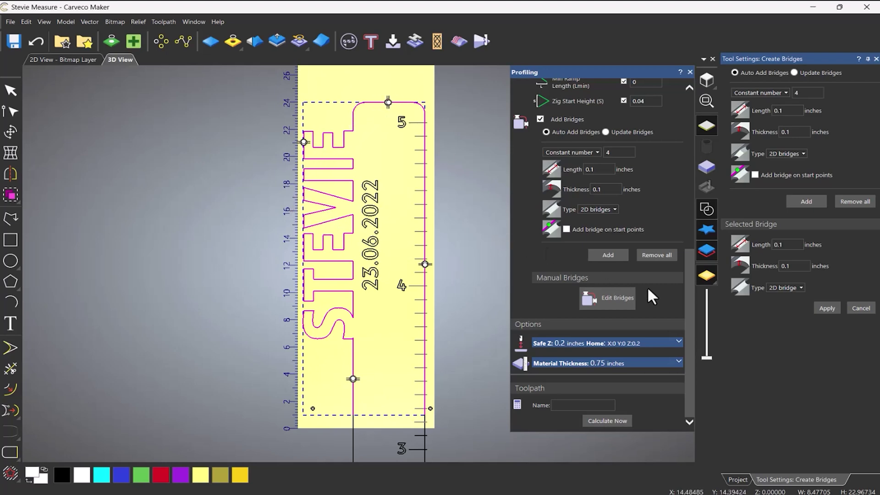
Step: Calculate the outline's profiling toolpath and close the bridge and profiling settings
left_click(614, 421)
left_click(876, 59)
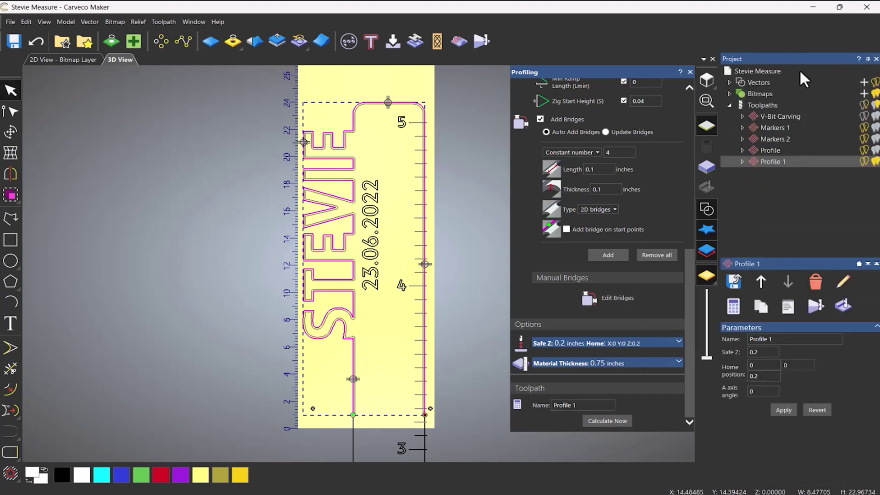
left_click(690, 72)
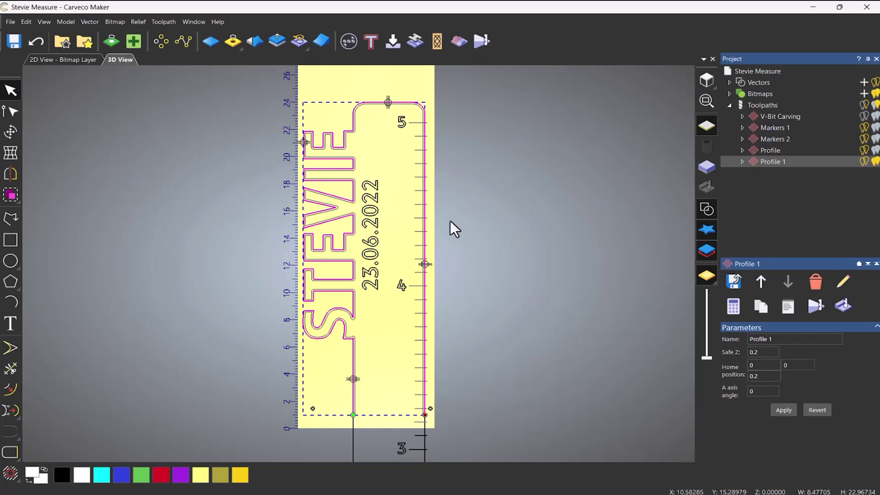
Step: Reverse the direction of the ruler outline vector and recalculate the Profile 1 toolpath
scroll(367, 415, "up", 5)
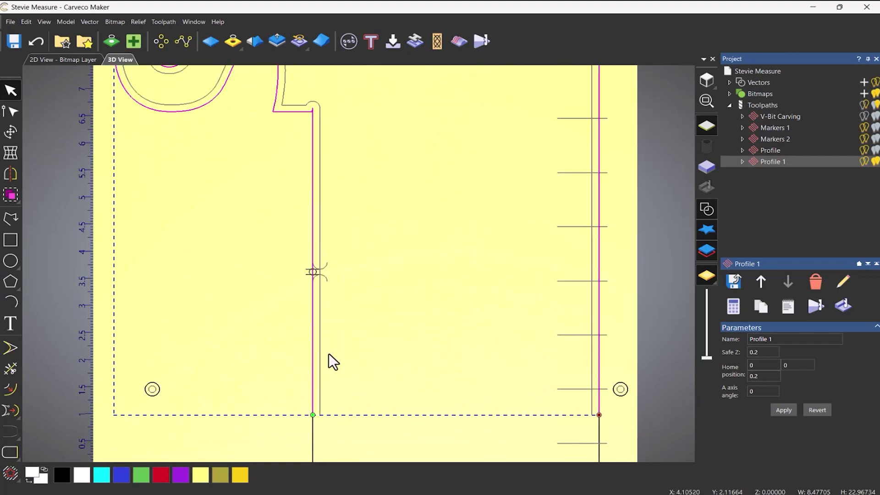
right_click(311, 238)
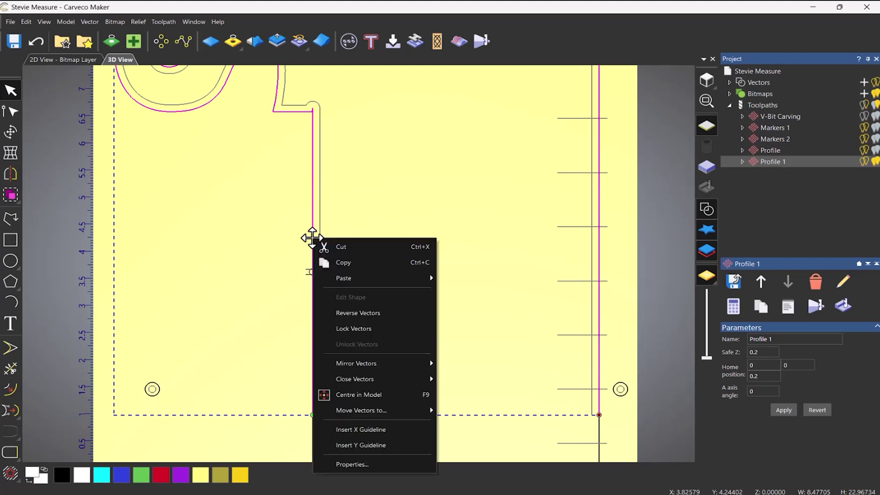
left_click(345, 312)
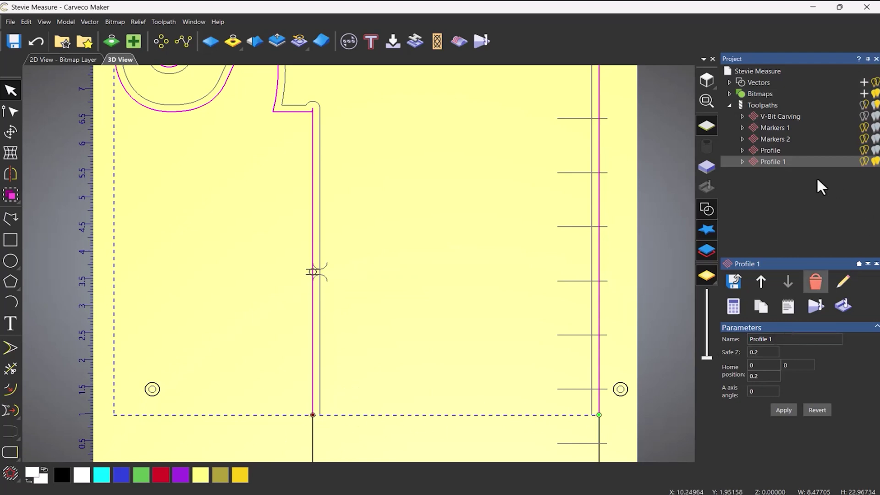
right_click(770, 161)
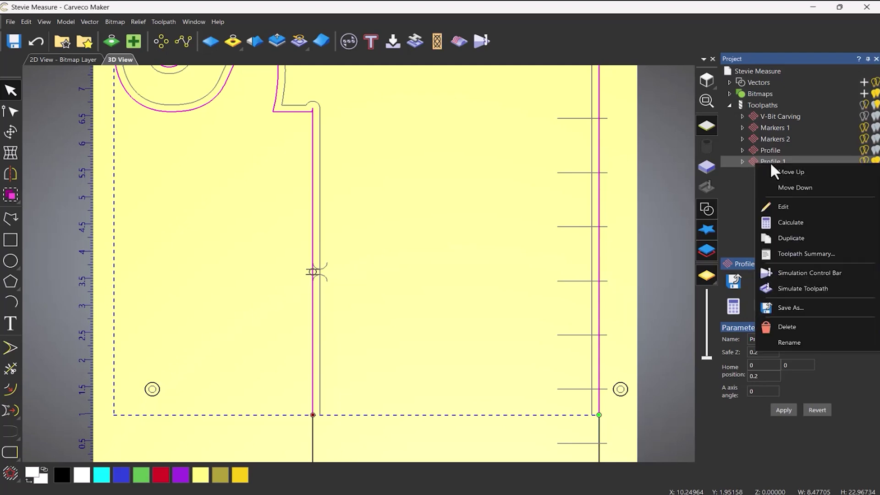
left_click(788, 221)
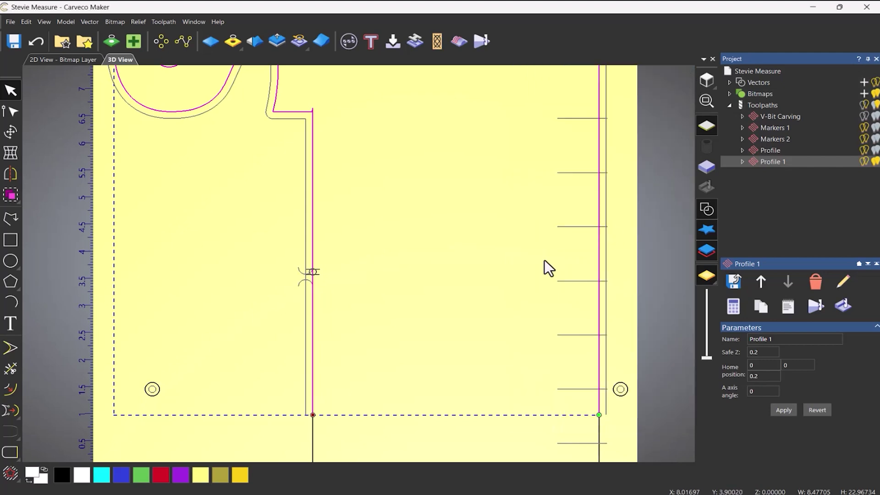
Step: Simulate all of the upper section's toolpaths together
scroll(516, 263, "down", 4)
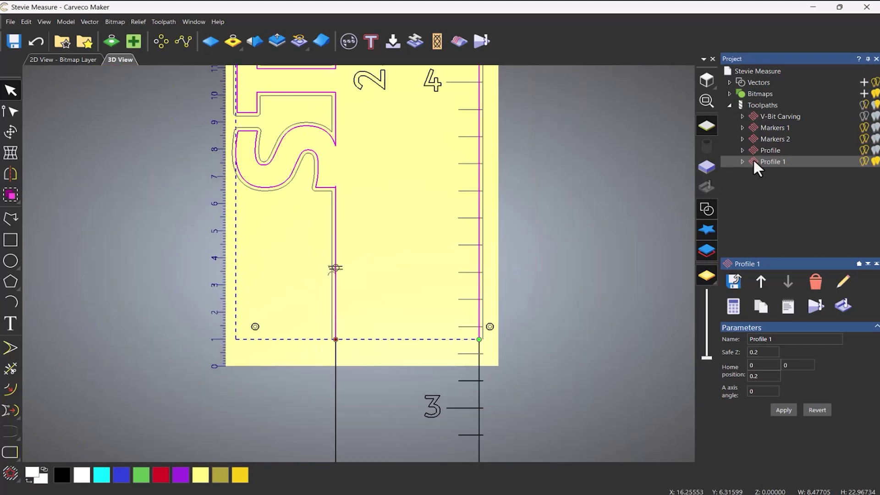
right_click(757, 104)
left_click(796, 202)
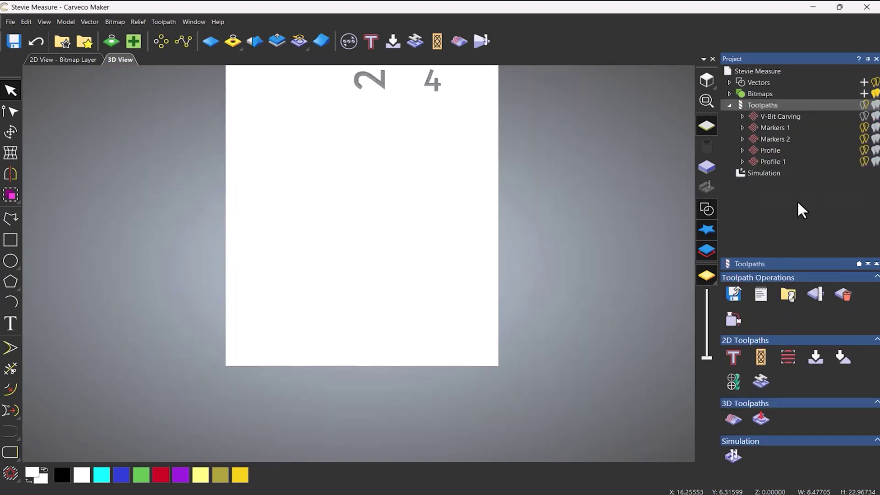
Step: Examine the simulated cut around the lower edge, markers, alignment holes, bridges and name lettering
scroll(402, 215, "down", 3)
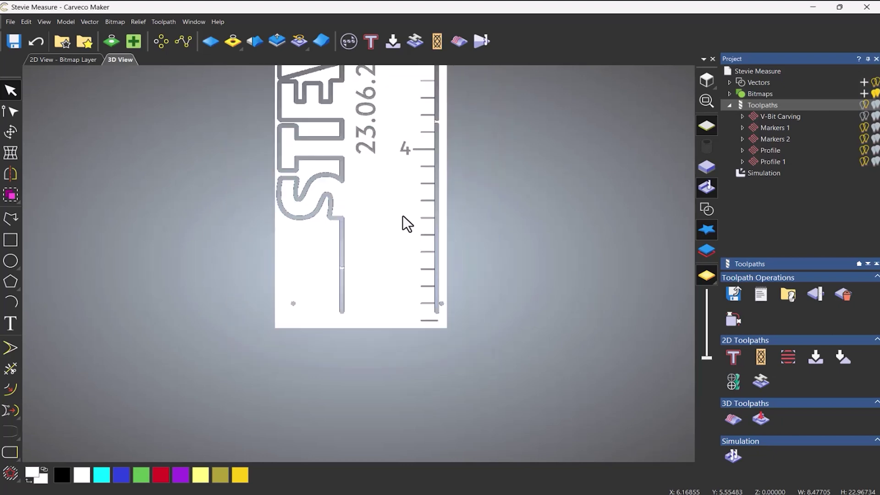
scroll(428, 409, "up", 5)
left_click_drag(424, 406, 267, 319)
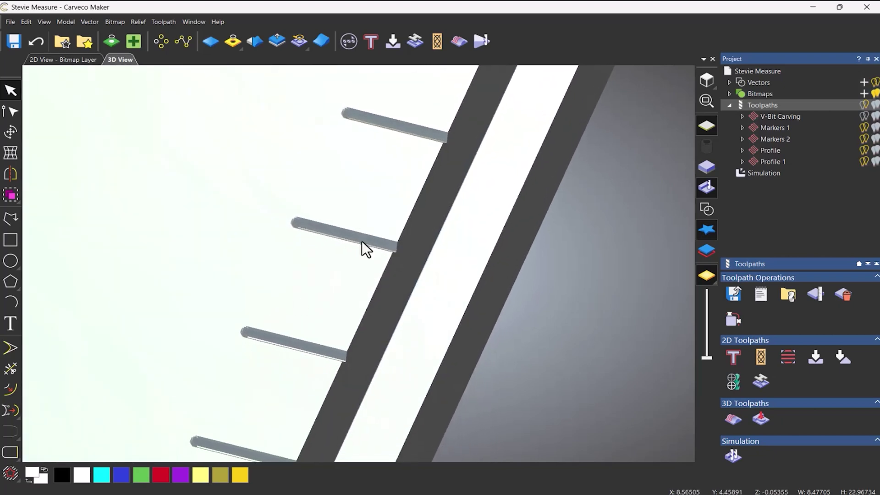
scroll(390, 252, "down", 3)
left_click_drag(318, 283, 221, 332)
scroll(259, 309, "down", 3)
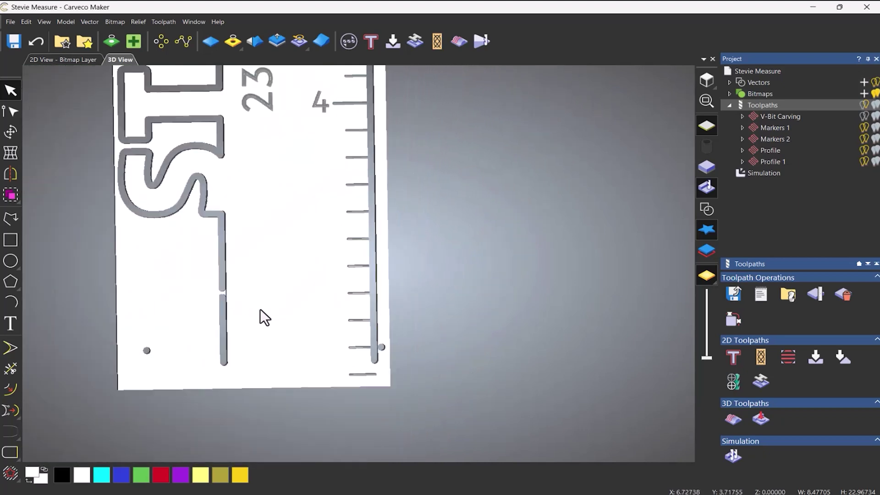
scroll(345, 330, "up", 2)
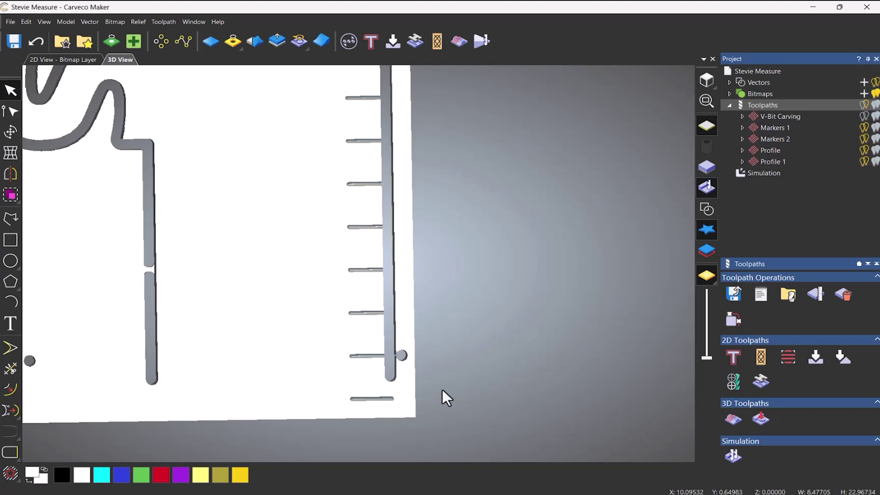
scroll(422, 363, "down", 3)
middle_click_drag(416, 255, 493, 377)
middle_click_drag(481, 279, 493, 371)
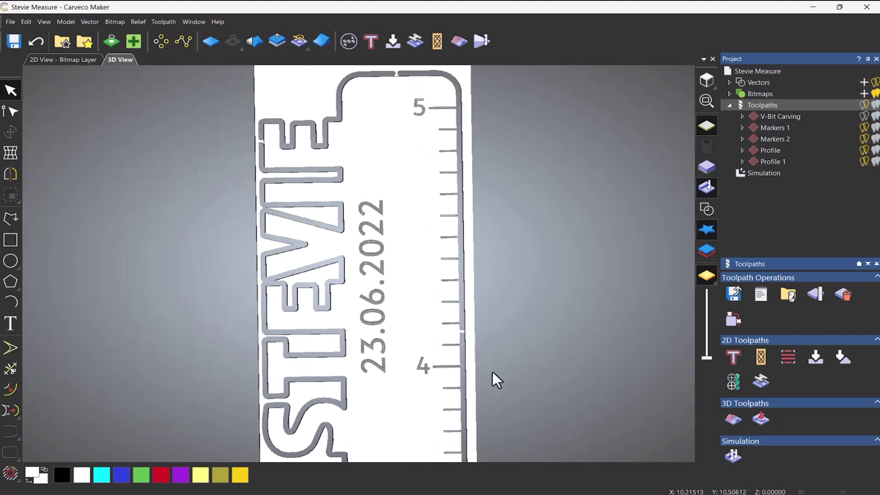
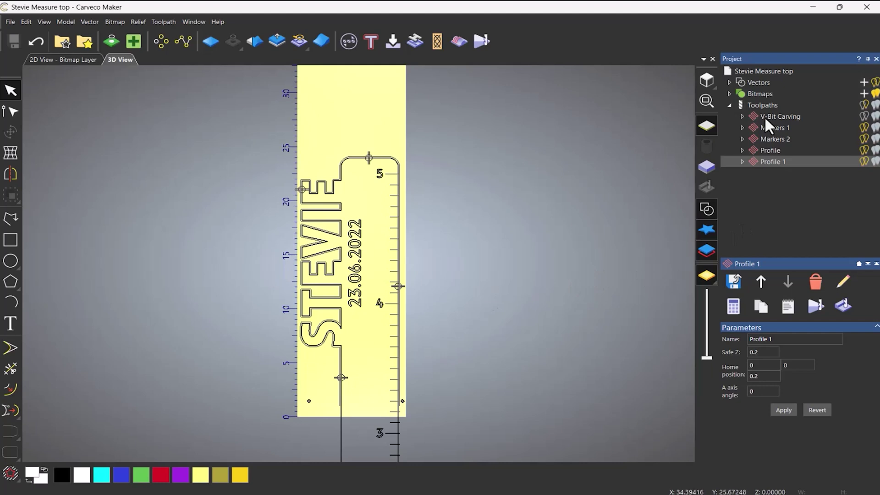
Step: Rename the engraving and marker toolpaths as V-Bit Carving TOP, Markers 1 TOP and Markers 2 TOP
left_click(789, 296)
type("TOP")
key("Return")
left_click(784, 127)
type("TOP")
key("Return")
left_click(785, 138)
left_click(793, 139)
type("TOP")
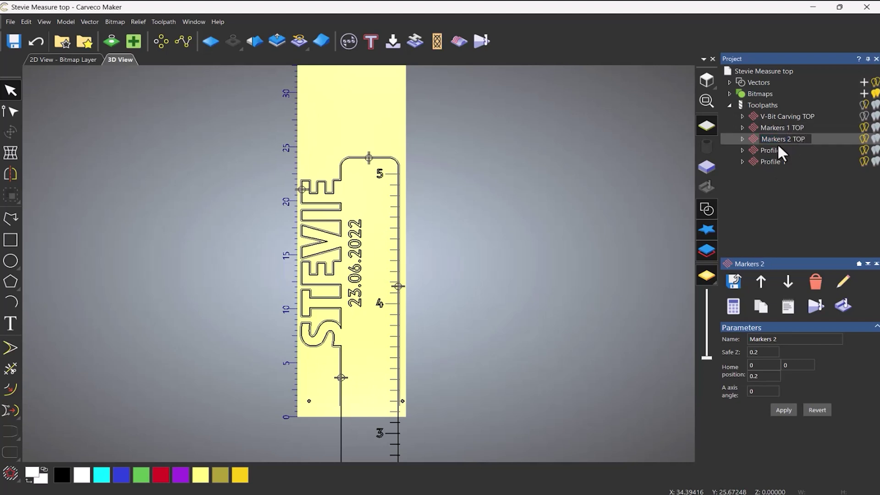
key("Return")
Step: Rename the two profile toolpaths as Profile TOP and Profile 1 TOP
left_click(773, 152)
left_click(773, 151)
type("TOP")
key("Return")
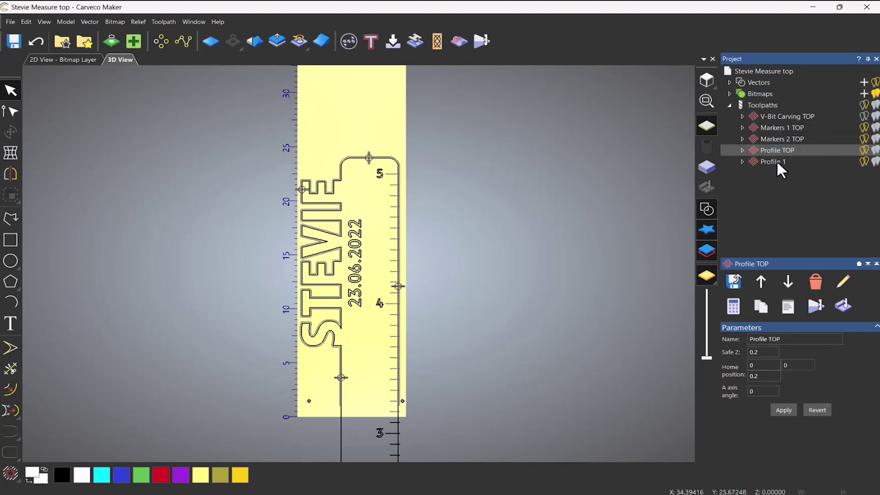
left_click(775, 161)
left_click(774, 161)
type("TOP")
key("Return")
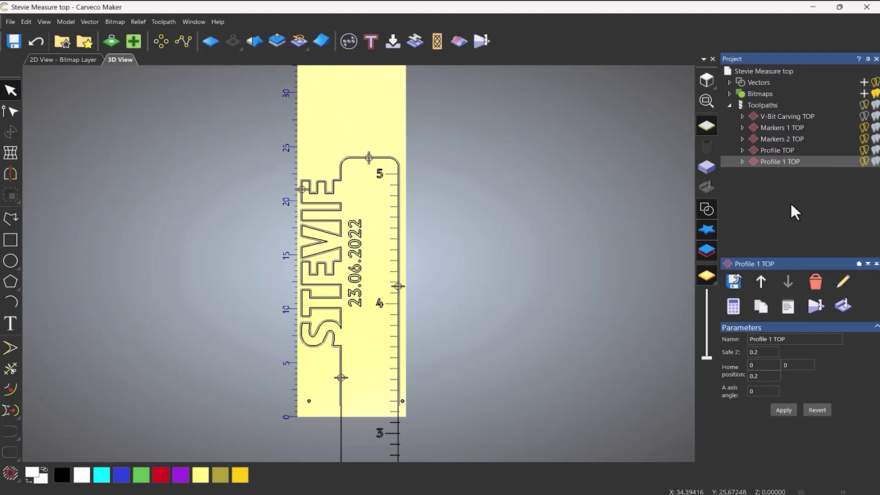
Step: Hide all toolpaths and place a copy of all the ruler vectors beside the material
left_click(864, 104)
left_click(866, 105)
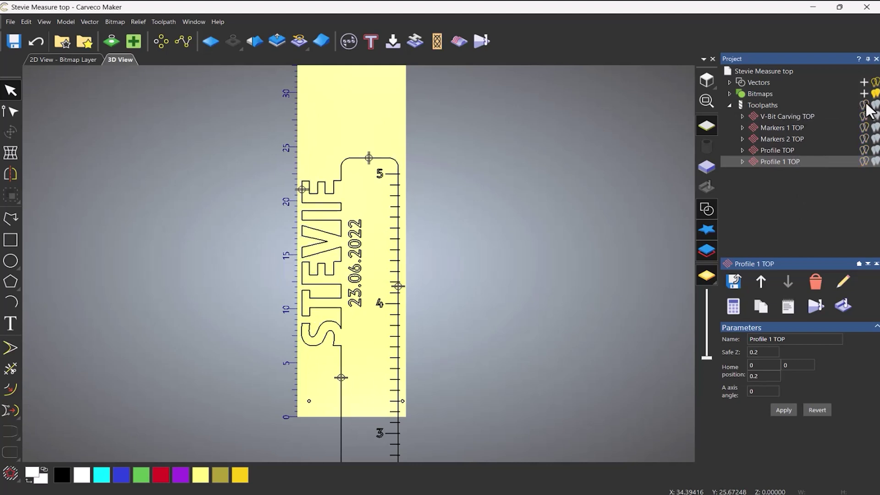
scroll(458, 274, "down", 3)
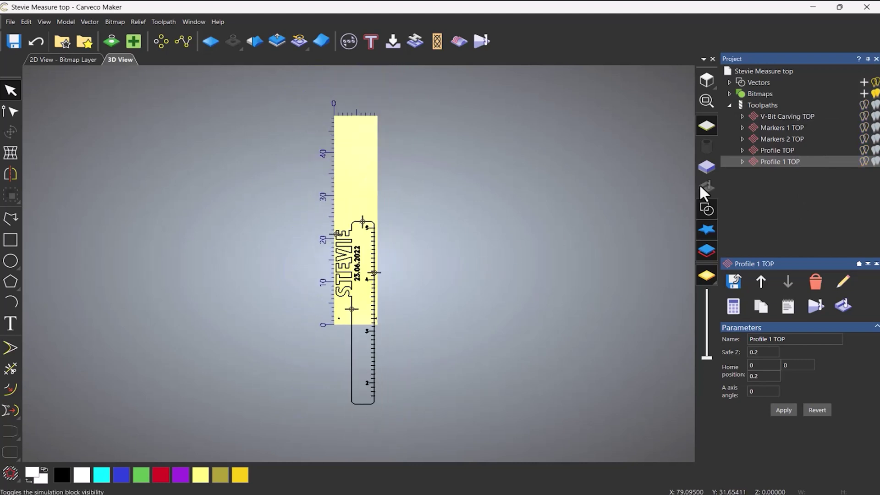
left_click_drag(315, 261, 438, 441)
scroll(375, 333, "up", 3)
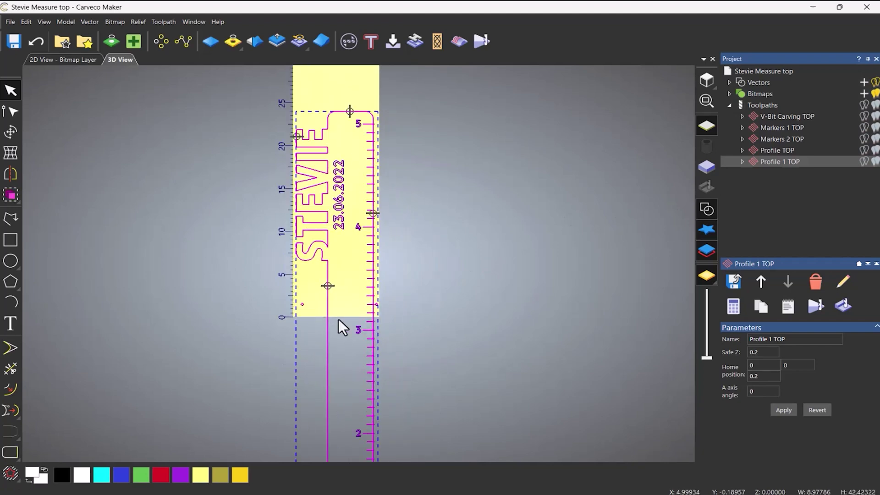
left_click_drag(328, 318, 534, 244)
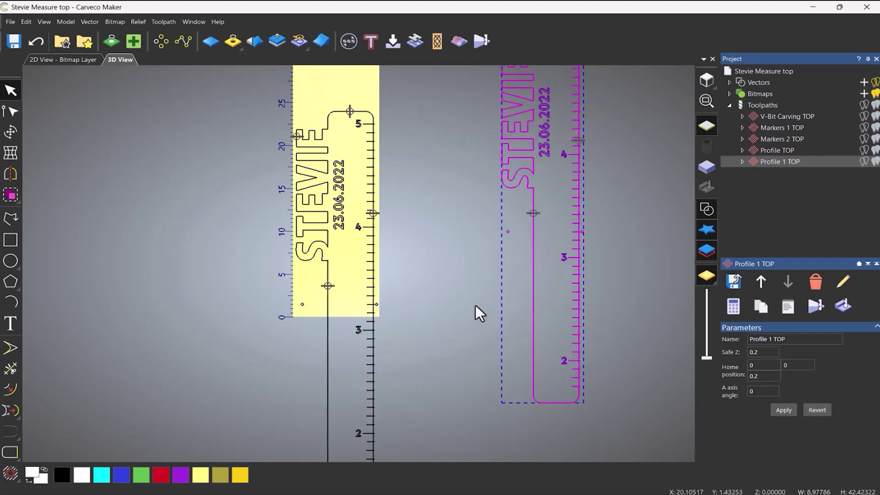
Step: Rotate the copied ruler vectors by 180 degrees
scroll(475, 305, "down", 3)
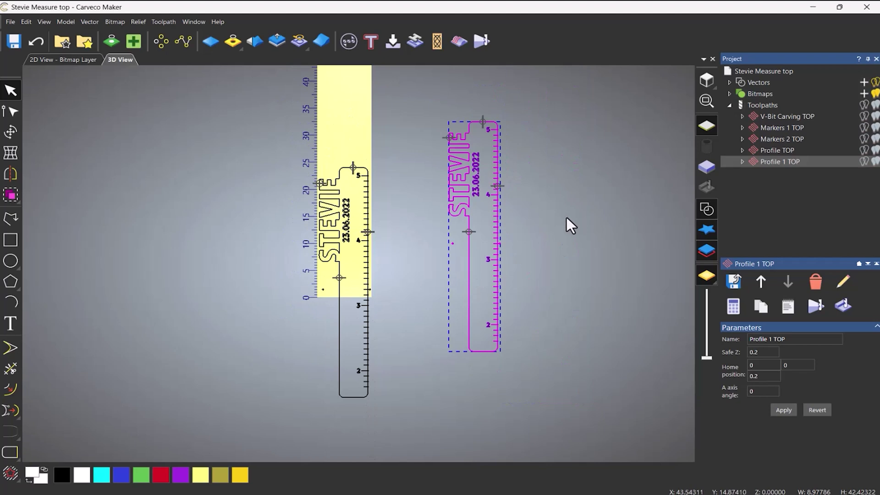
left_click(10, 132)
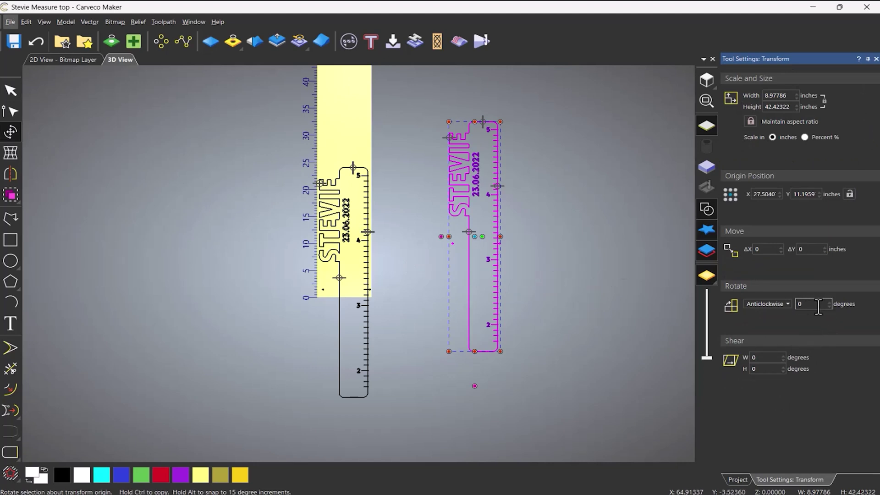
left_click_drag(575, 298, 406, 198)
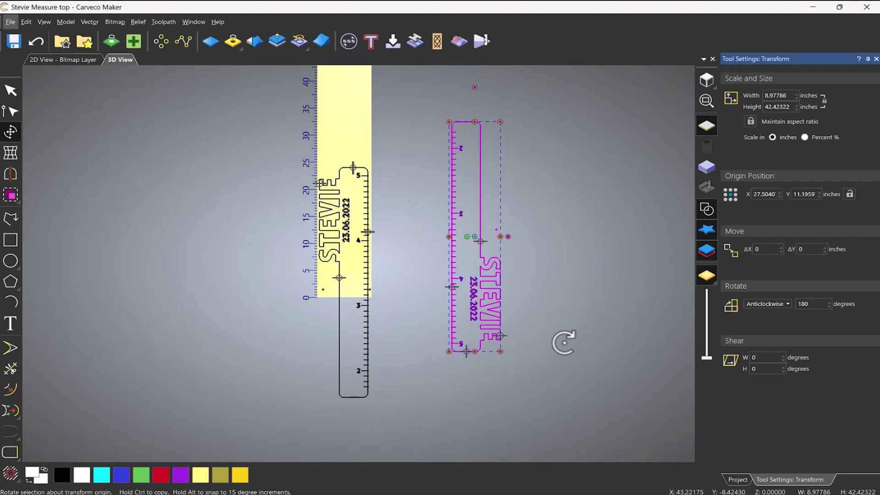
left_click(563, 342)
Step: Delete the original ruler vectors on the material, keeping only the two alignment holes
left_click_drag(293, 168, 403, 431)
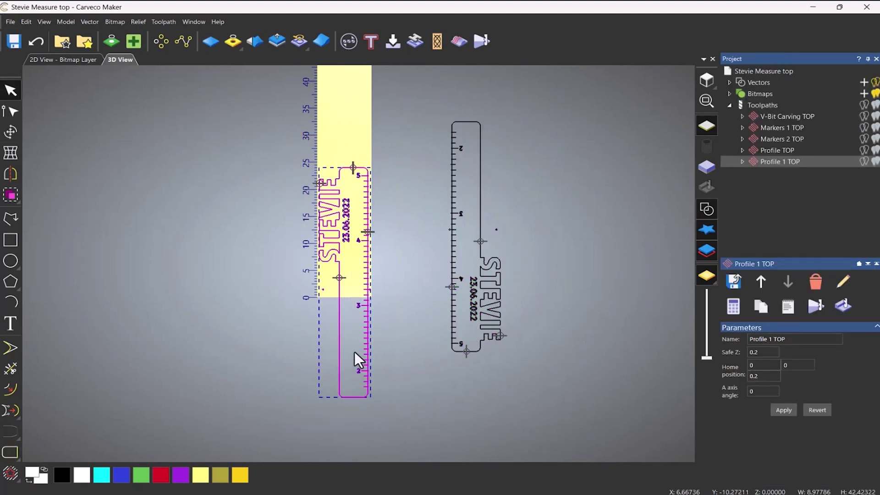
scroll(340, 298, "up", 5)
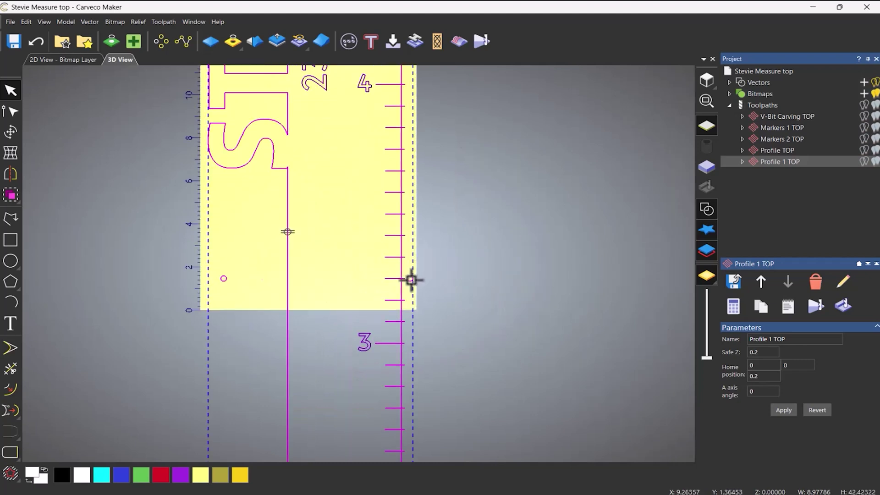
scroll(273, 321, "up", 1)
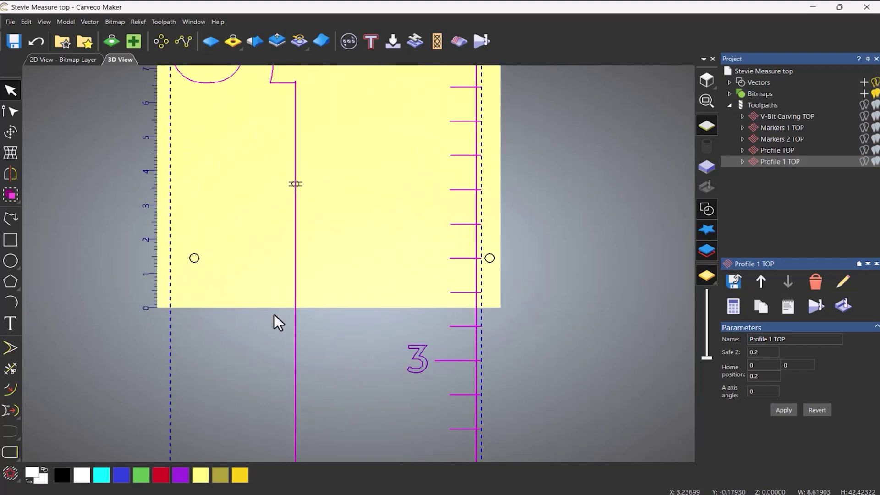
scroll(274, 314, "down", 5)
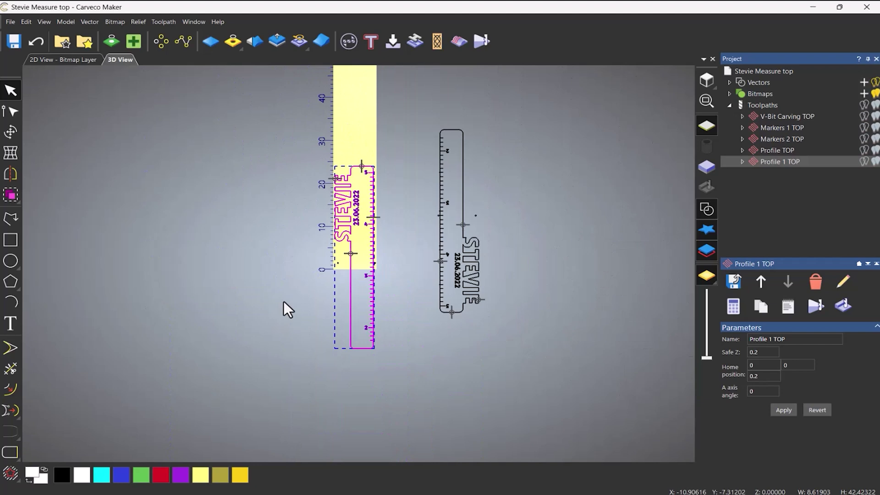
key("Delete")
Step: Move the rotated ruler vectors onto the material, aligning their left alignment hole centre with the left hole on the material
left_click_drag(413, 106, 560, 399)
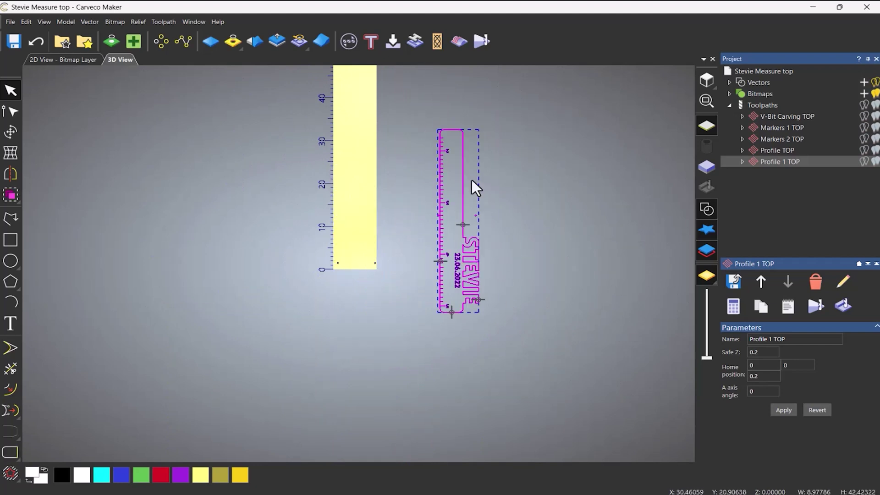
scroll(444, 223, "up", 5)
scroll(418, 219, "up", 5)
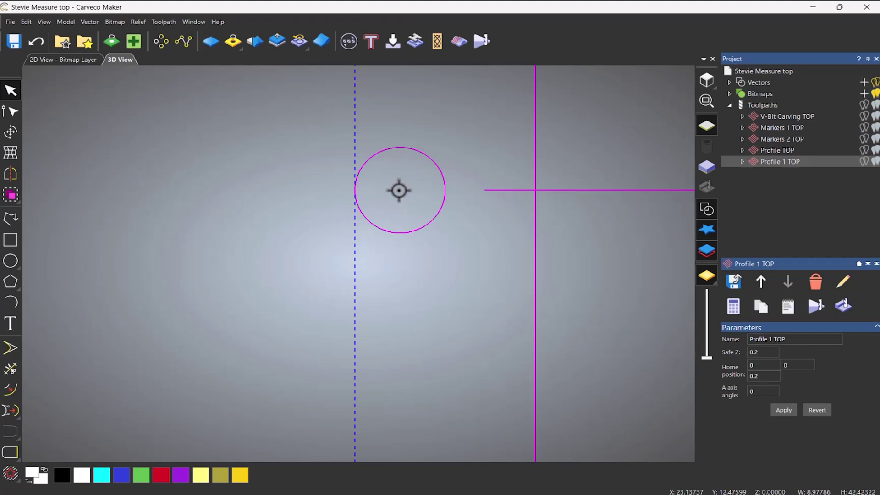
left_click_drag(399, 190, 273, 269)
scroll(319, 261, "down", 4)
scroll(330, 251, "down", 5)
scroll(138, 366, "up", 8)
scroll(230, 324, "up", 5)
scroll(342, 327, "down", 6)
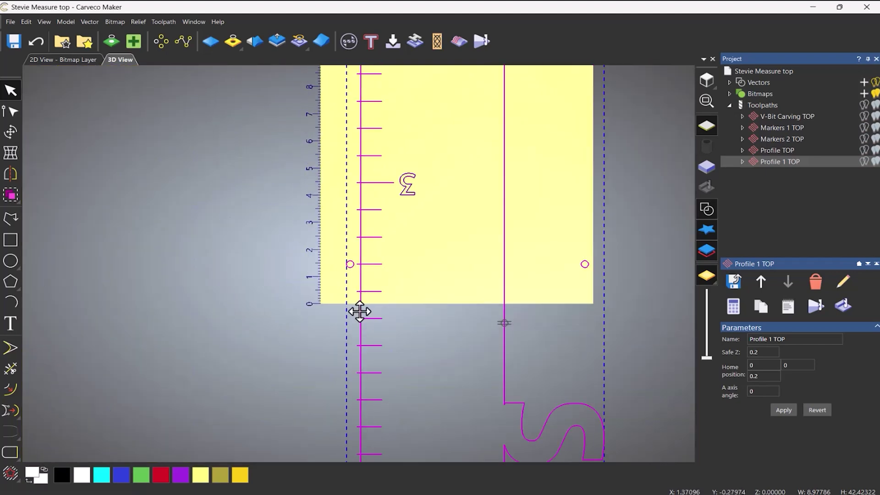
scroll(359, 311, "down", 4)
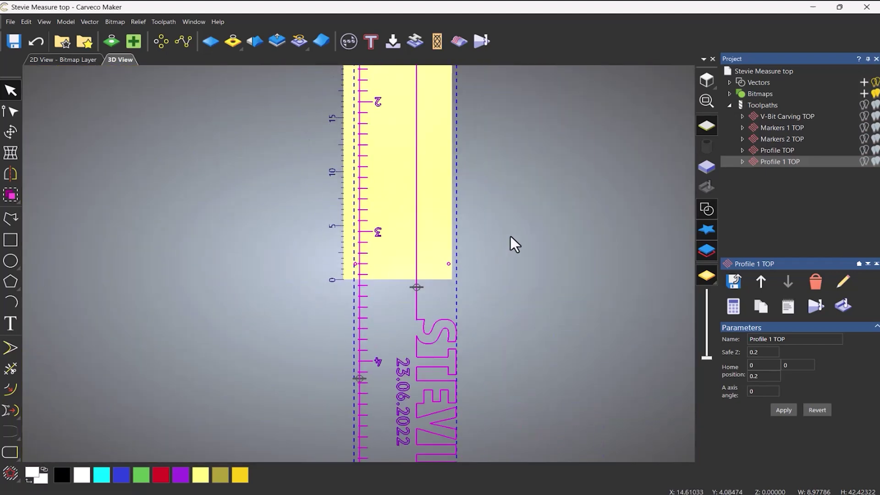
Step: Check the alignment holes and which part of the open ruler outline lies on the material
left_click(510, 236)
middle_click_drag(510, 236, 439, 284)
scroll(333, 339, "up", 5)
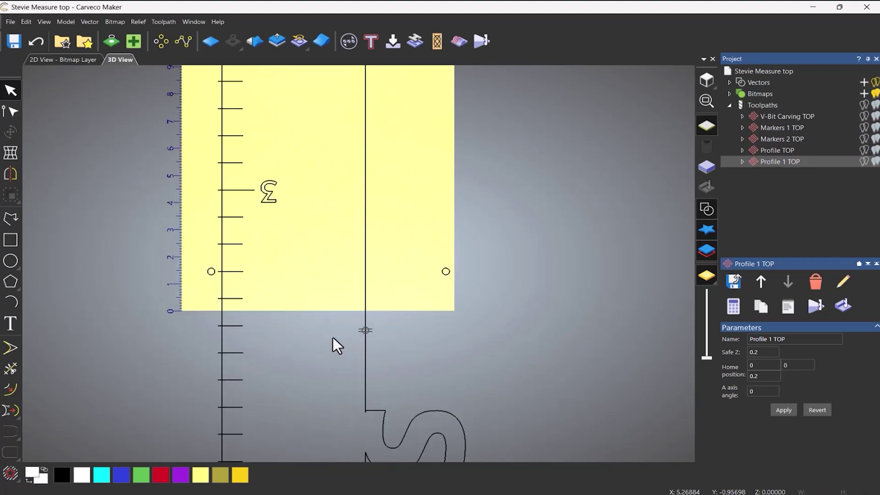
left_click(221, 227)
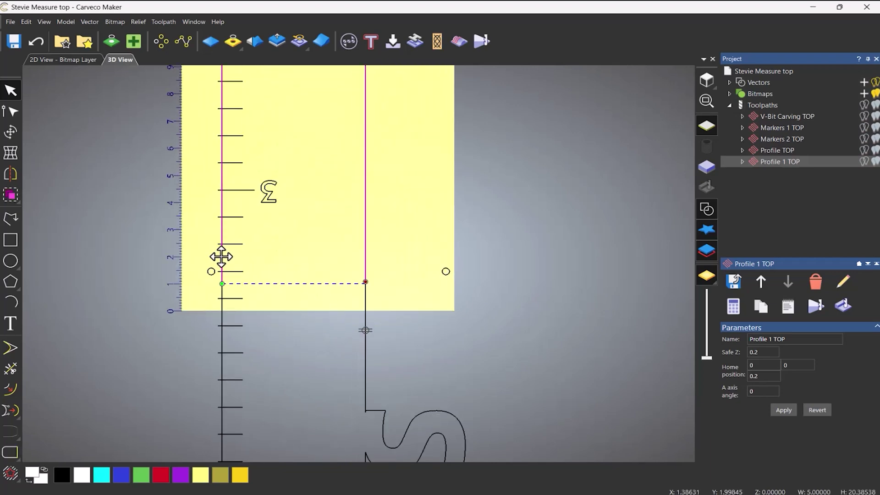
key("Escape")
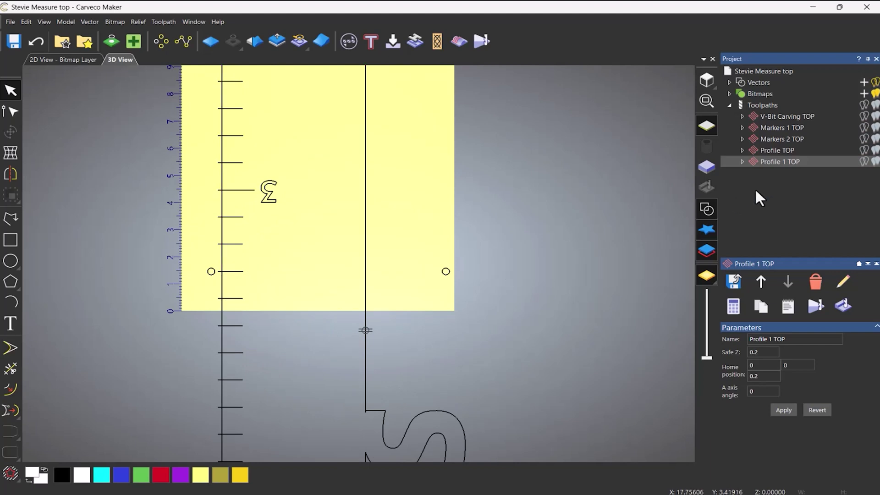
Step: Duplicate the V-Bit Carving TOP toolpath and rename the copy as V-Bit Carving bottom
right_click(771, 116)
left_click(781, 189)
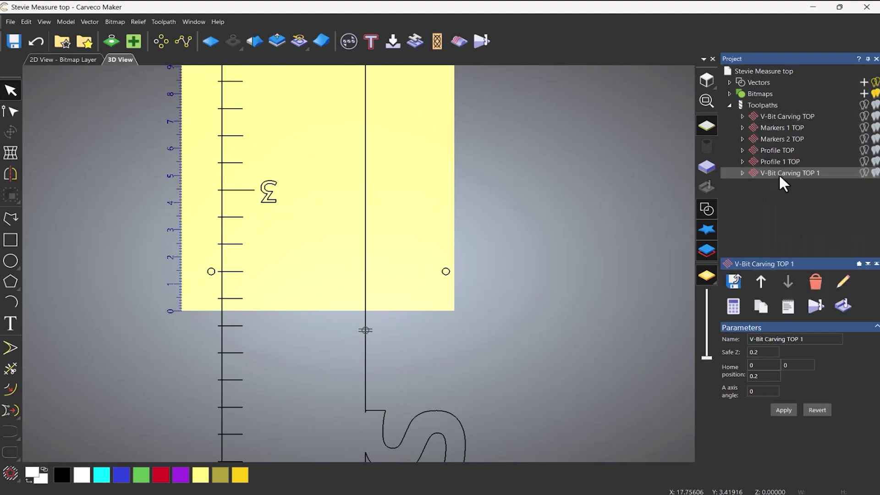
left_click(790, 173)
left_click(803, 173)
left_click_drag(803, 173, 878, 190)
type("bottom")
key("Return")
Step: Recalculate the V-Bit Carving bottom toolpath for the numerals 2 and 3 on the material
double_click(794, 174)
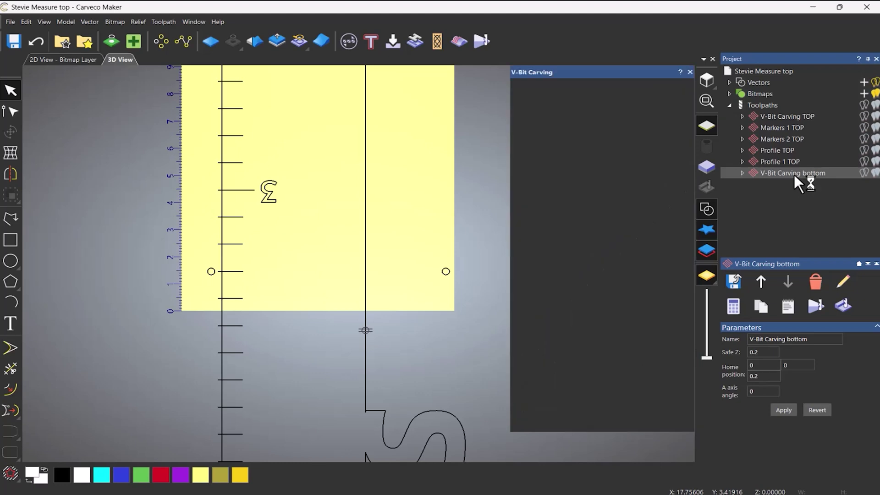
scroll(345, 285, "down", 4)
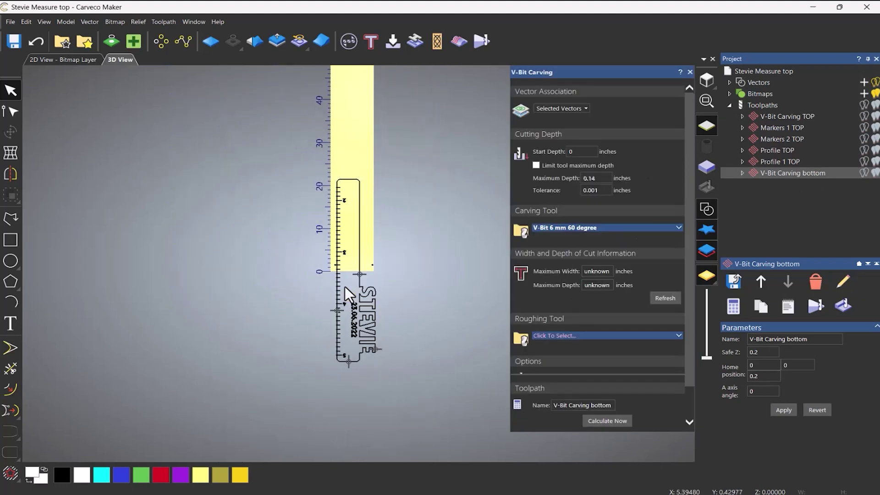
scroll(343, 258, "up", 1)
left_click(343, 248)
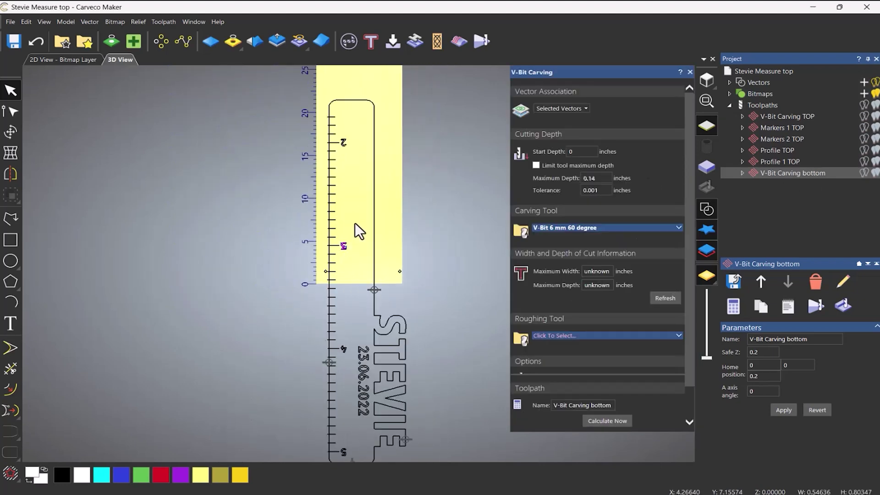
left_click(344, 145, "shift")
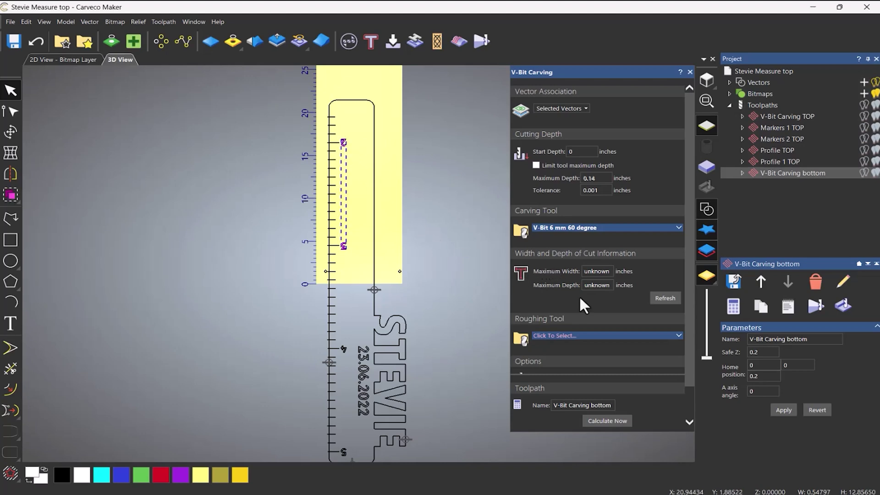
left_click(613, 422)
left_click(690, 71)
Step: Duplicate the Markers 1 TOP toolpath and rename the copy as Markers 1 bottom
right_click(785, 128)
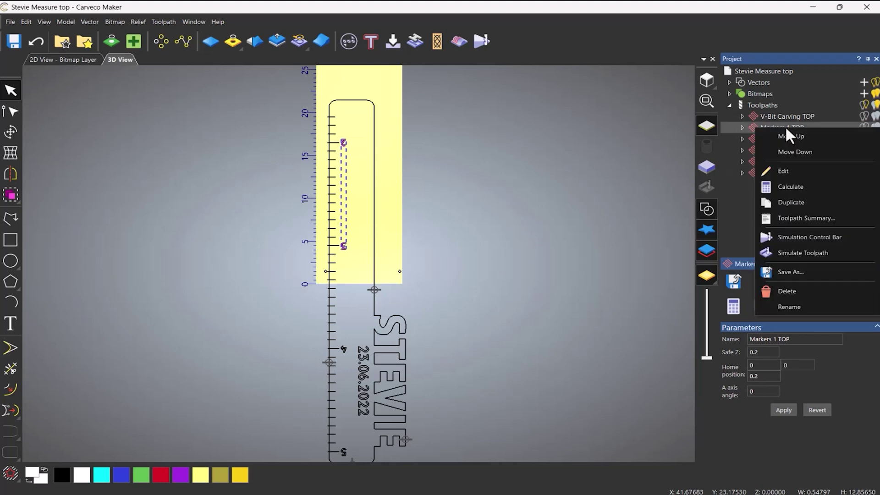
left_click(800, 200)
left_click(790, 184)
left_click_drag(788, 183, 838, 189)
type("bottom")
key("Return")
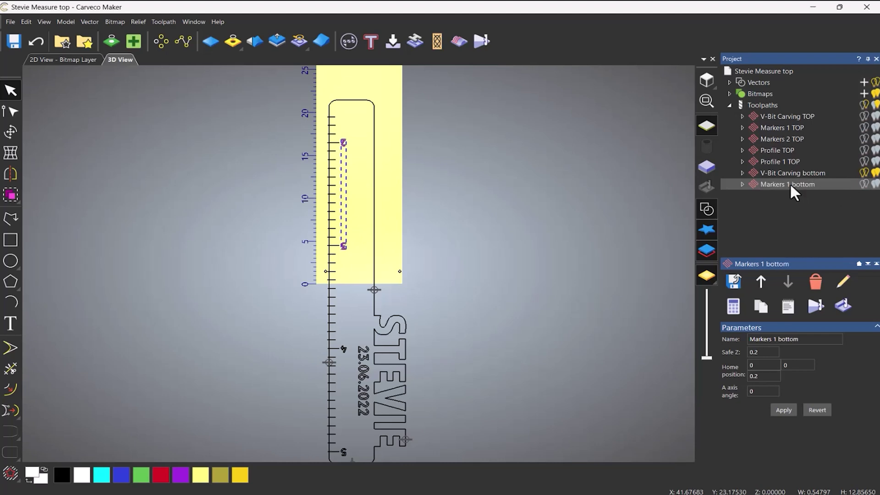
Step: Recalculate the Markers 1 bottom toolpath for all the short tick marks that lie on the material
double_click(773, 184)
scroll(344, 238, "up", 5)
scroll(345, 239, "down", 5)
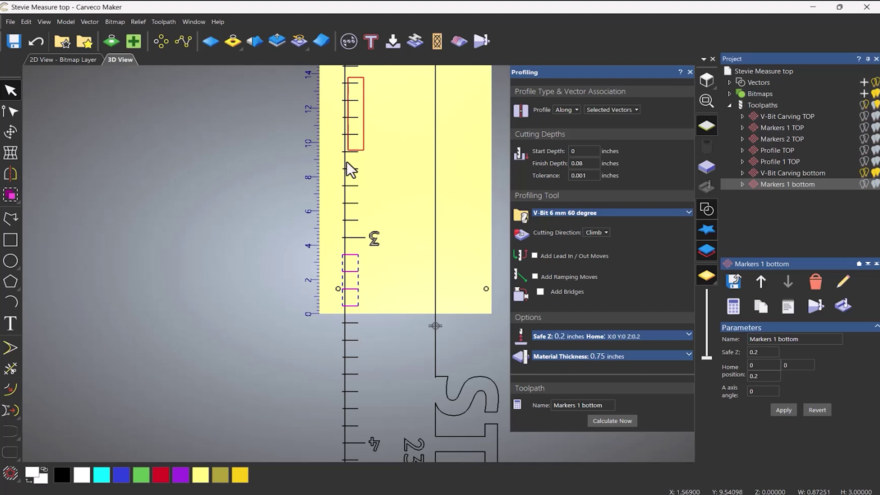
scroll(356, 176, "down", 5)
scroll(362, 158, "up", 5)
left_click_drag(363, 161, 357, 191, "shift")
left_click_drag(365, 92, 365, 137, "shift")
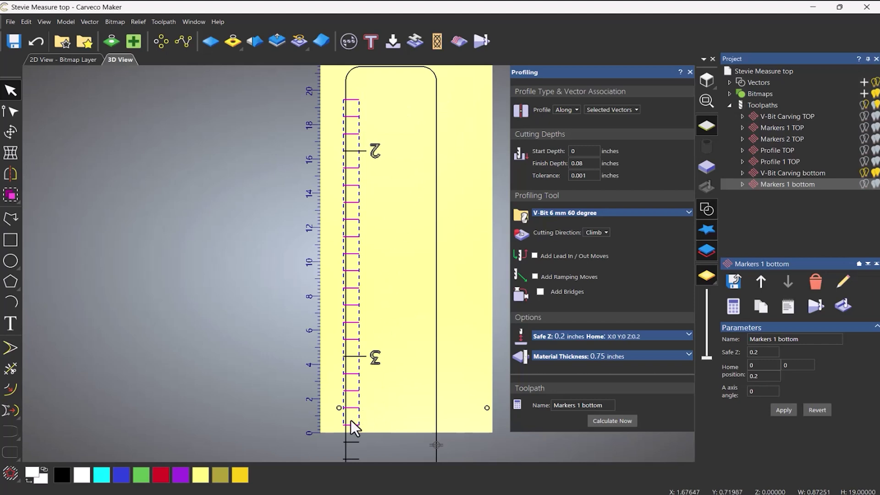
left_click(608, 422)
left_click(689, 72)
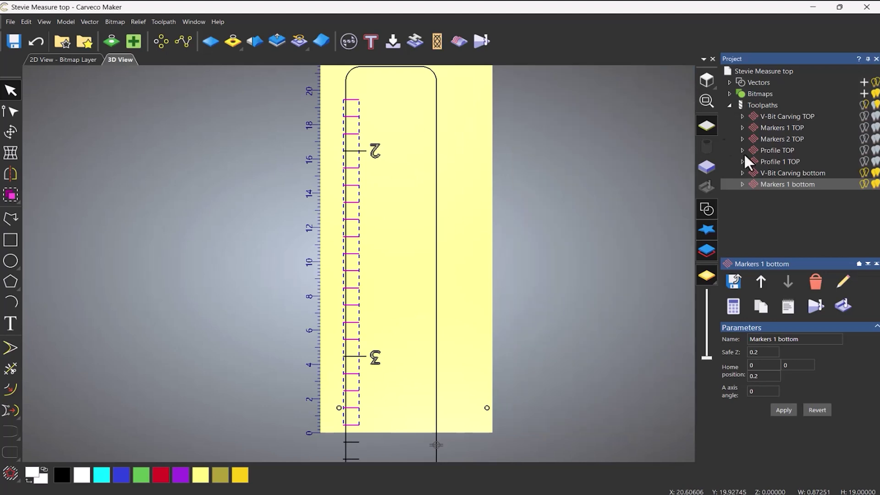
Step: Duplicate the Markers 2 TOP toolpath and rename the copy as Markers 2 bottom
right_click(745, 139)
left_click(787, 197)
double_click(788, 197)
type("Markers 2 bottom")
key("Return")
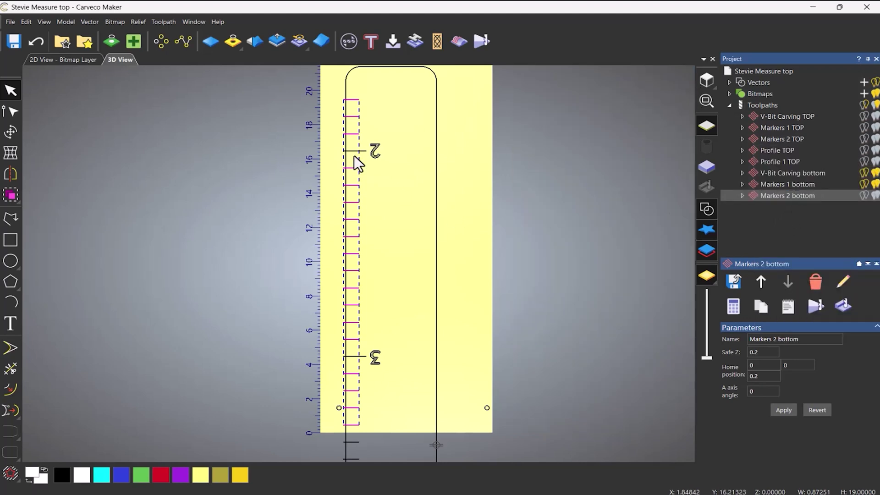
Step: Recalculate the Markers 2 bottom toolpath for the two long tick marks beside the numerals 2 and 3
left_click(353, 151)
left_click(356, 356, "shift")
double_click(796, 198)
left_click(354, 151)
left_click(356, 356, "shift")
left_click(613, 423)
left_click(688, 74)
Step: Duplicate the Profile 1 TOP toolpath
right_click(782, 152)
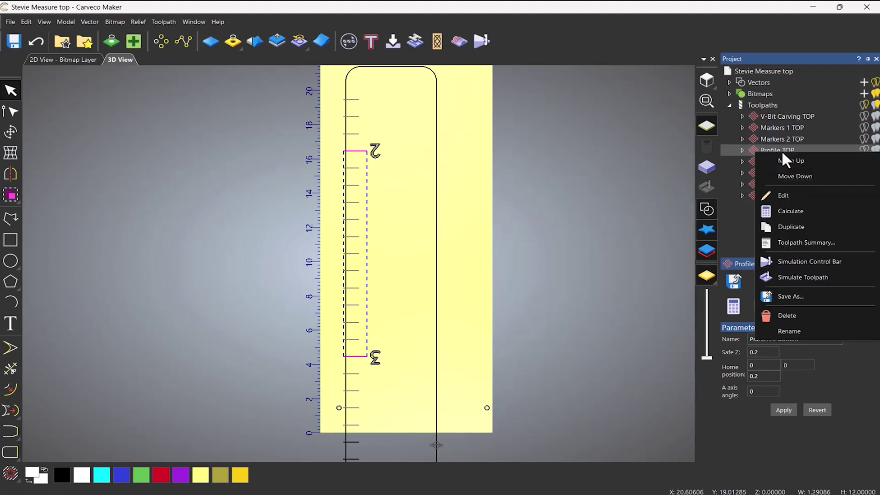
left_click(778, 159)
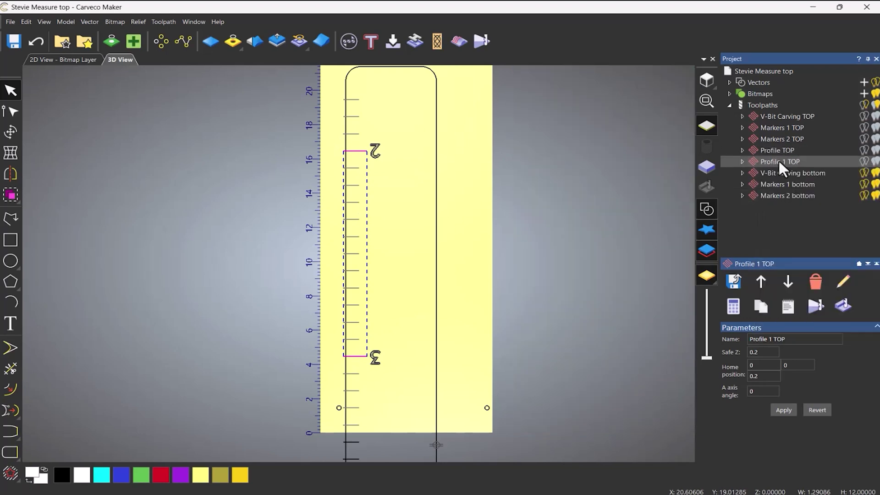
right_click(805, 163)
left_click(787, 235)
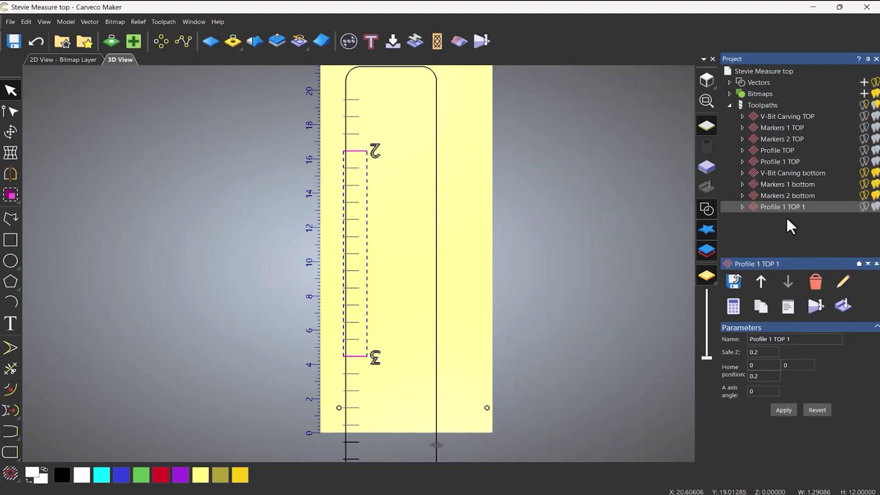
Step: Rename the Profile TOP toolpath as Dowells
left_click(769, 150)
left_click(772, 147)
type("Dowells")
key("Return")
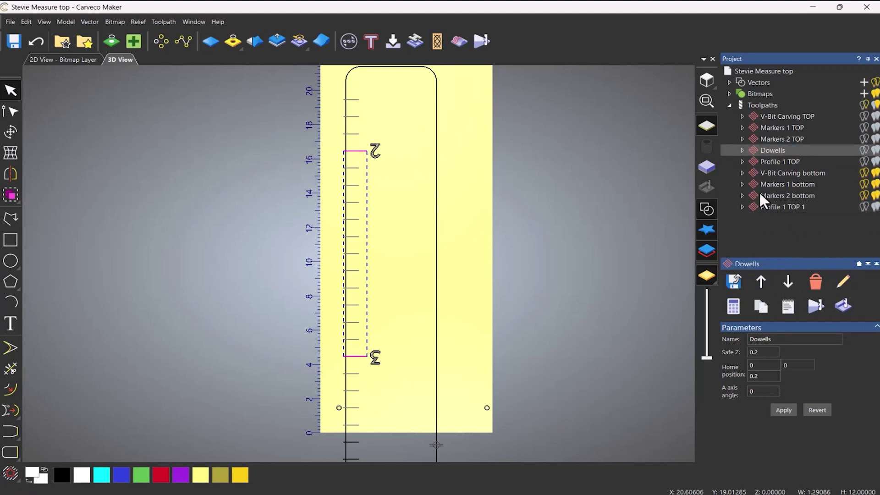
Step: Rename the duplicated profile toolpath as Profile 1 bottom
left_click(769, 206)
left_click(793, 206)
left_click_drag(787, 207, 823, 215)
type("bottom")
key("Return")
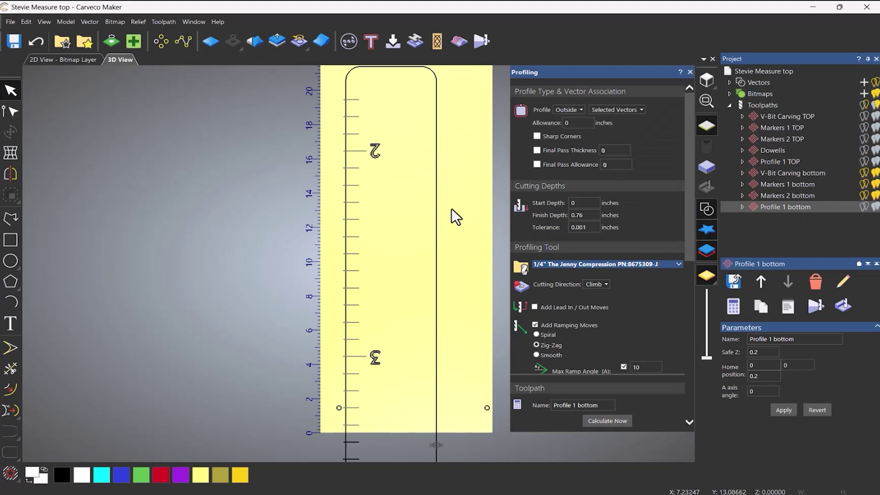
Step: Calculate the Profile 1 bottom toolpath for the ruler outline on the material, reversing the open vector so the cut runs outside it
left_click(437, 189)
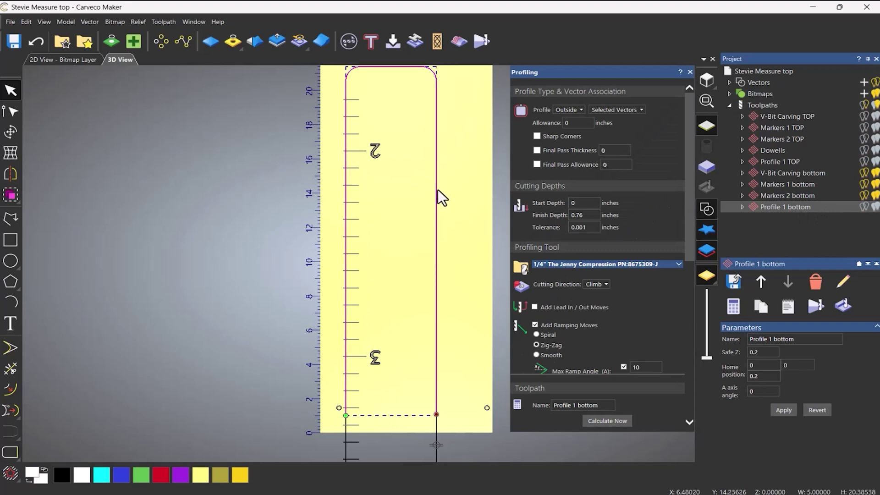
left_click(607, 421)
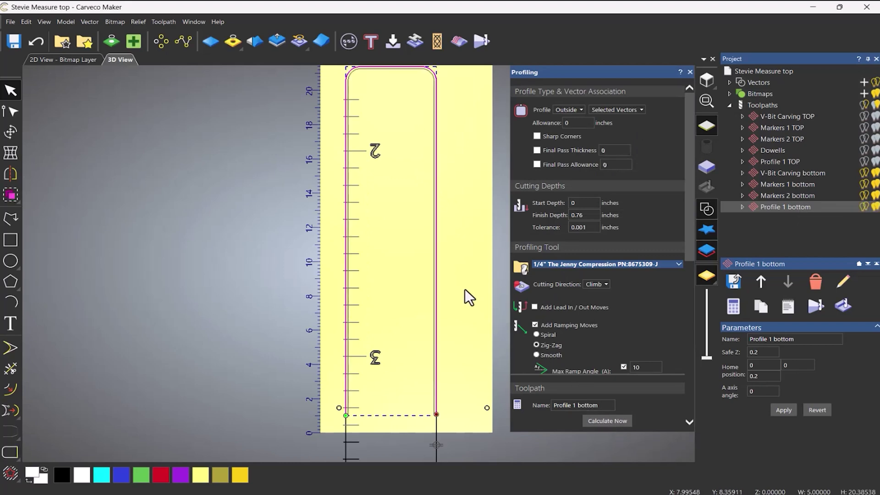
right_click(438, 339)
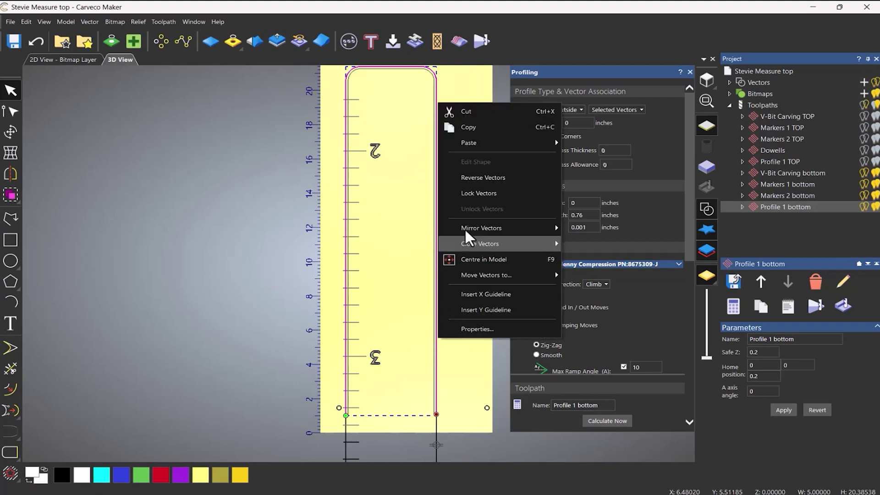
left_click(468, 183)
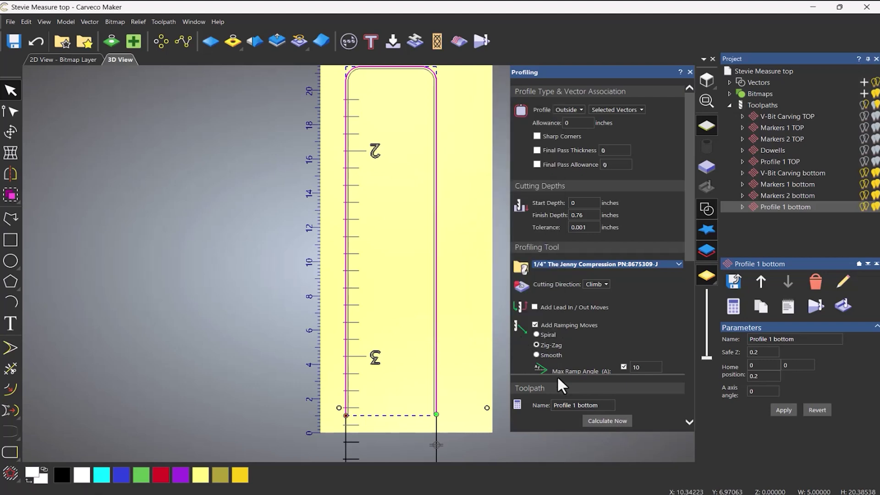
left_click(617, 422)
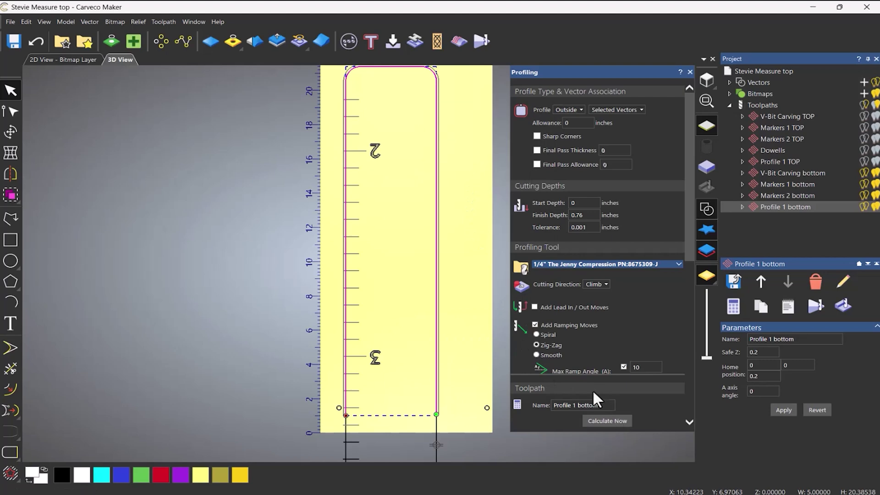
left_click(690, 72)
Step: Simulate the four bottom toolpaths in order: V-Bit Carving, Markers 1, Markers 2 and Profile 1
right_click(779, 173)
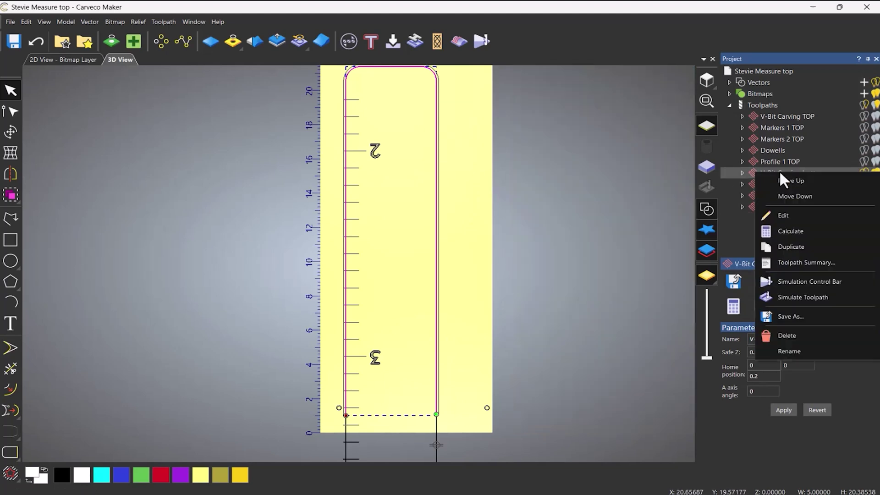
left_click(804, 297)
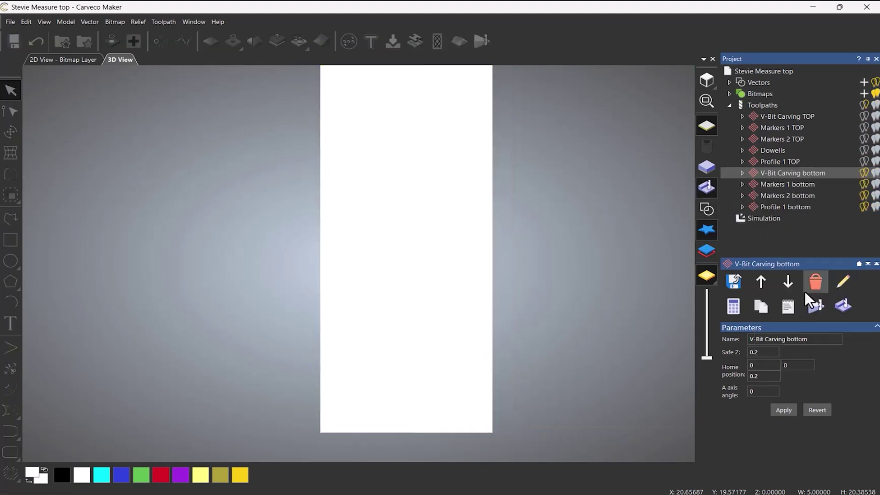
right_click(780, 185)
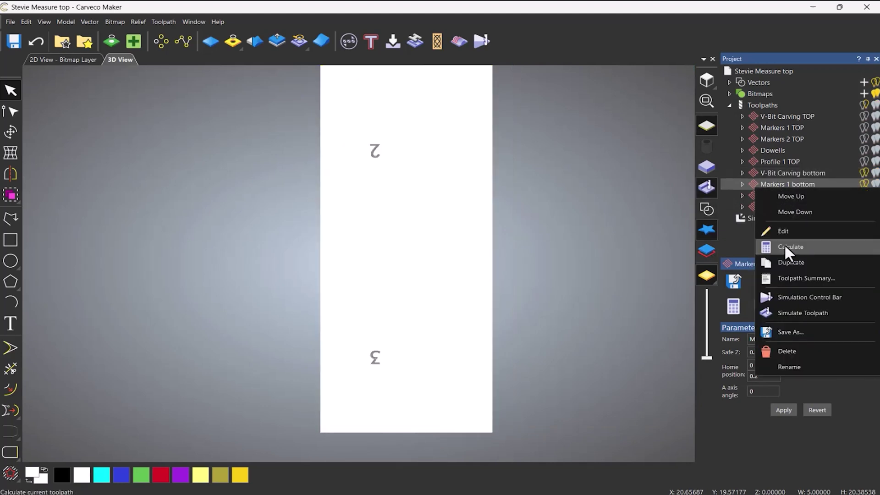
left_click(799, 310)
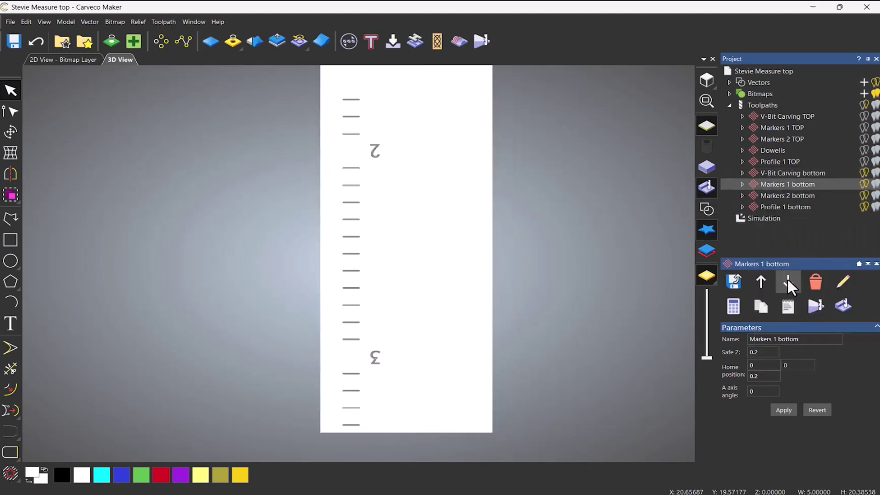
right_click(779, 196)
left_click(806, 321)
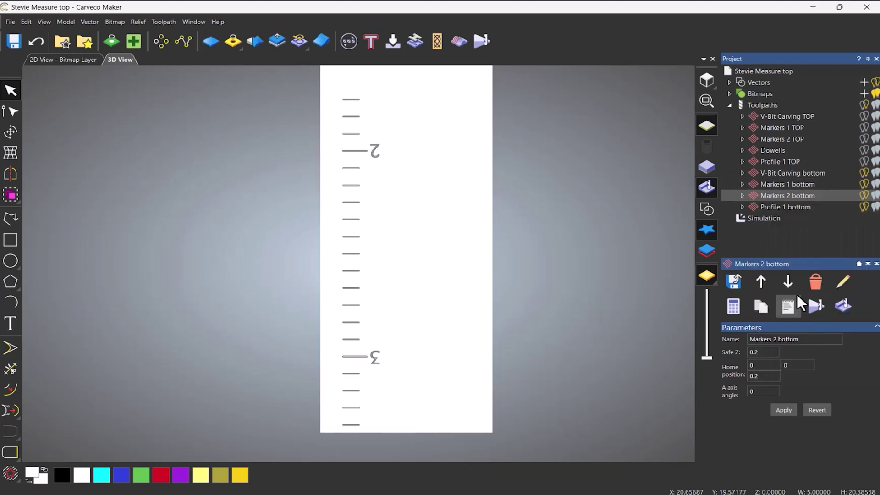
right_click(776, 205)
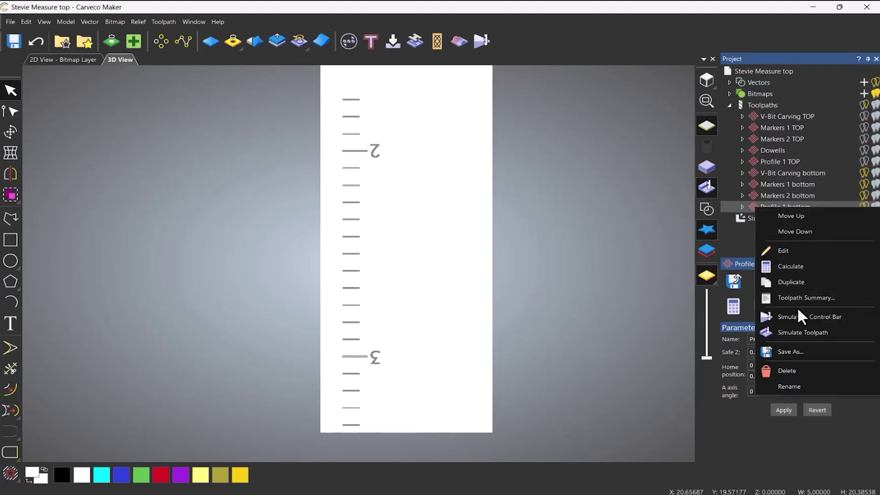
left_click(806, 330)
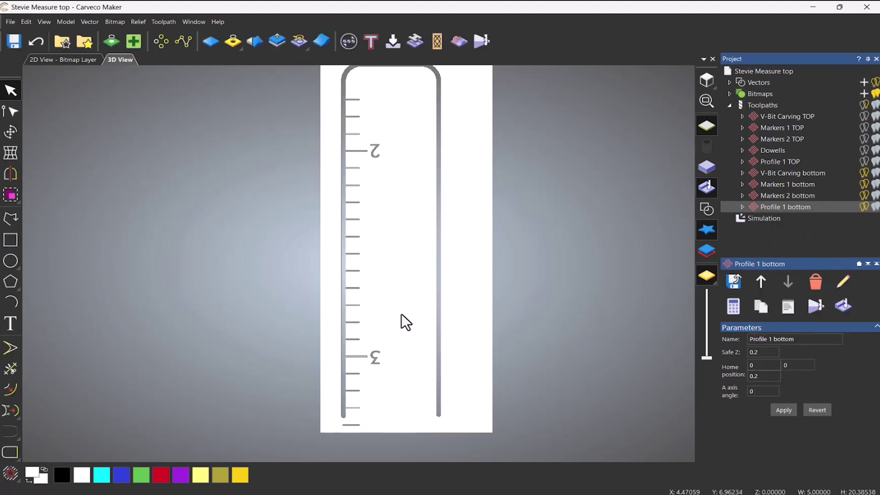
Step: Calculate a profile toolpath for the two alignment holes at the ruler's lower end, using the 1/8" Mini Jenny Compression tool and 0.75-inch material
scroll(398, 303, "down", 2)
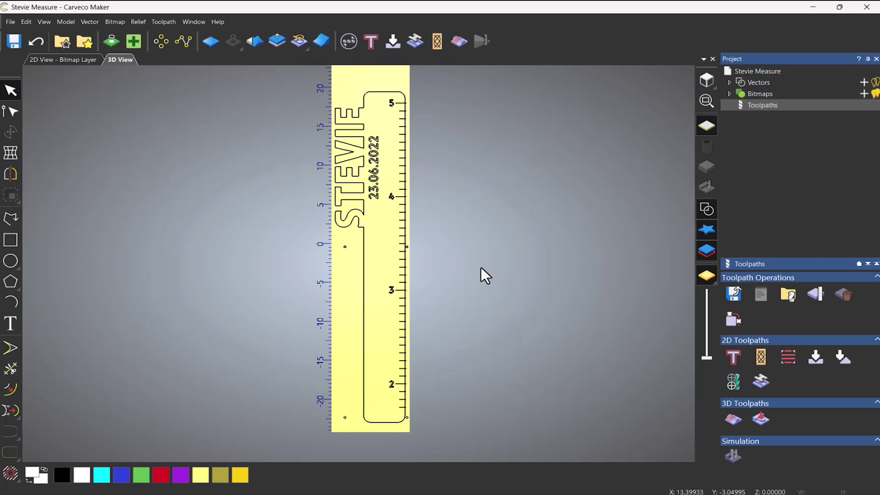
scroll(386, 424, "up", 5)
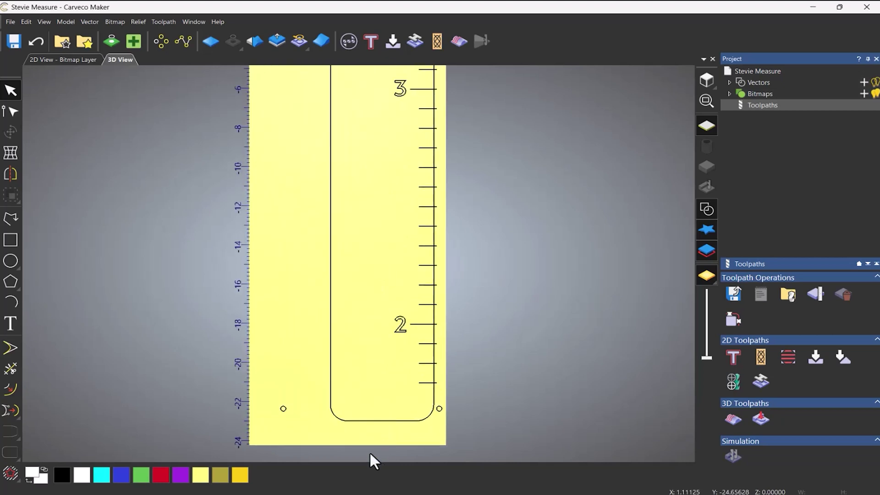
scroll(369, 452, "up", 3)
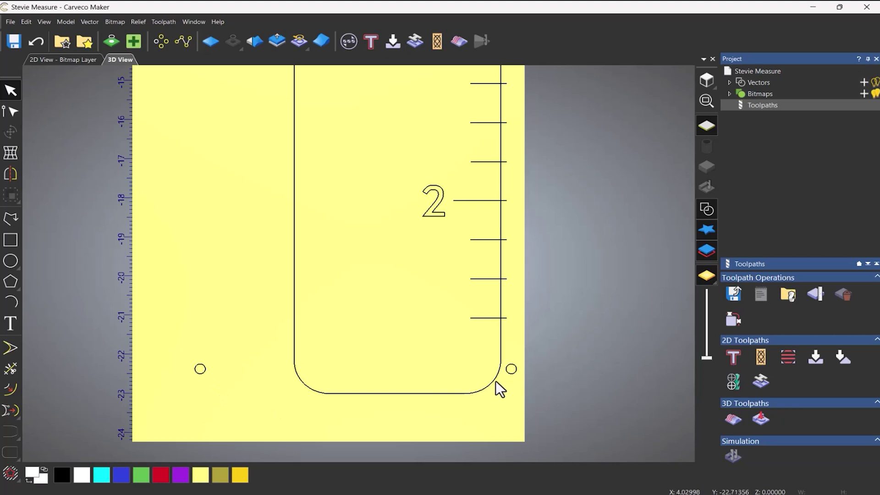
left_click_drag(175, 353, 222, 387)
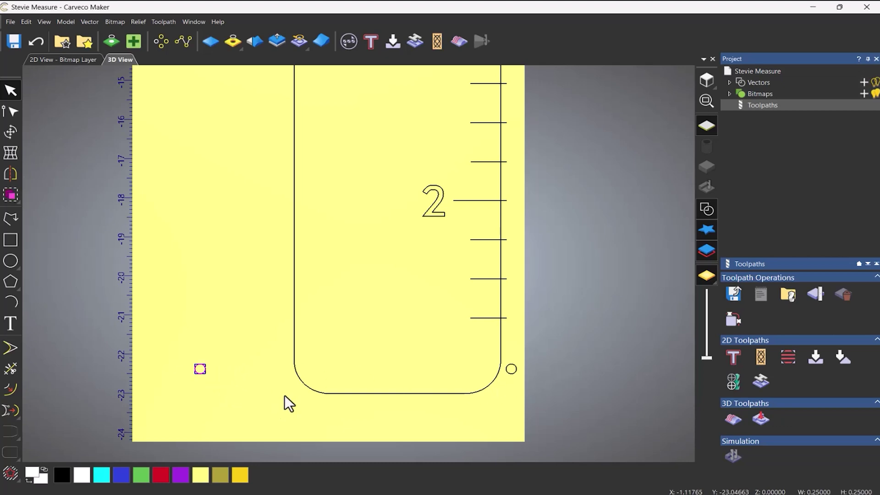
left_click(512, 376, "shift")
left_click(733, 357)
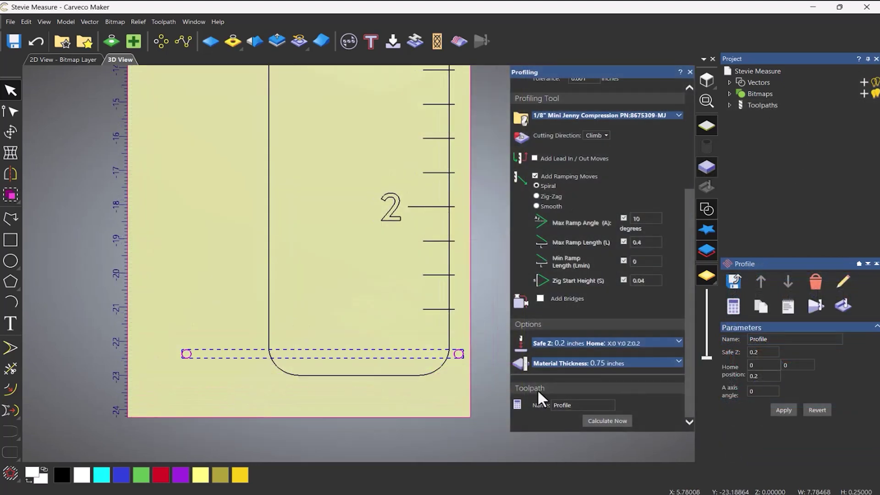
left_click(606, 418)
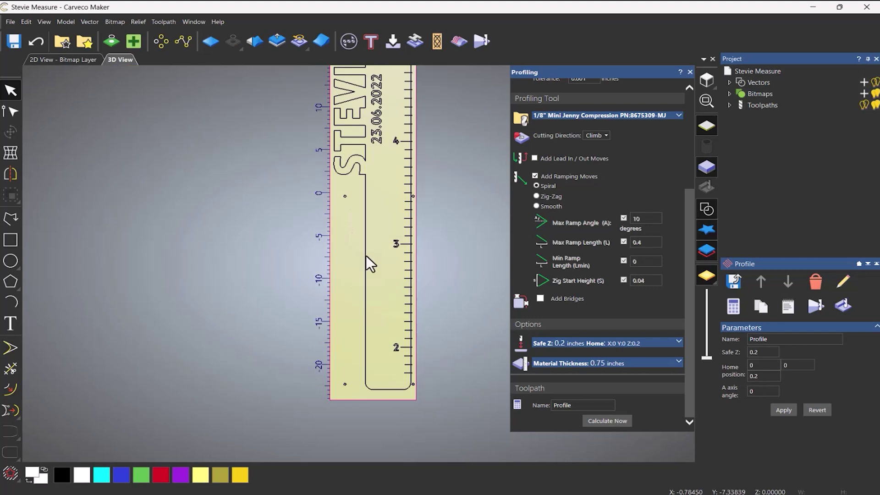
Step: Move the upper pair of alignment holes straight down to about Y -6.8, just below the ruler's 3 mark
scroll(364, 246, "up", 2)
left_click_drag(310, 141, 475, 153)
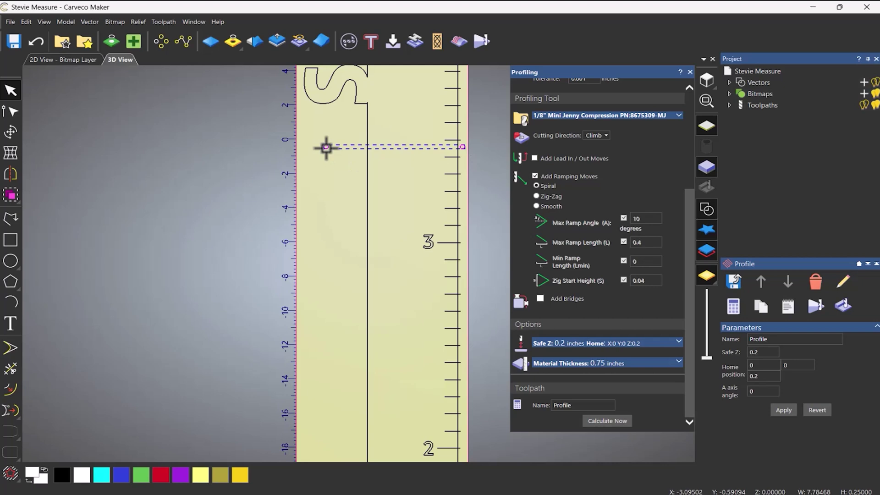
left_click_drag(337, 247, 338, 256)
scroll(387, 235, "down", 3)
scroll(384, 282, "up", 4)
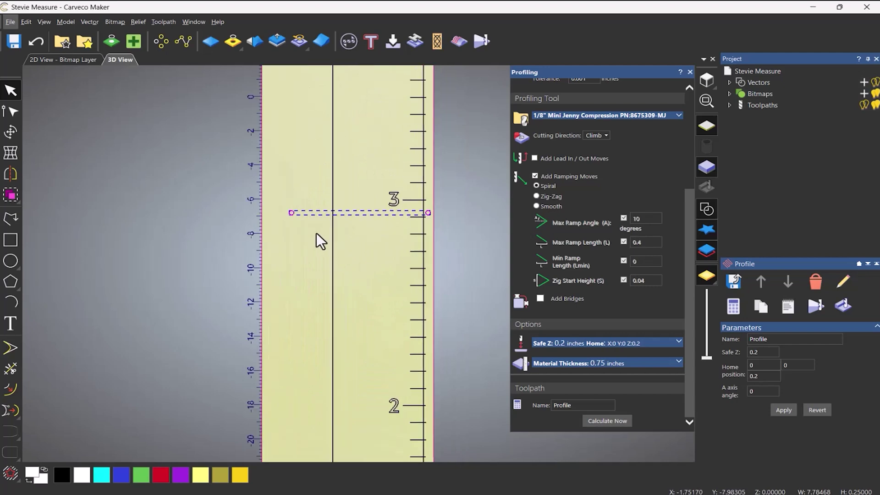
Step: Calculate a second profile toolpath for the pair of alignment holes just below the 3 mark
left_click(690, 72)
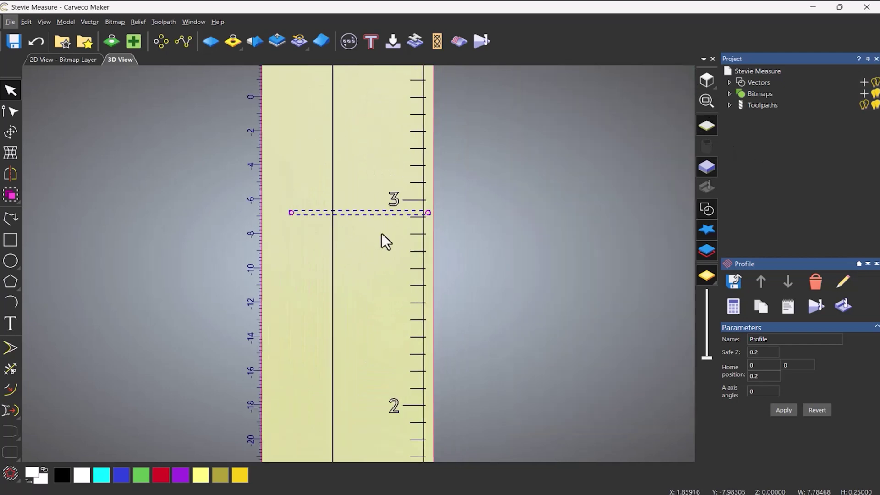
left_click(390, 220)
left_click_drag(278, 204, 436, 218)
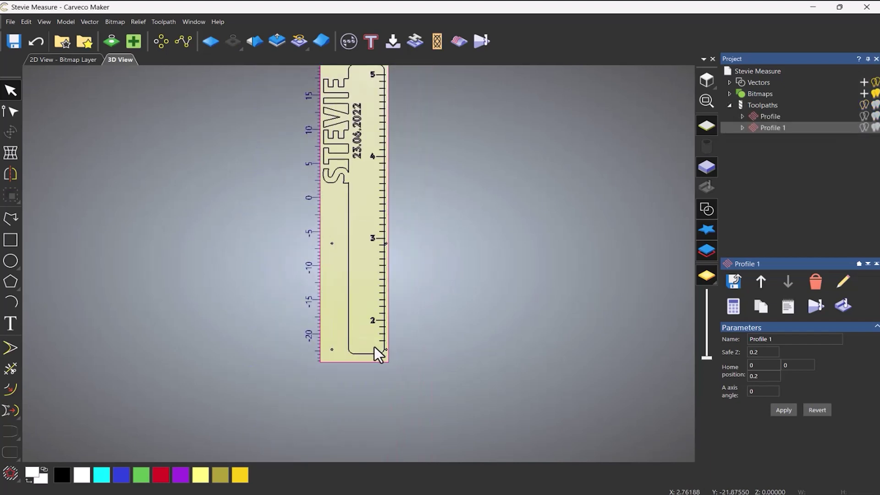
Step: Move the whole design except the lower pair of holes down, snapping the centre of the upper left hole onto that of the lower left hole
scroll(374, 346, "up", 3)
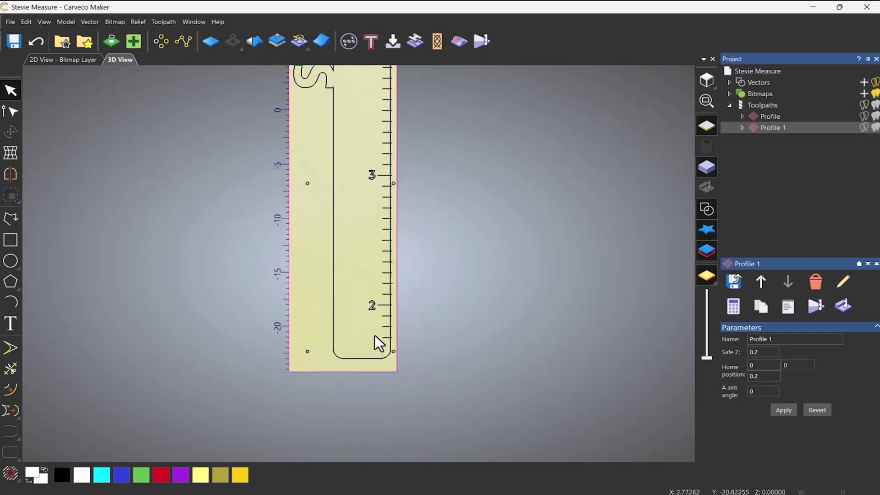
scroll(375, 336, "down", 2)
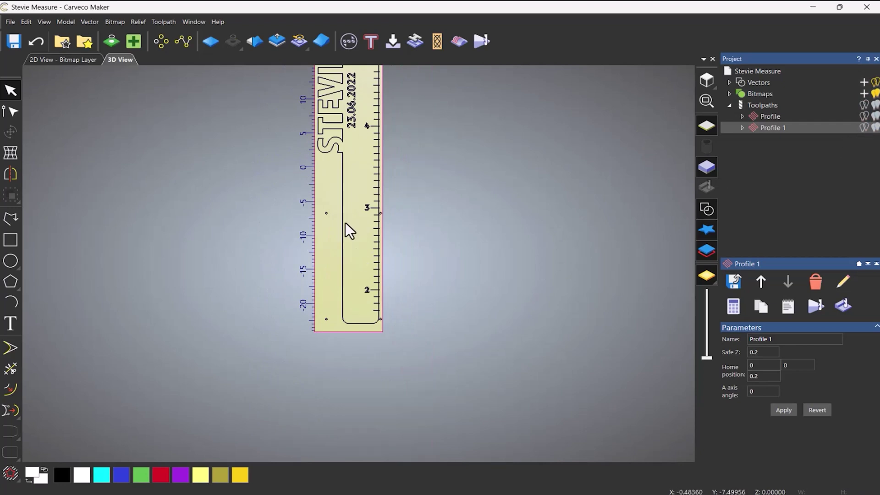
scroll(362, 254, "down", 1)
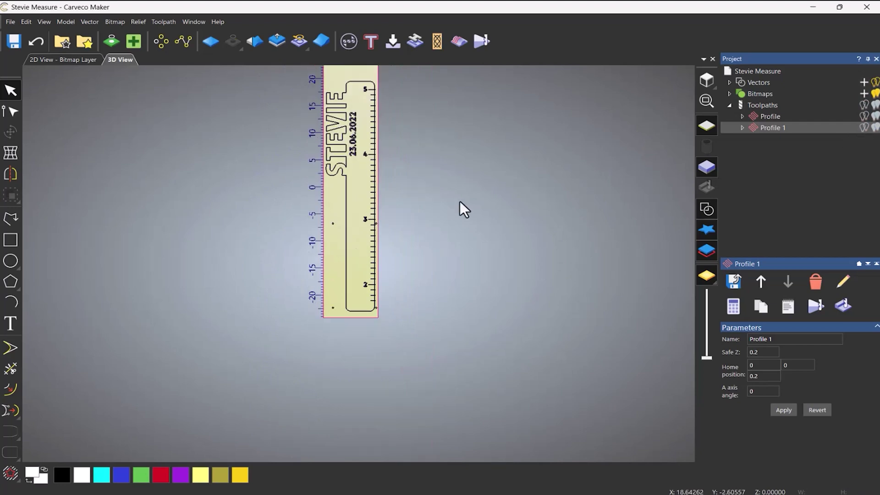
middle_click_drag(461, 202, 474, 255)
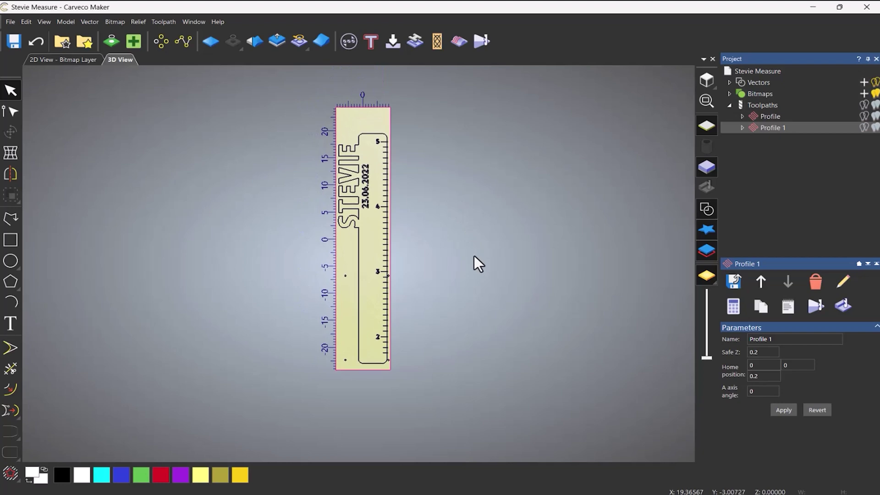
left_click_drag(314, 115, 409, 395)
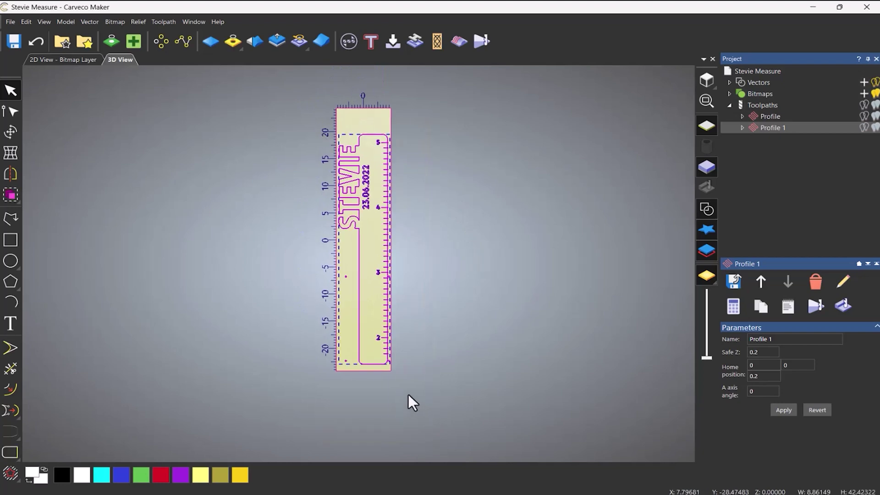
scroll(367, 366, "up", 4)
scroll(358, 365, "up", 2)
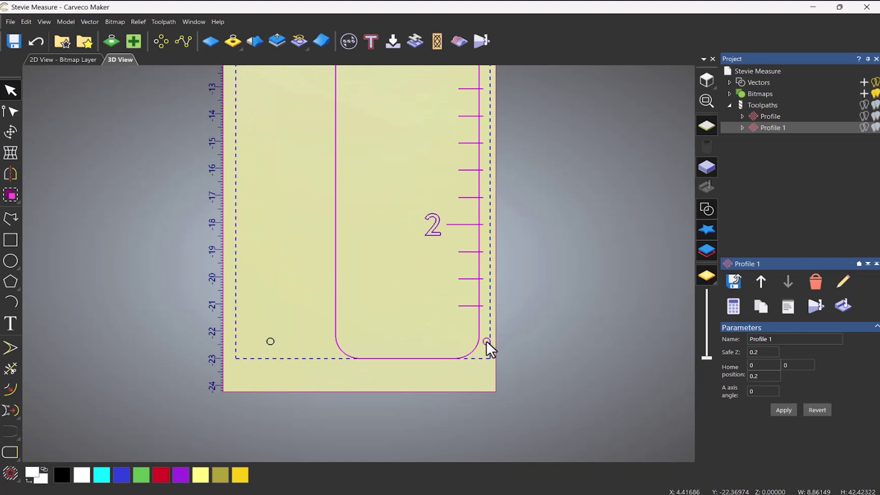
scroll(464, 305, "down", 3)
scroll(367, 146, "up", 2)
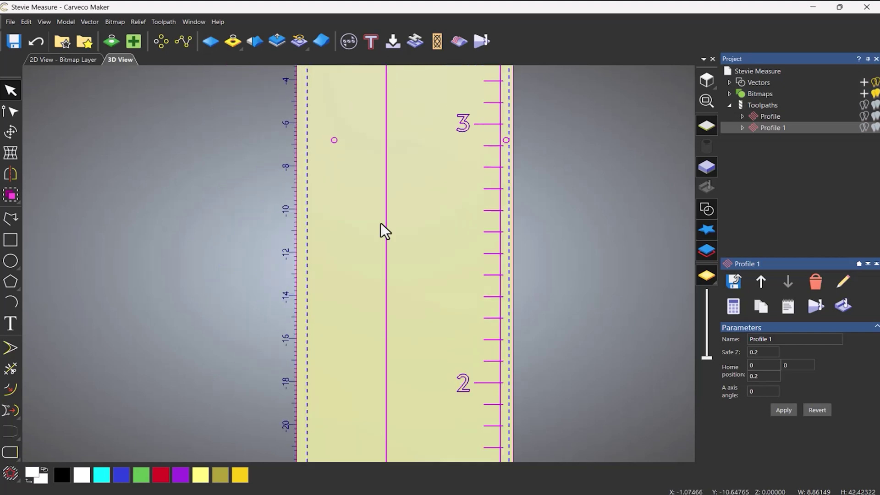
scroll(383, 198, "down", 2)
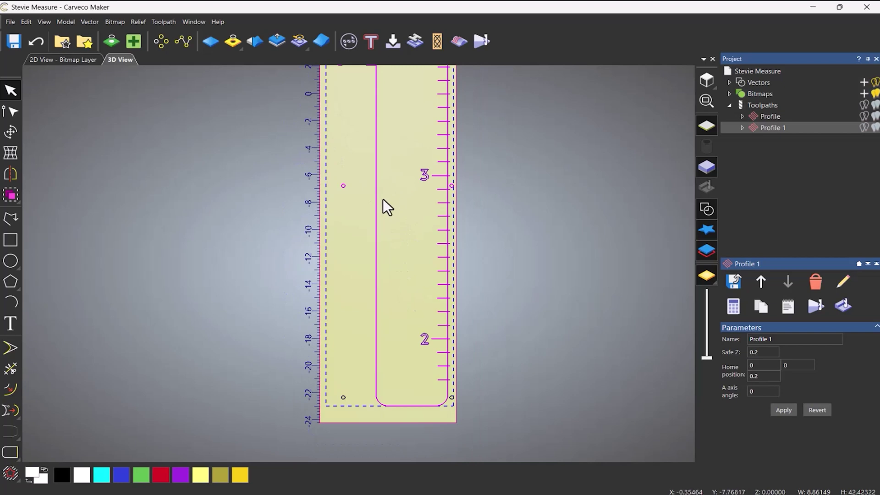
scroll(332, 196, "up", 5)
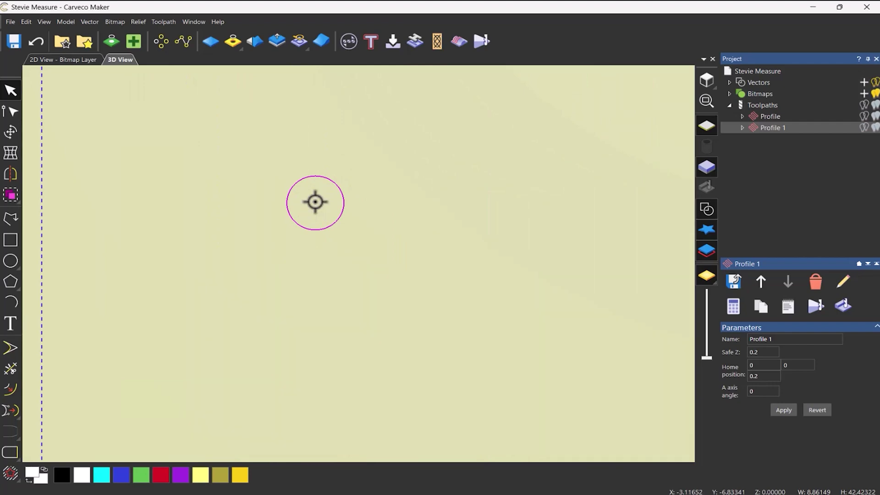
scroll(355, 284, "down", 5)
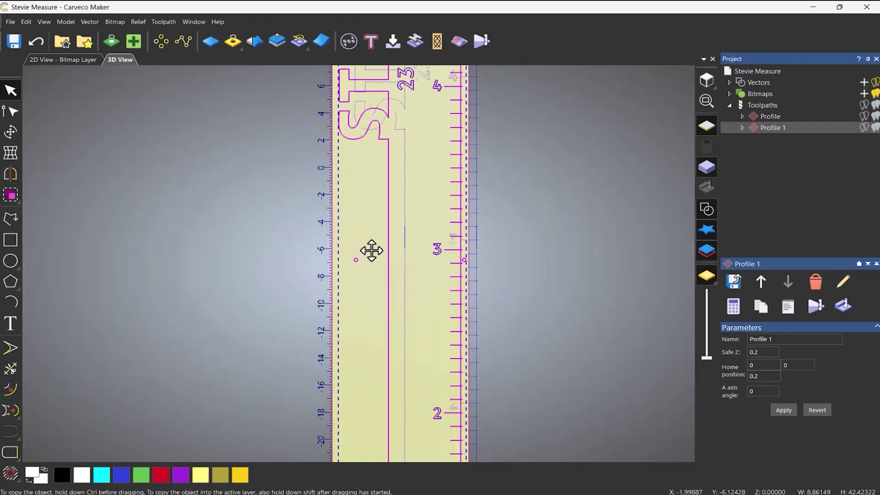
scroll(383, 316, "down", 2)
scroll(356, 378, "up", 8)
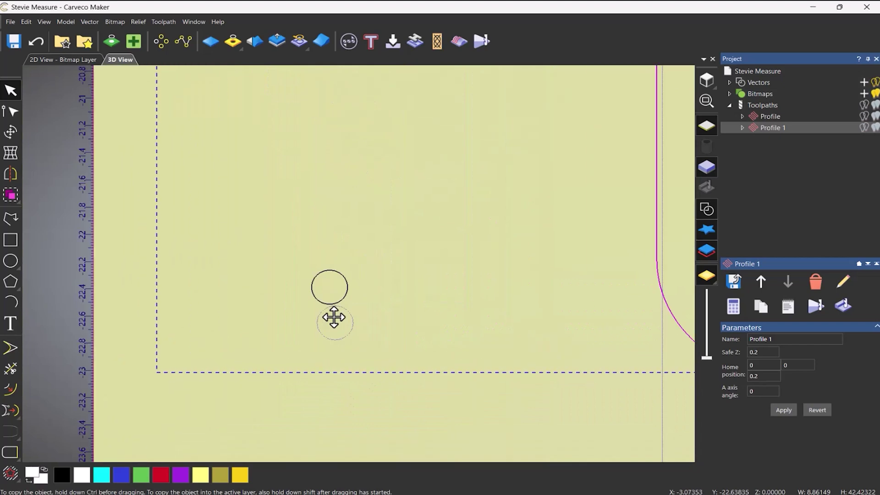
scroll(334, 317, "up", 3)
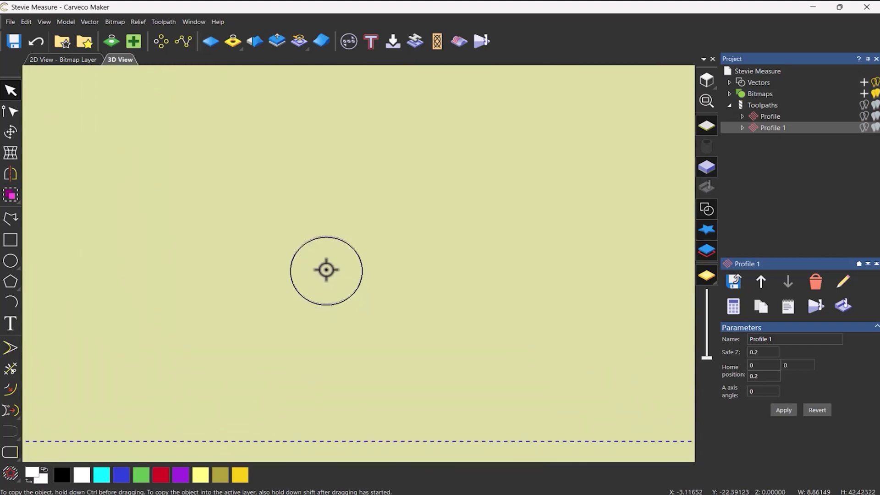
scroll(364, 270, "down", 5)
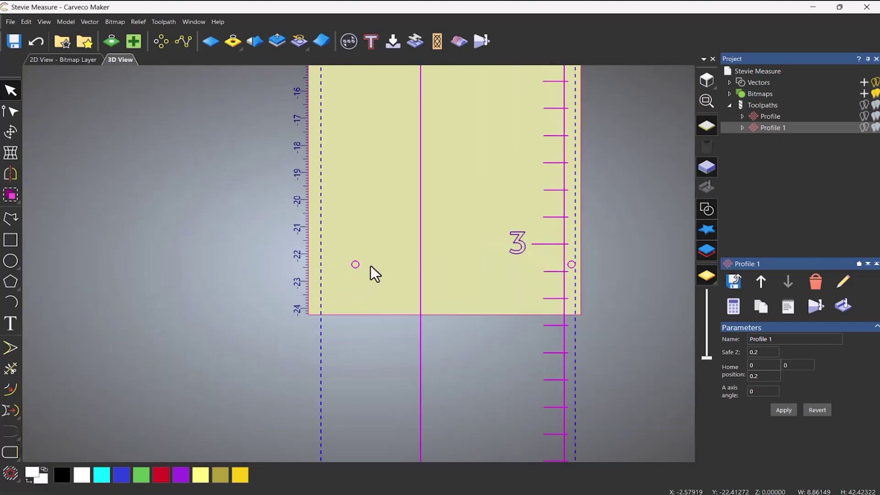
scroll(370, 265, "down", 6)
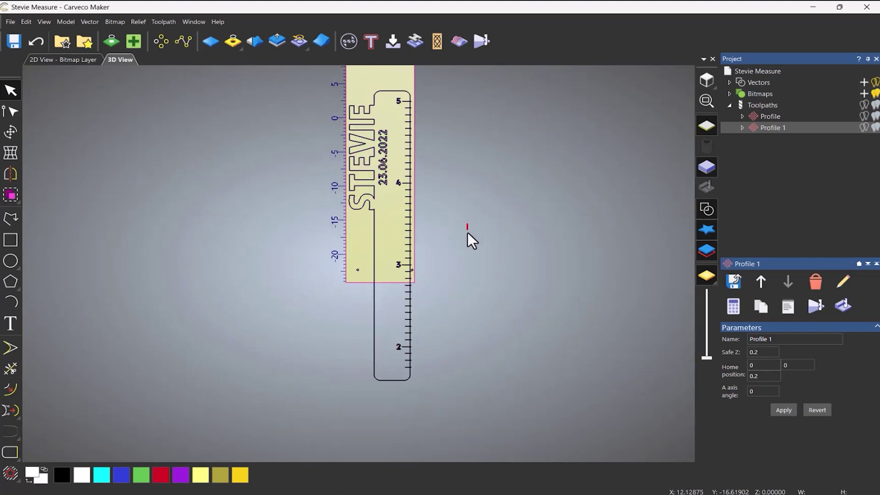
middle_click_drag(467, 232, 458, 289)
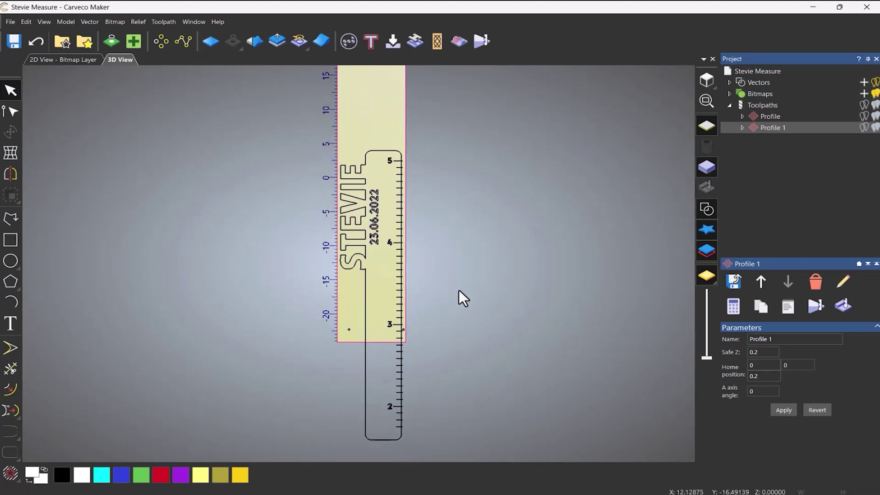